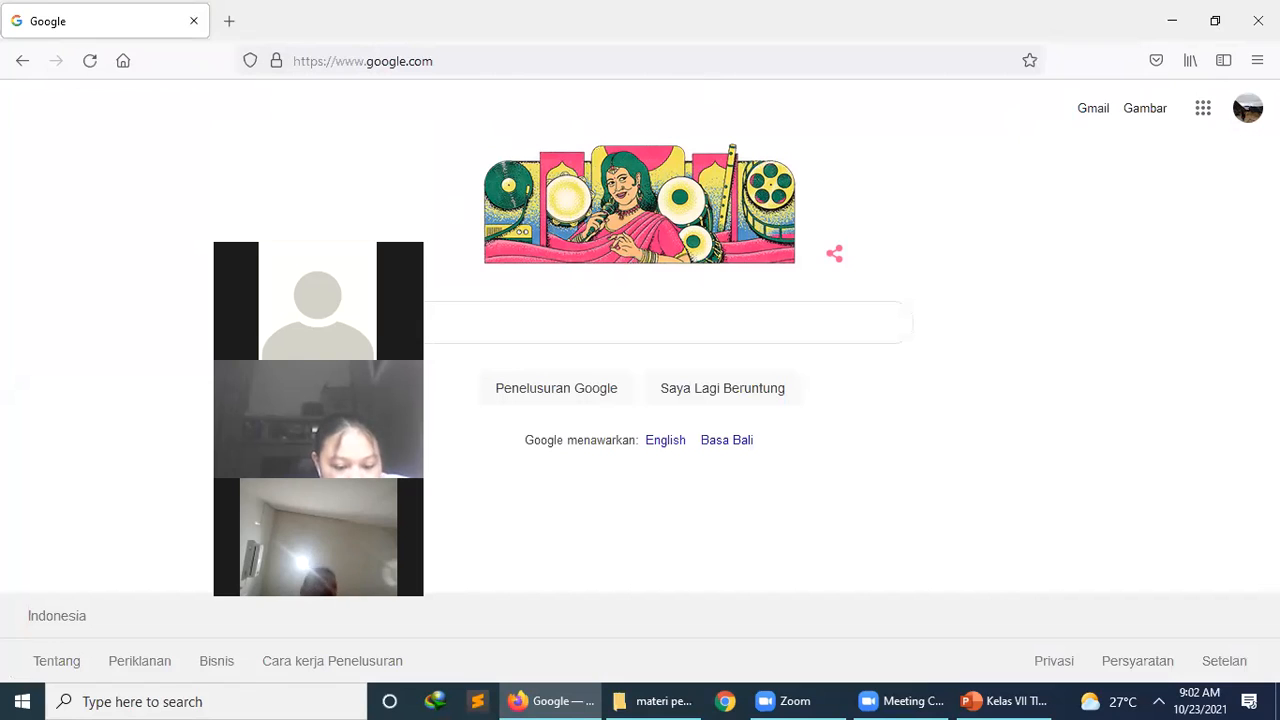
# - Look through the list of Google apps and open Dokumen (Google Docs)
pyautogui.click(1204, 110)
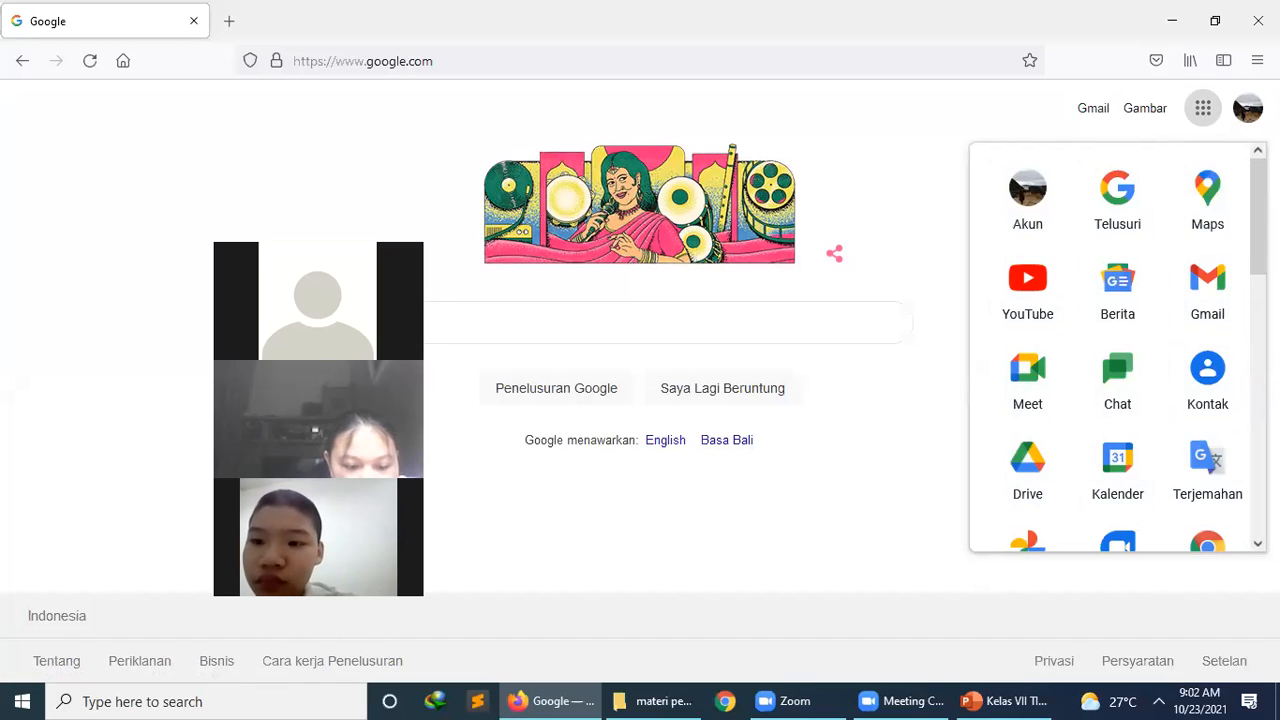
pyautogui.scroll(-5, 1247, 390)
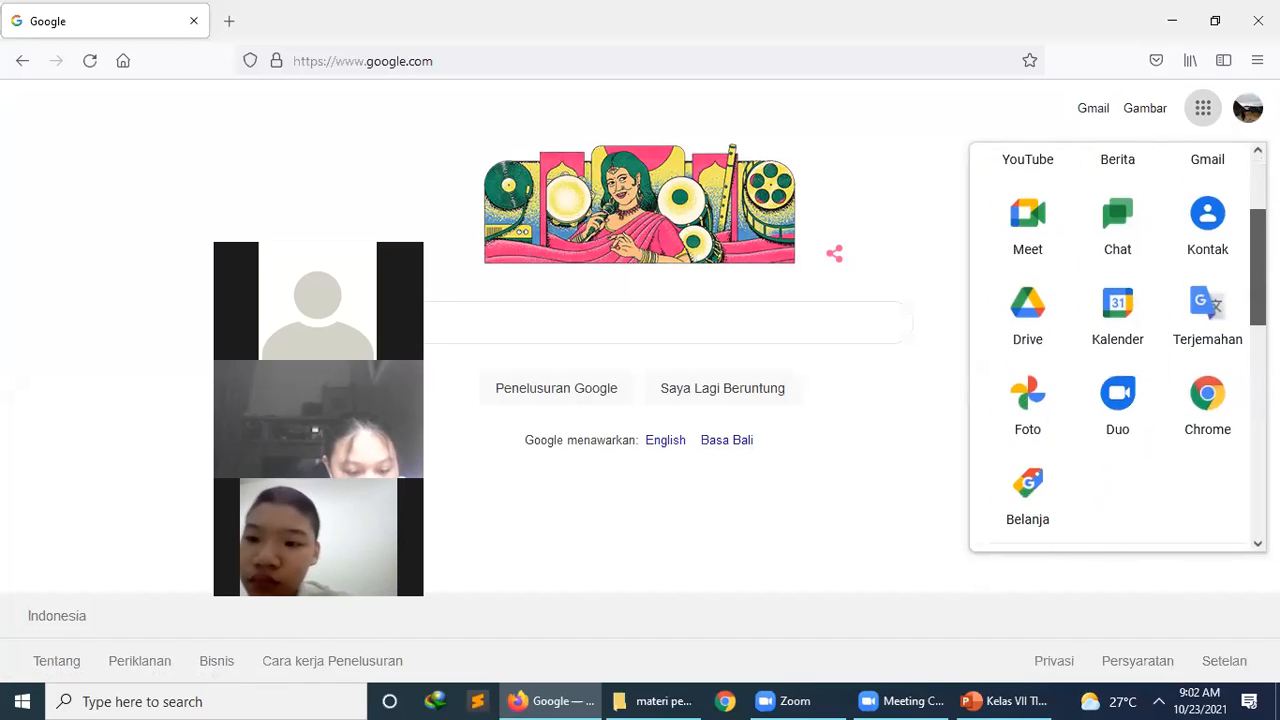
pyautogui.scroll(-2, 1247, 390)
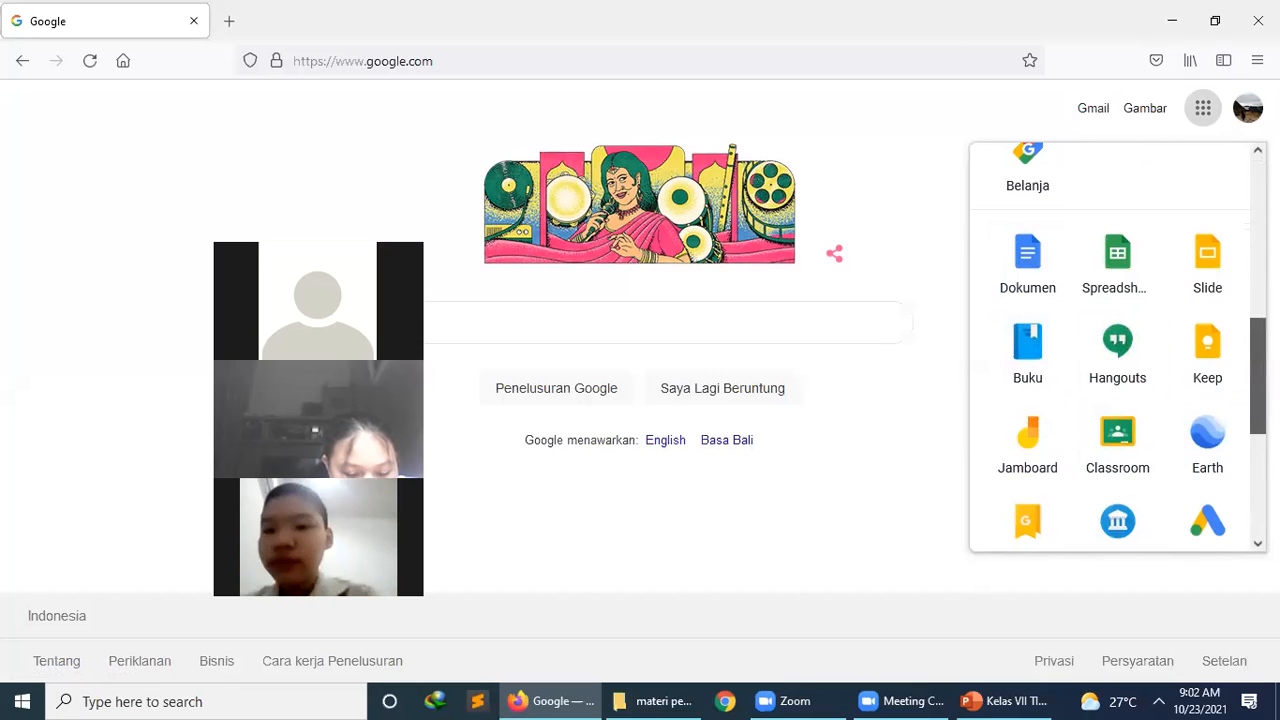
pyautogui.scroll(-3, 1117, 347)
pyautogui.scroll(2, 1117, 347)
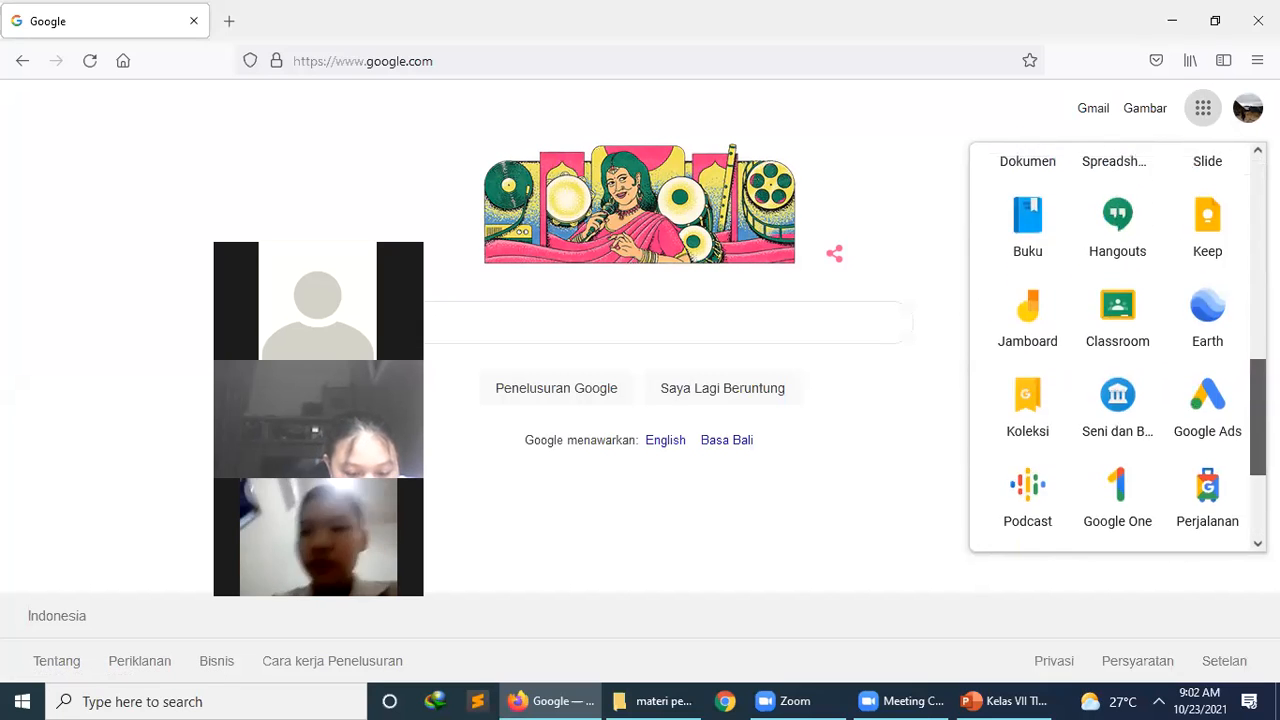
pyautogui.scroll(-2, 975, 491)
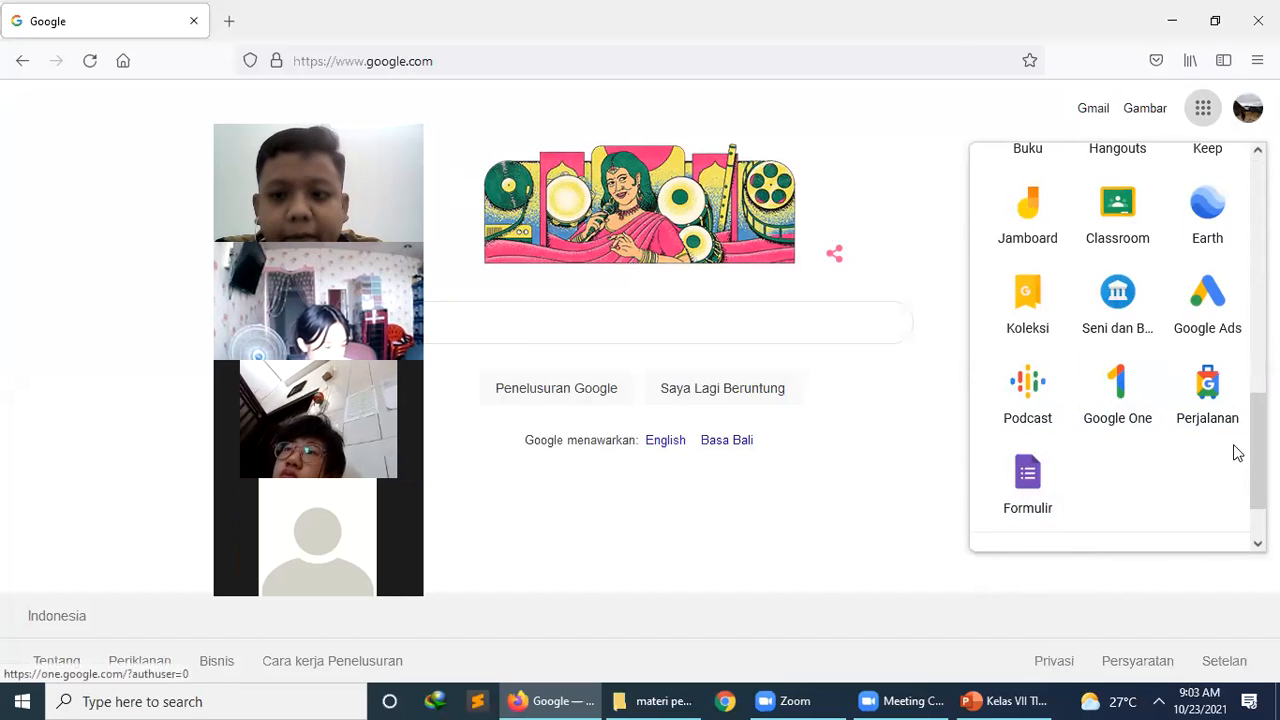
pyautogui.scroll(3, 1063, 289)
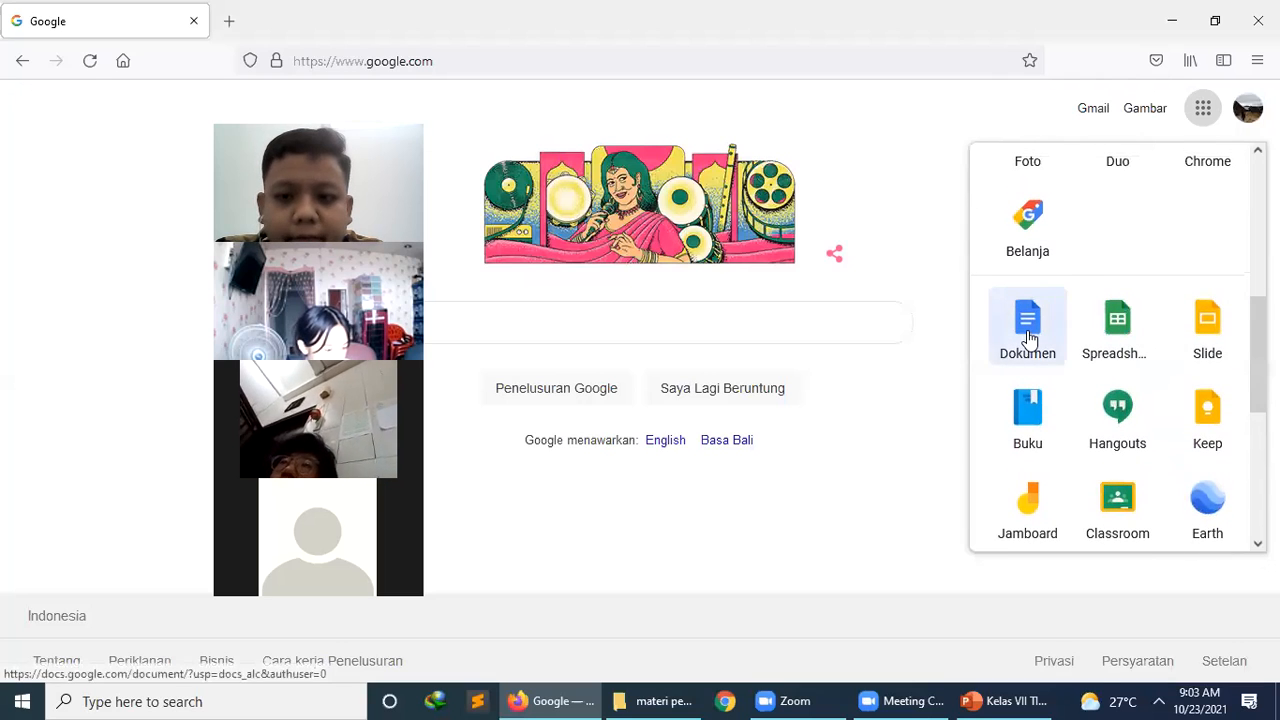
pyautogui.click(1029, 340)
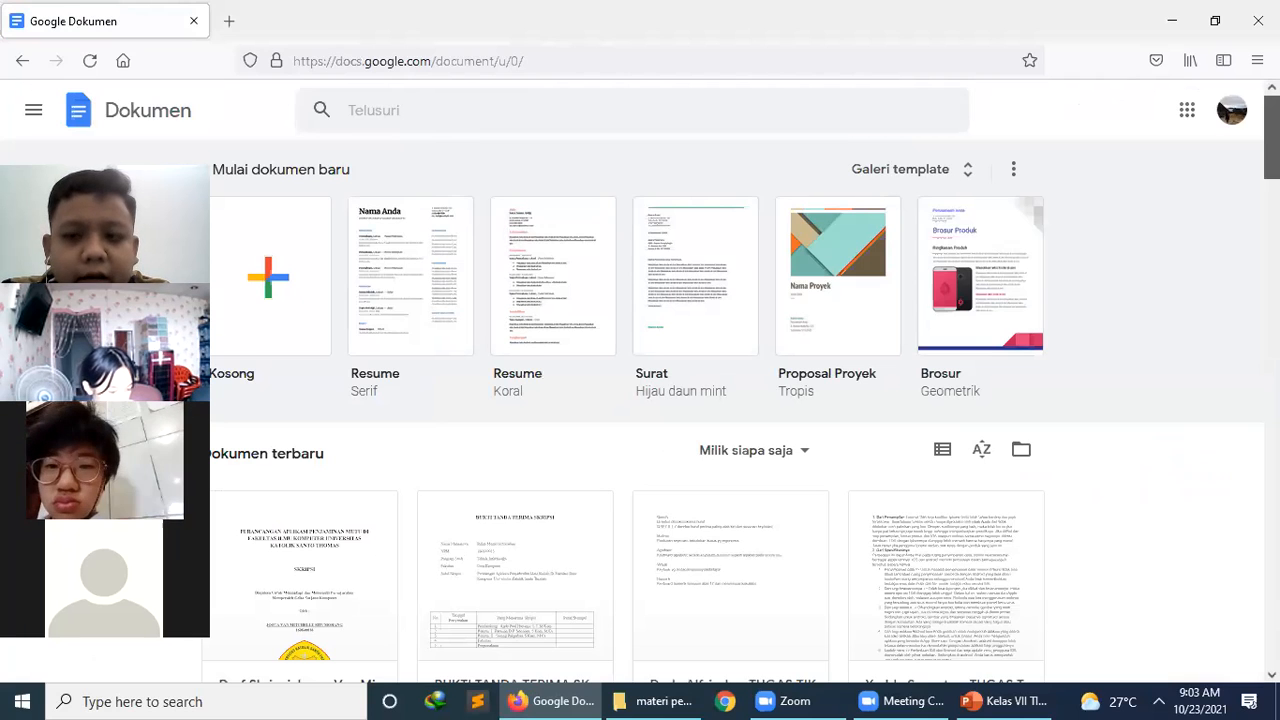
# - Browse the recent documents in Google Docs and create a new blank document
pyautogui.scroll(-6, 953, 186)
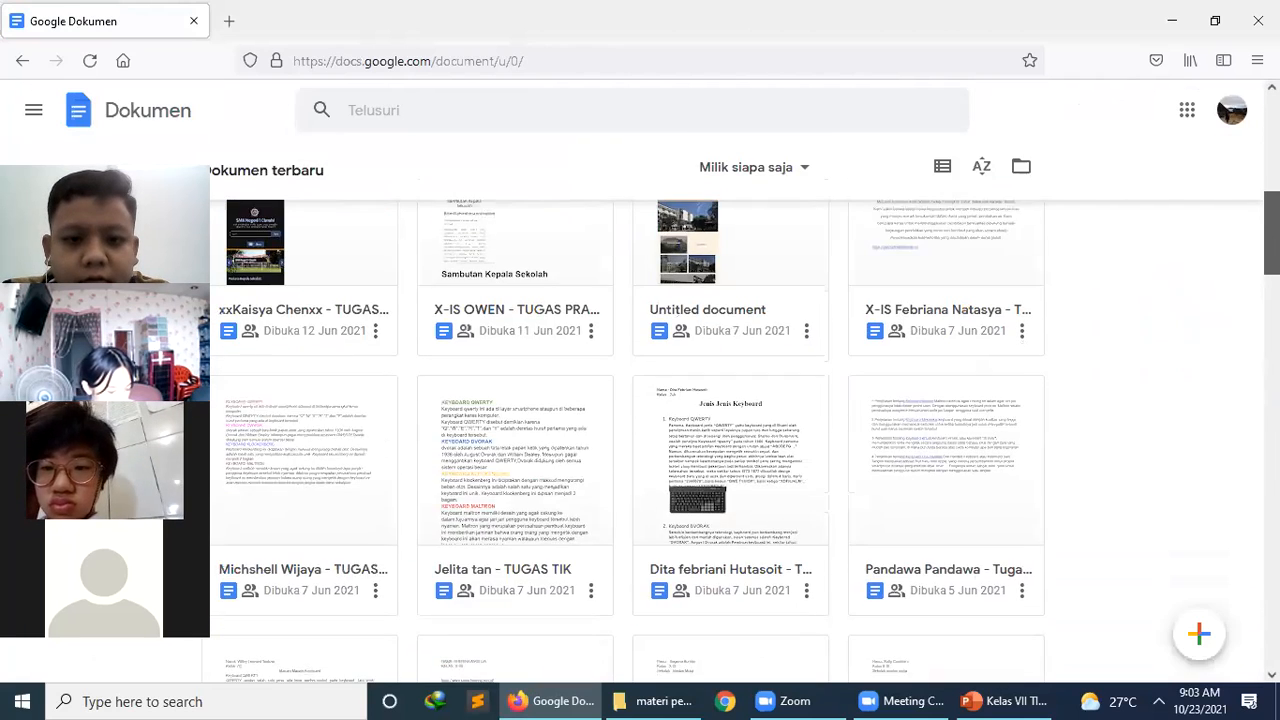
pyautogui.scroll(-7, 745, 437)
pyautogui.scroll(-12, 745, 437)
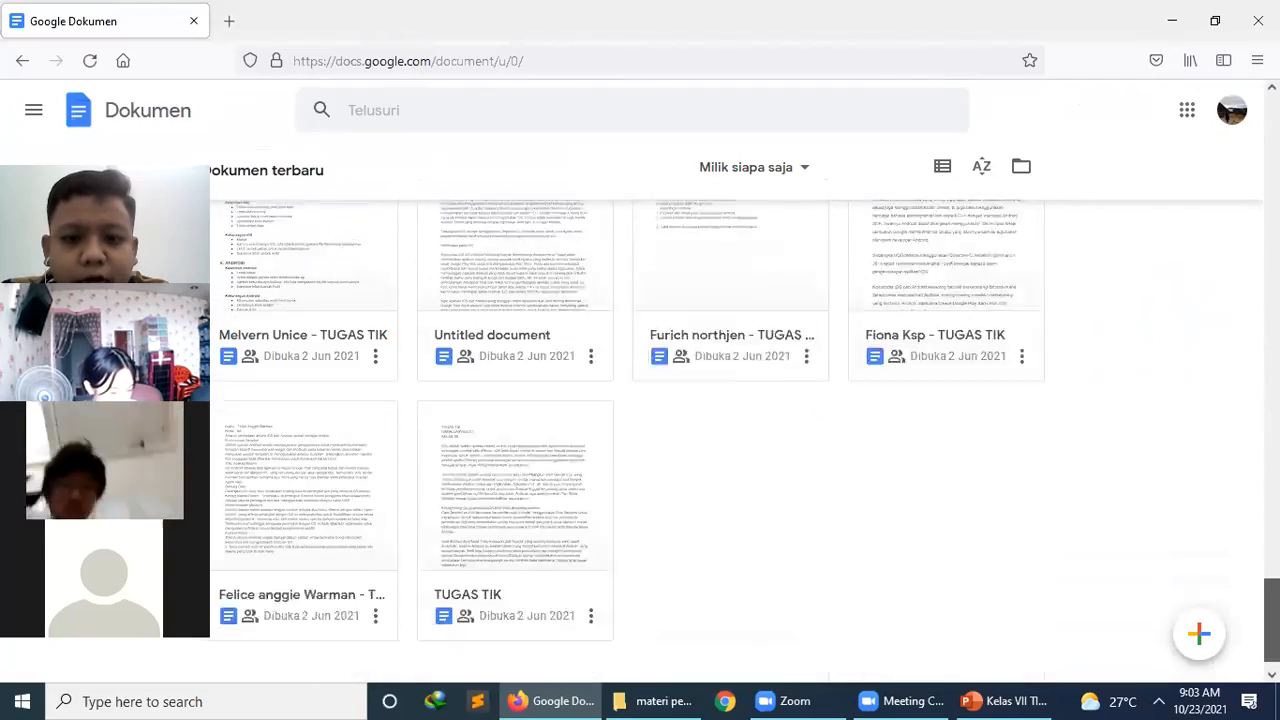
pyautogui.scroll(15, 640, 437)
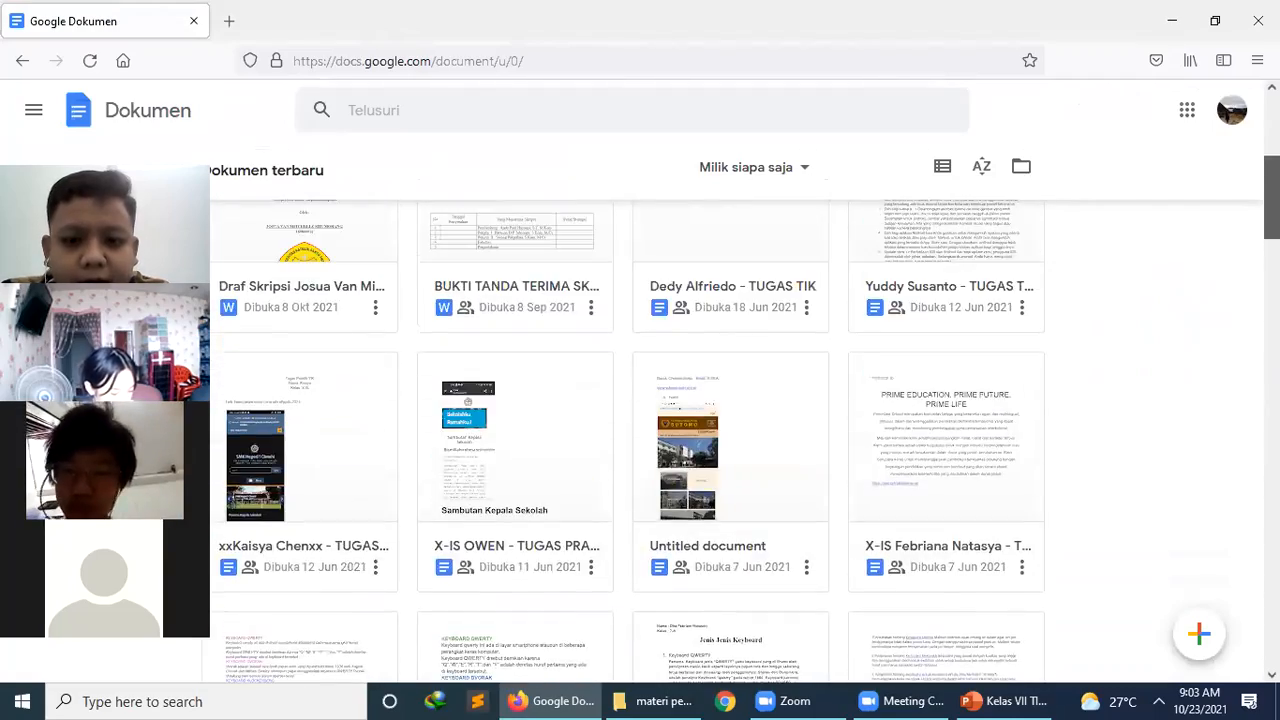
pyautogui.scroll(-6, 917, 571)
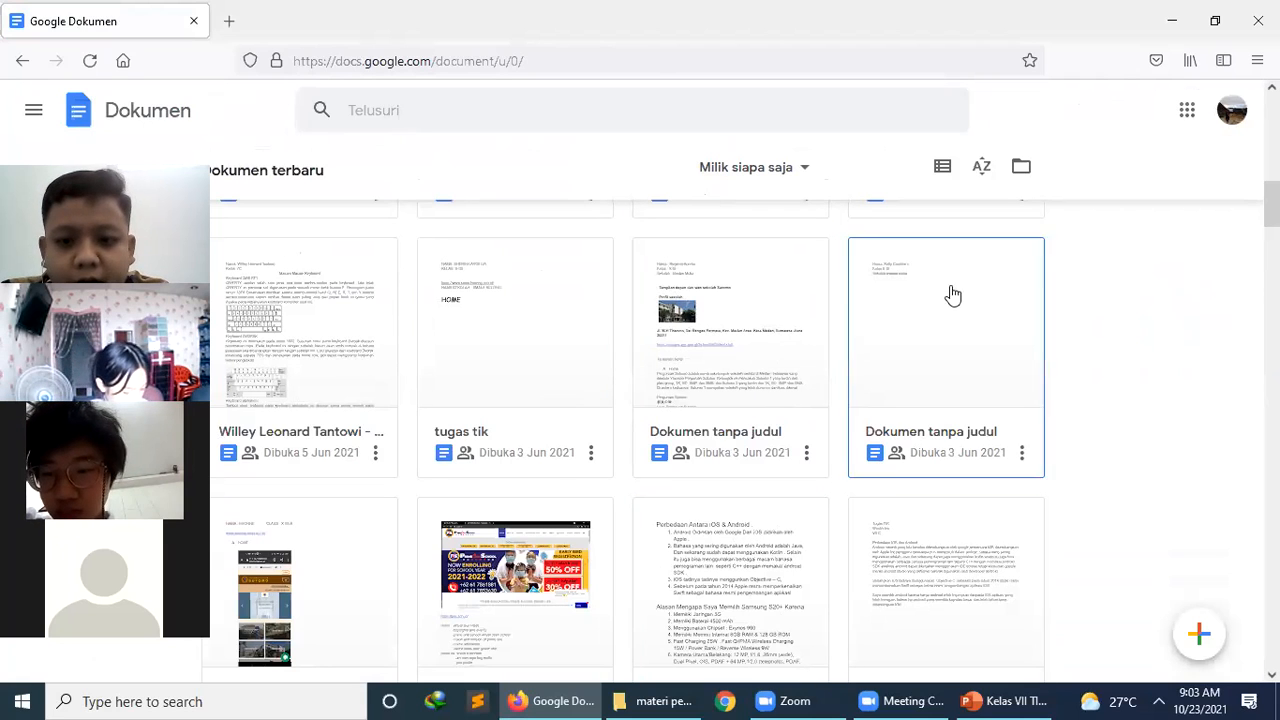
pyautogui.scroll(-1, 480, 600)
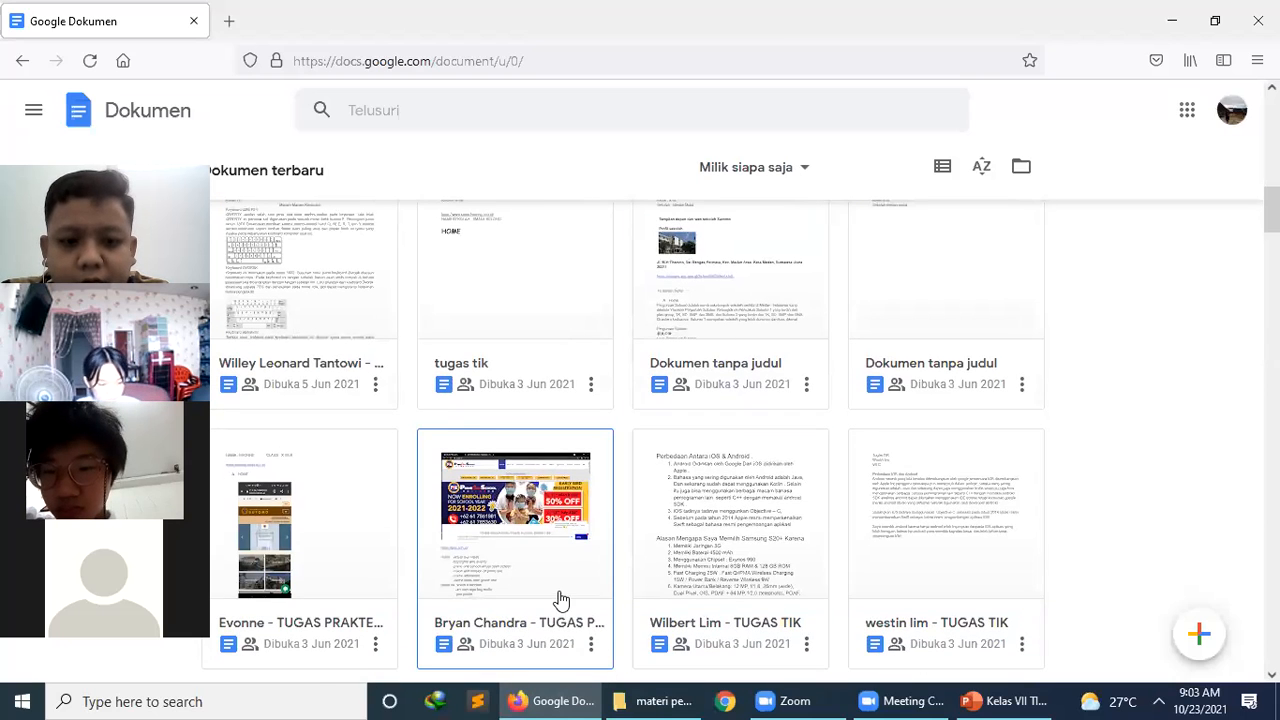
pyautogui.scroll(12, 640, 420)
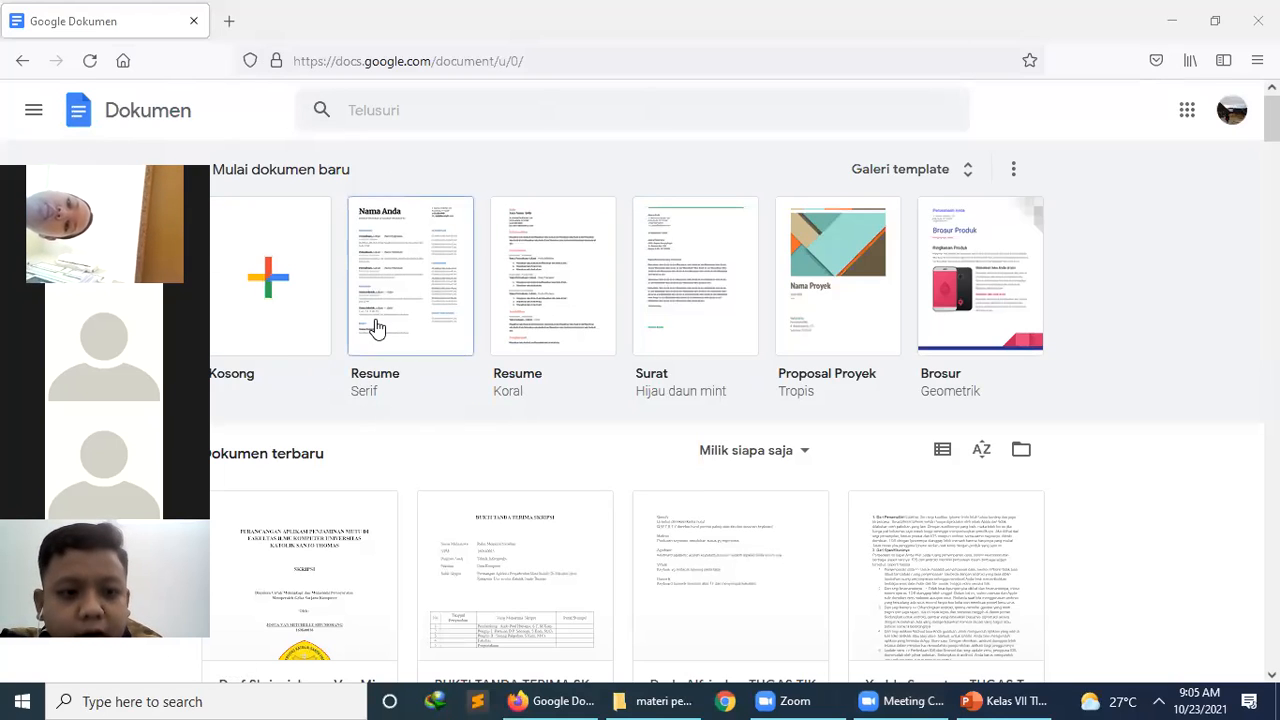
pyautogui.click(257, 278)
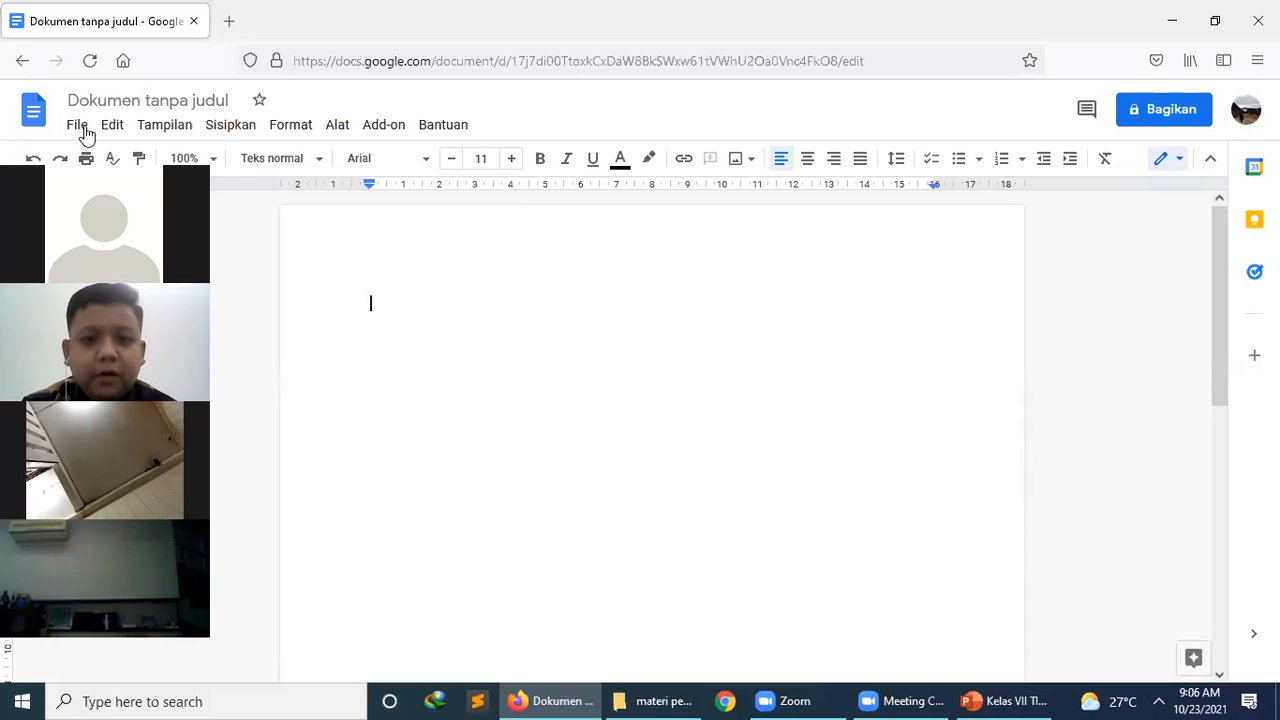
# - Minimize the open windows, launch Word 2016 from the desktop and create a blank document in it
pyautogui.click(1165, 10)
pyautogui.click(1167, 14)
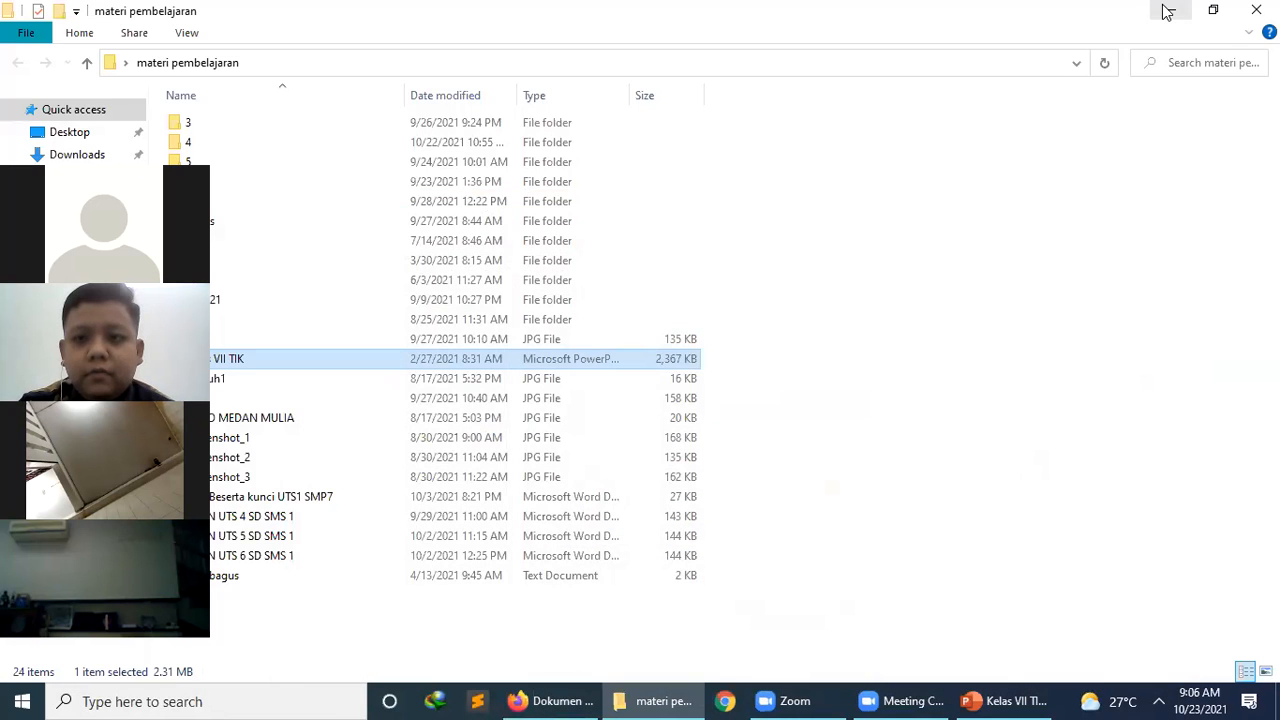
pyautogui.click(1167, 10)
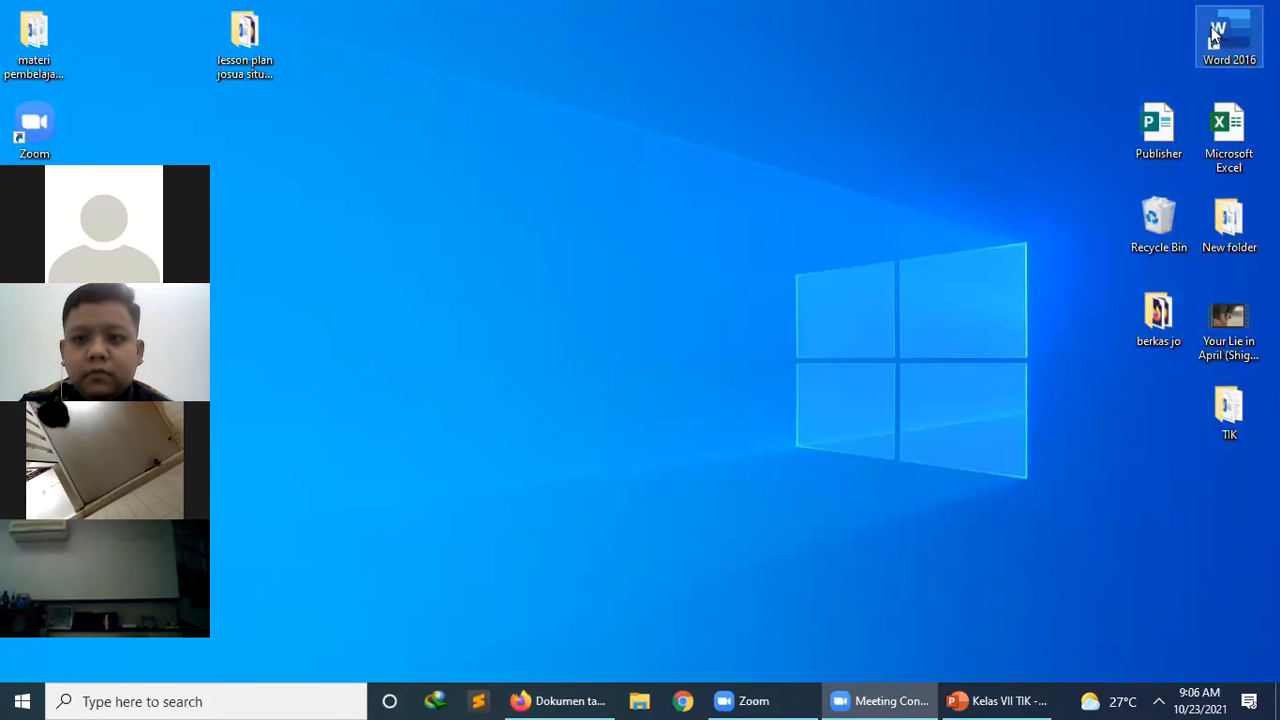
pyautogui.click(560, 702)
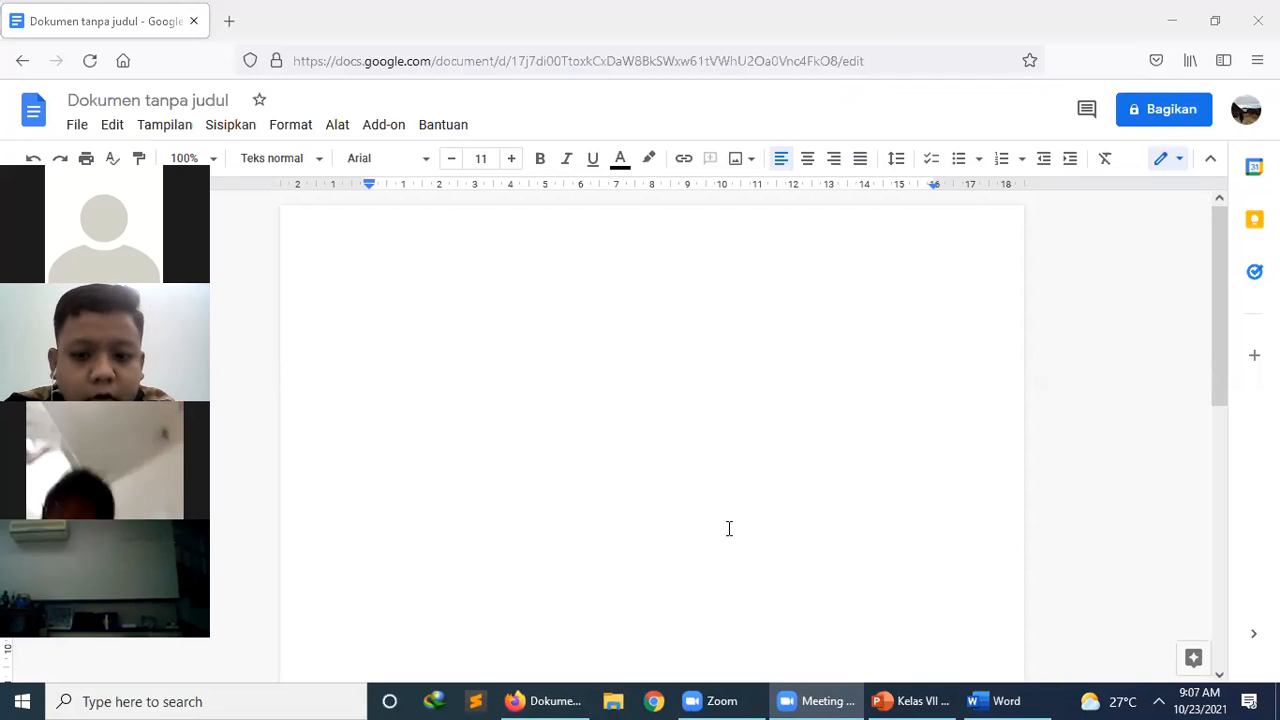
pyautogui.click(1003, 700)
pyautogui.click(278, 110)
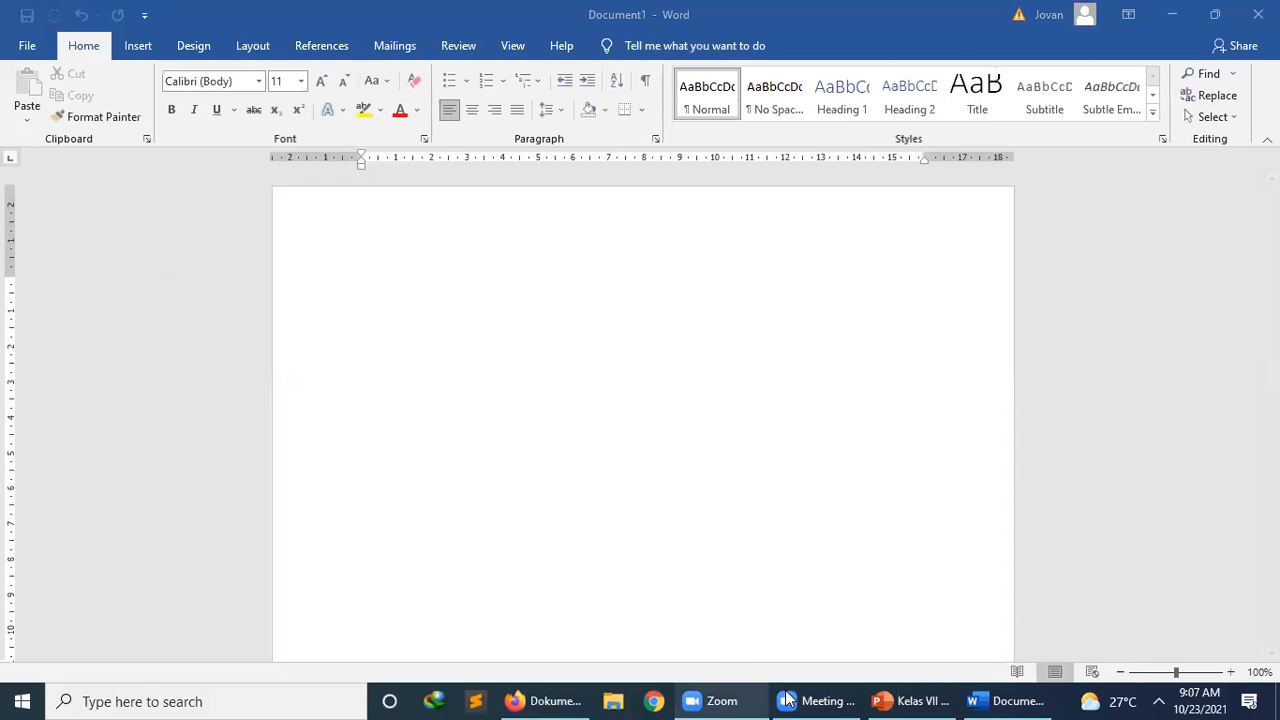
# - Switch back to the blank Google Docs document in Firefox and move the meeting video strip off the document's menu names
pyautogui.moveTo(903, 699)
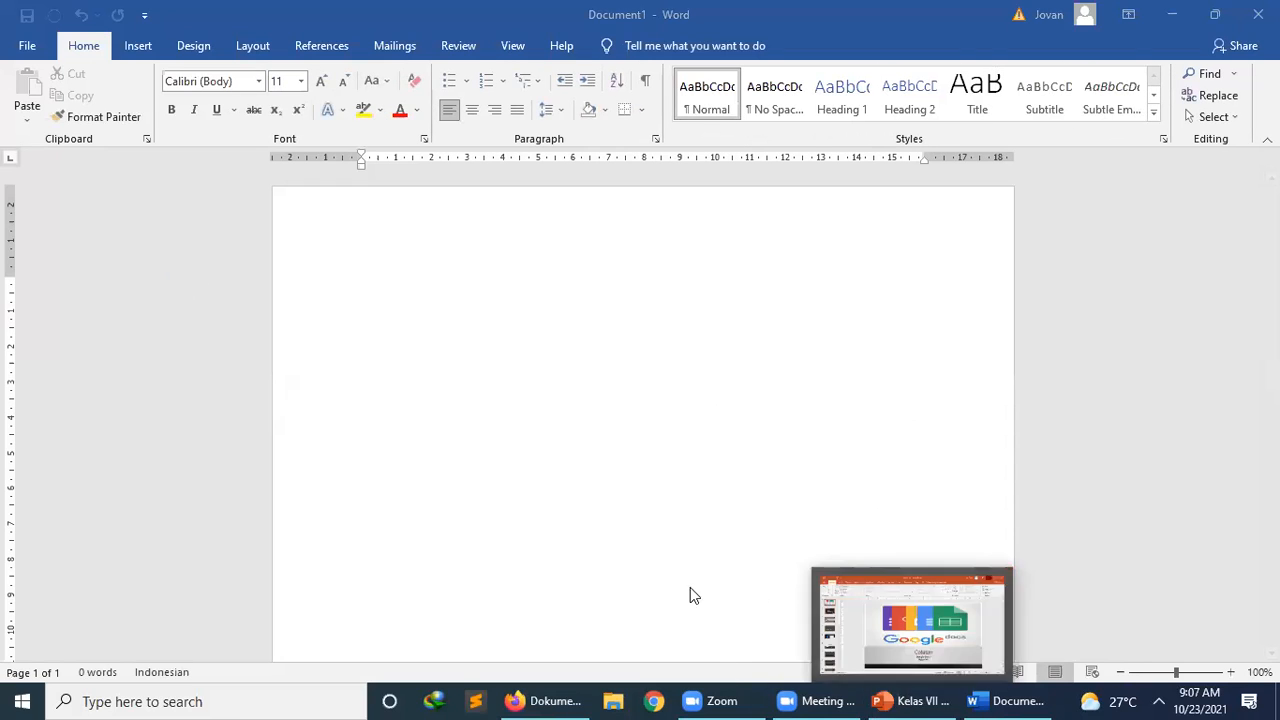
pyautogui.click(533, 699)
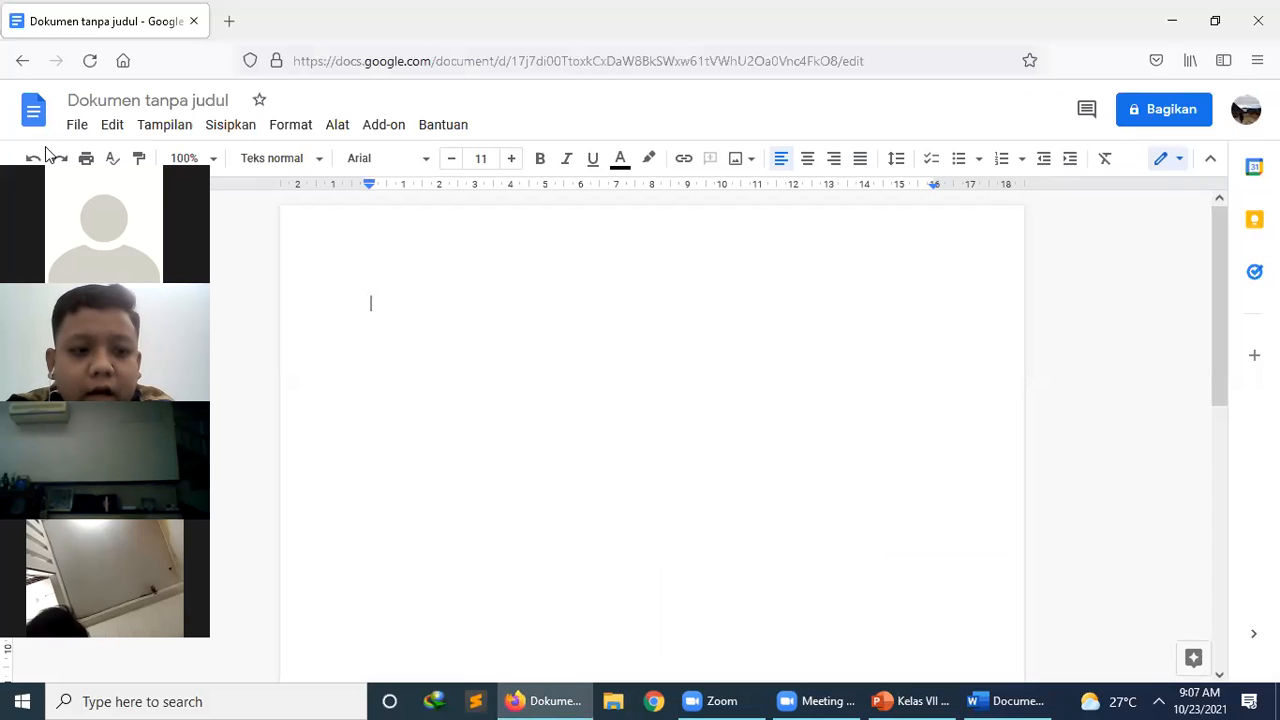
pyautogui.moveTo(139, 148); pyautogui.dragTo(188, 115)
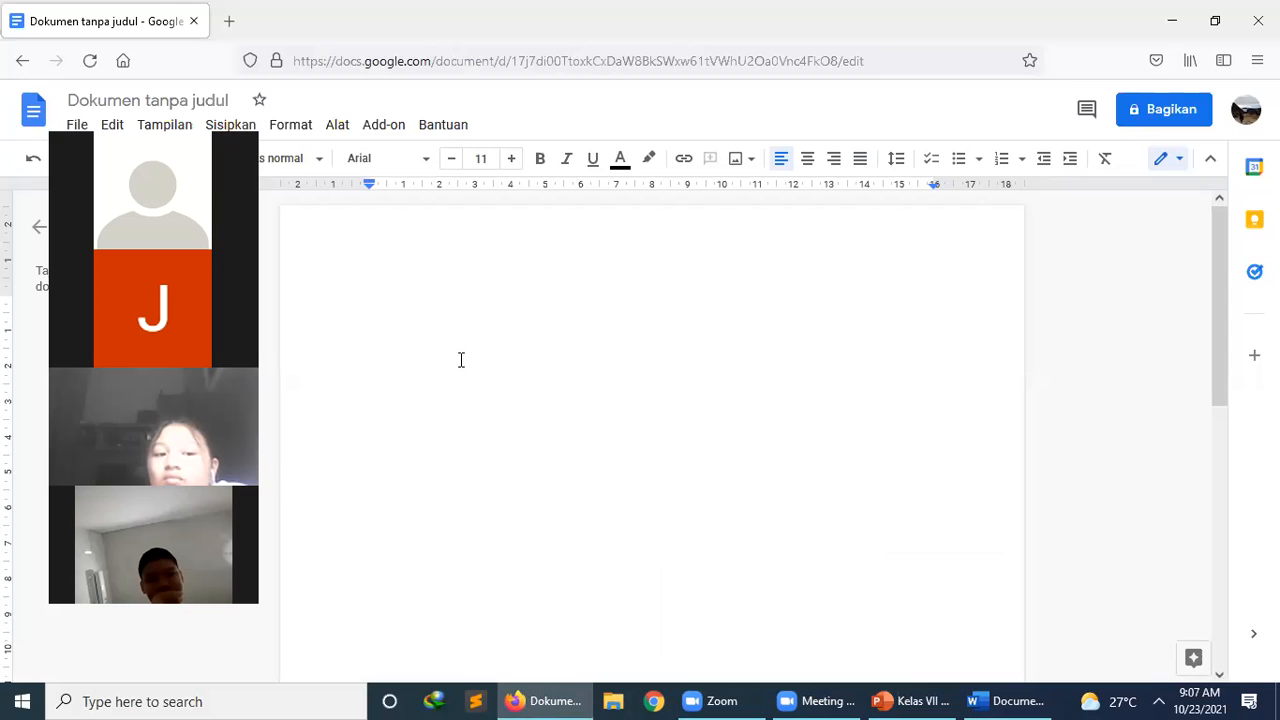
# - Arrange the Google Docs and Word windows side by side, with Google Docs on the left half and Word on the right half
pyautogui.press('super+Right')
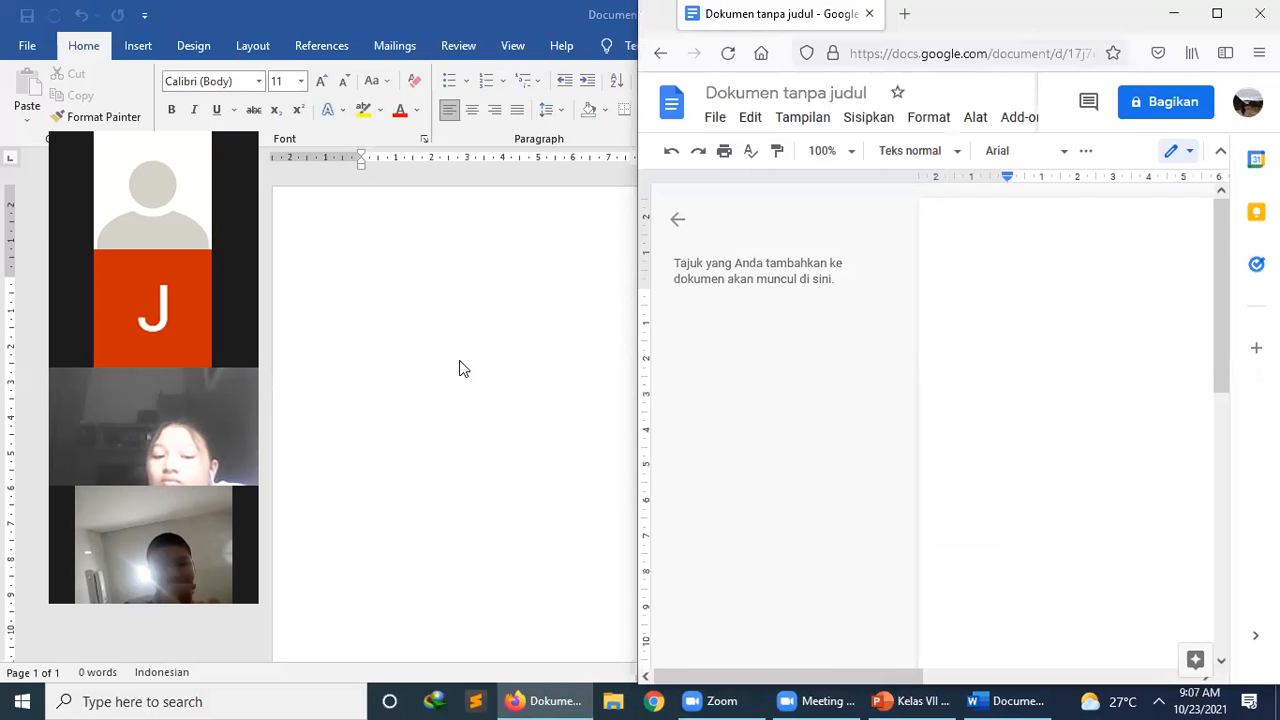
pyautogui.click(394, 32)
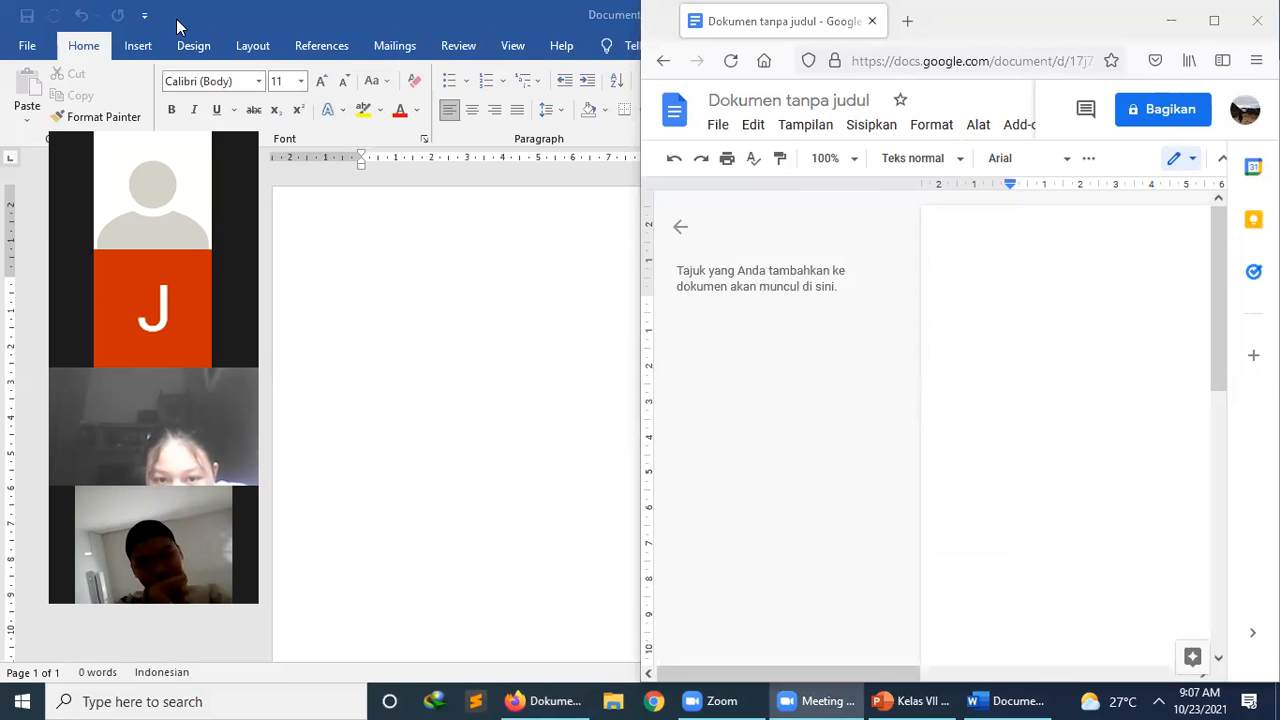
pyautogui.press('super+Right')
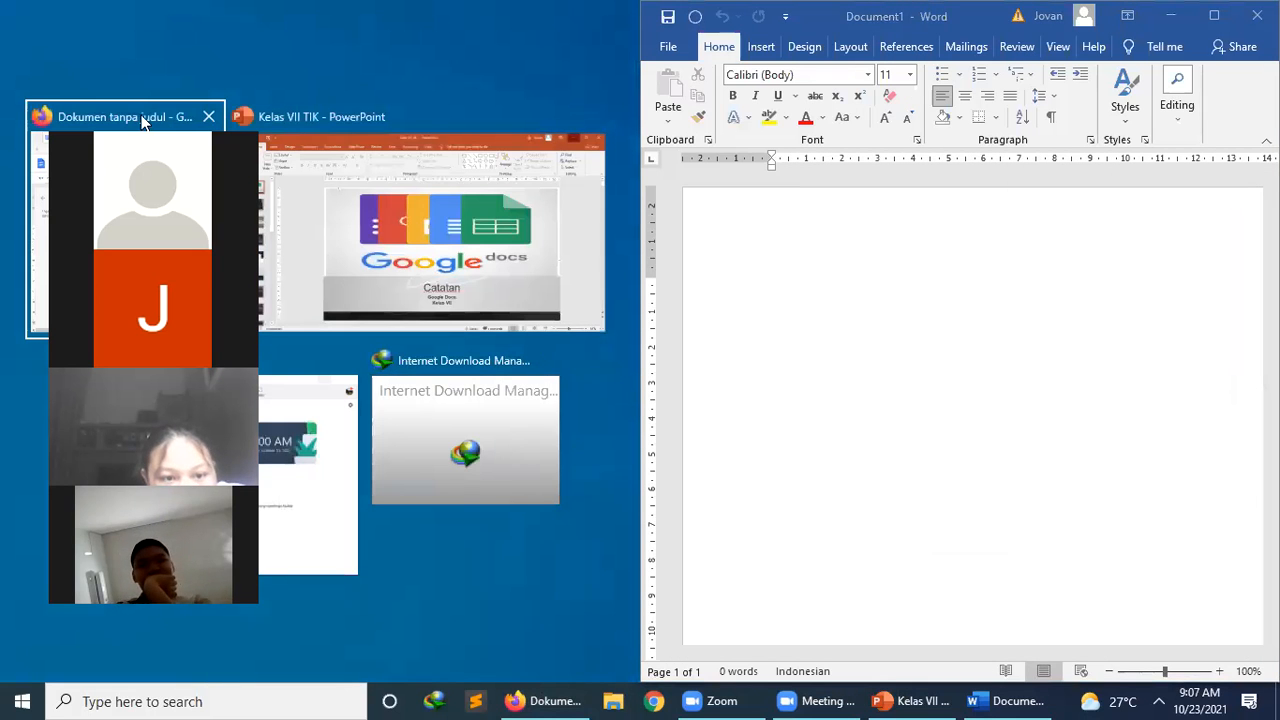
pyautogui.click(94, 123)
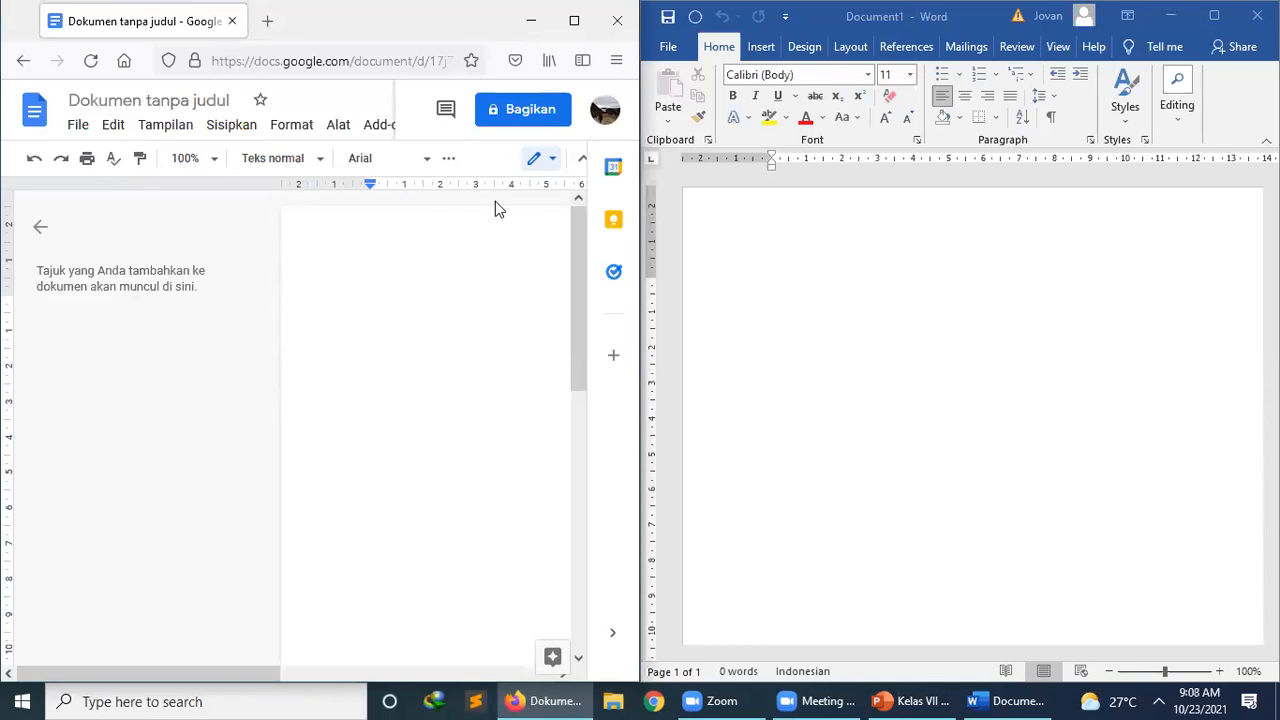
# - Maximize both the Google Docs and Word windows, and minimize Word to return to the blank Google Docs document
pyautogui.click(574, 20)
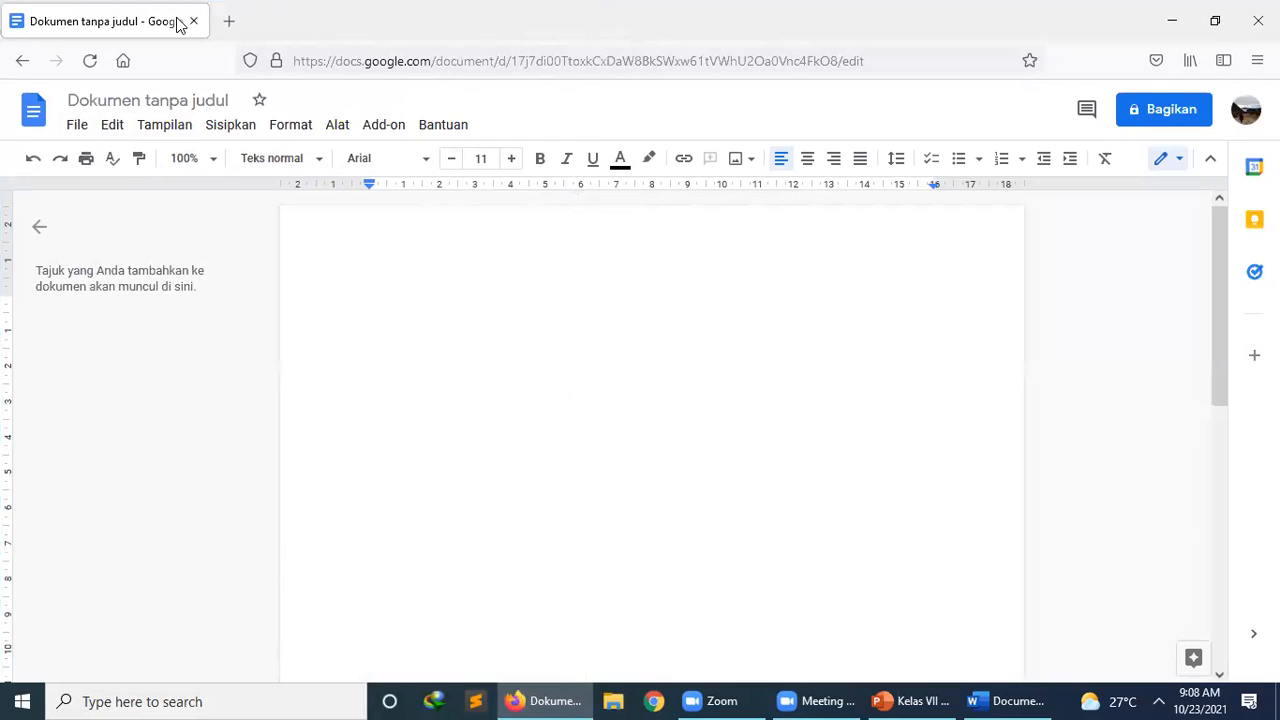
pyautogui.click(983, 699)
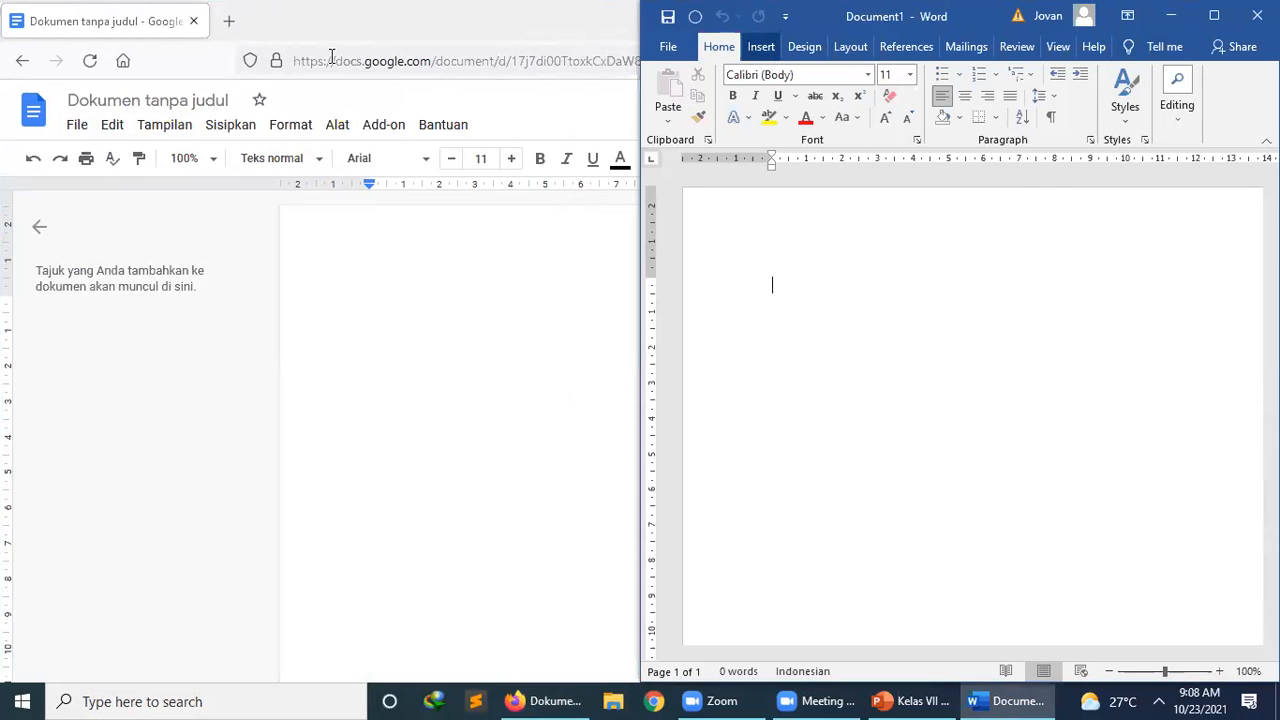
pyautogui.doubleClick(74, 38)
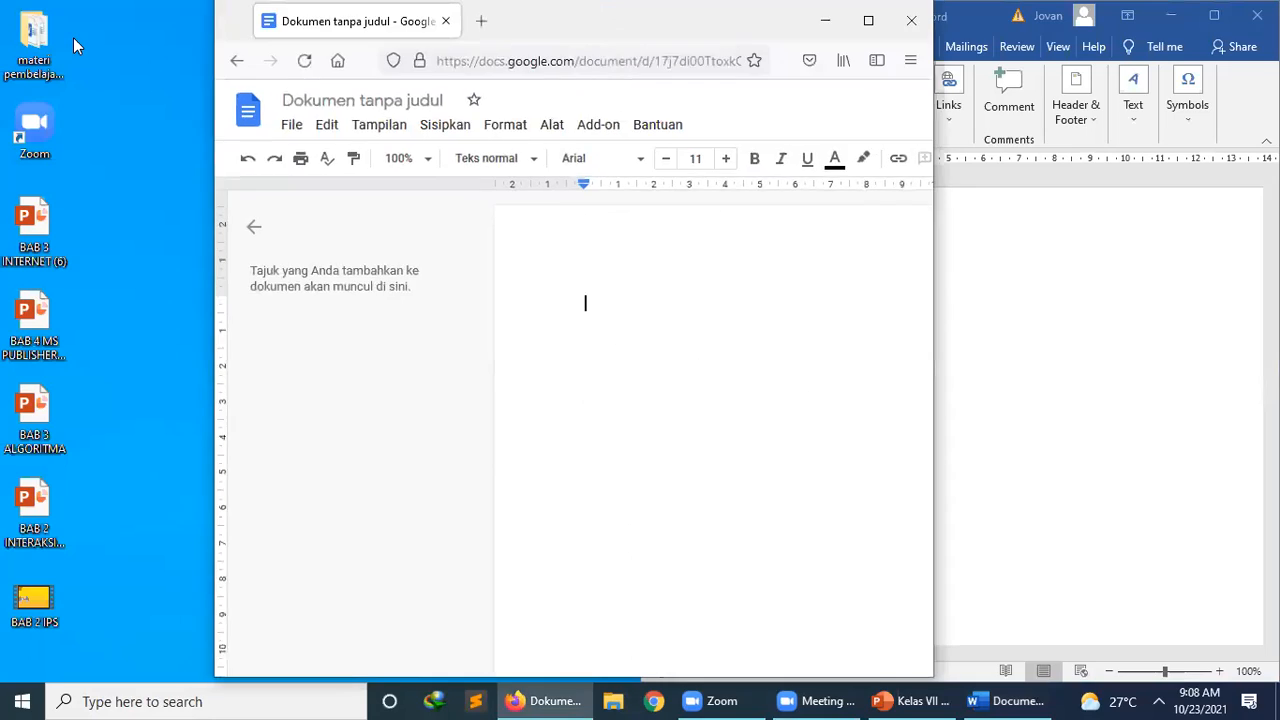
pyautogui.doubleClick(518, 40)
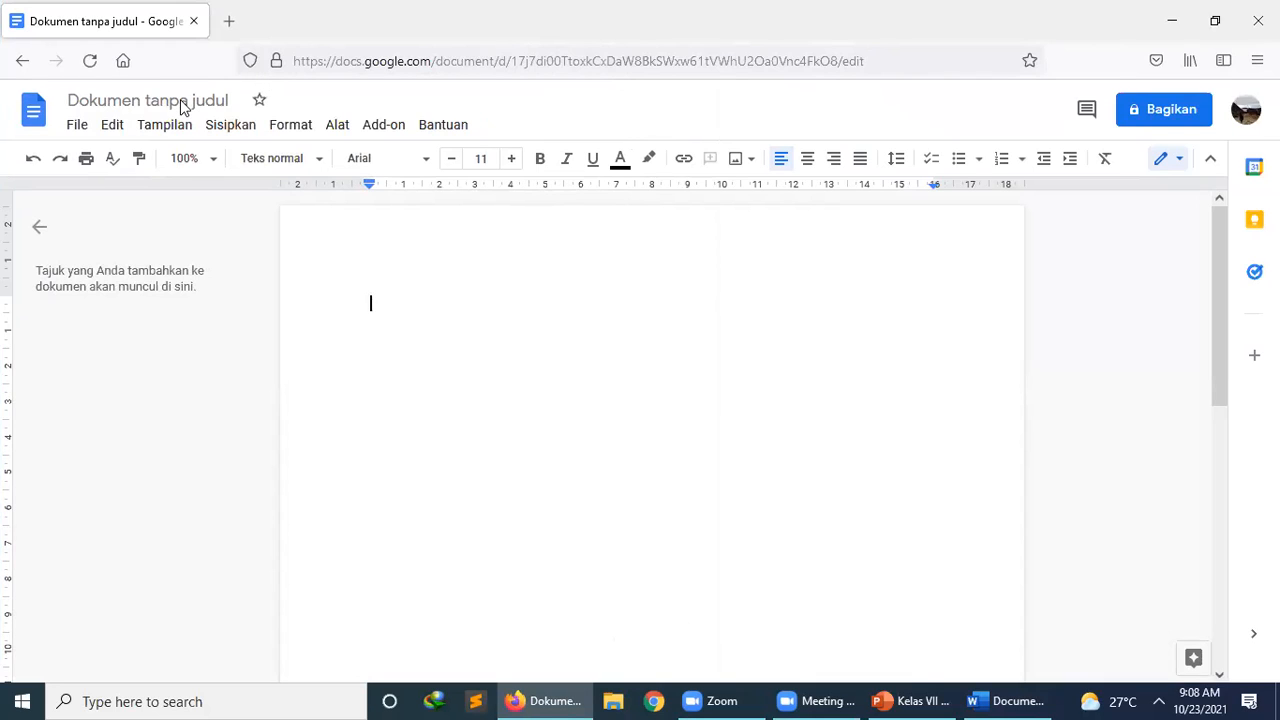
pyautogui.click(1008, 700)
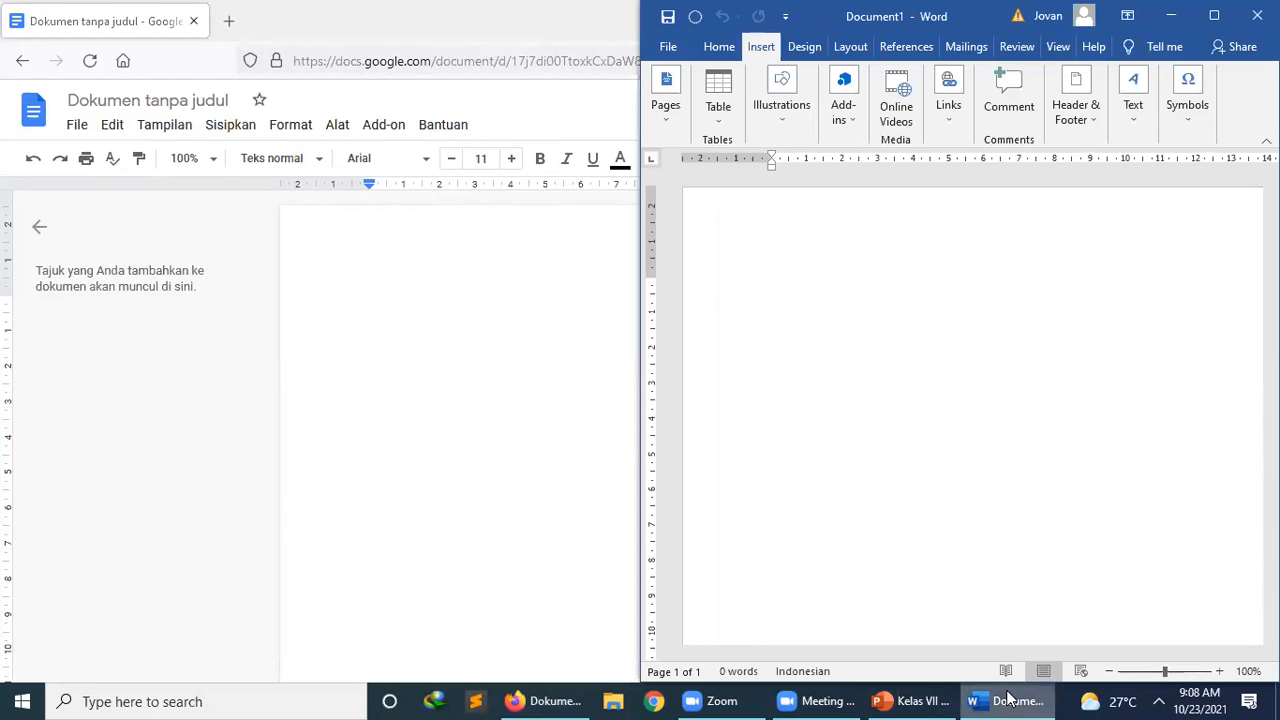
pyautogui.click(1210, 16)
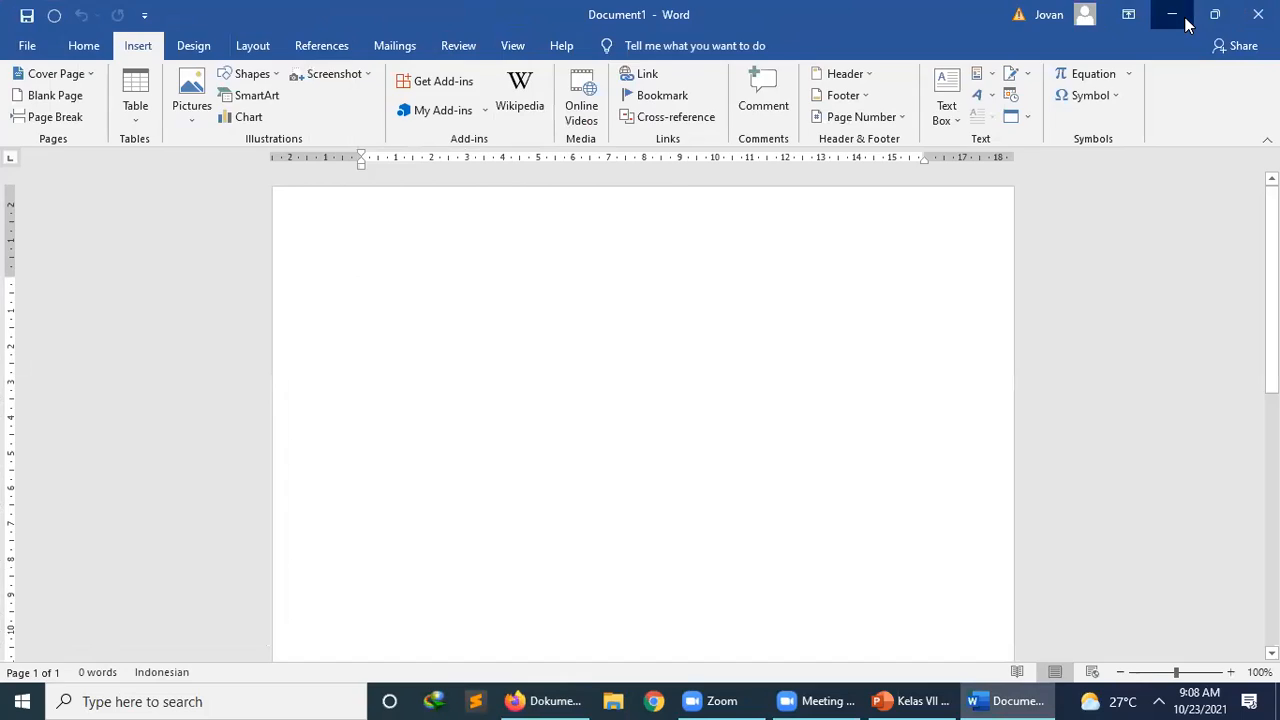
pyautogui.click(1172, 16)
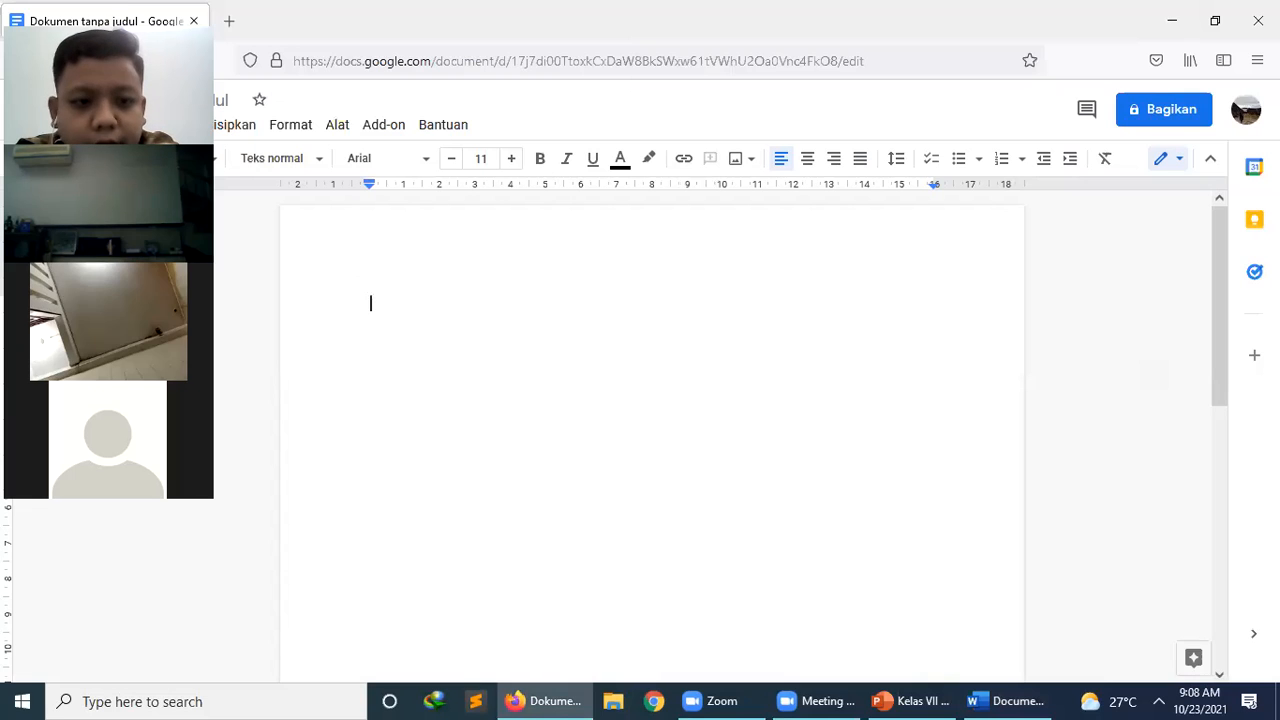
# - Move the meeting video strip clear of the document title and menu names, and view the blank page down to its end
pyautogui.moveTo(182, 15); pyautogui.dragTo(178, 109)
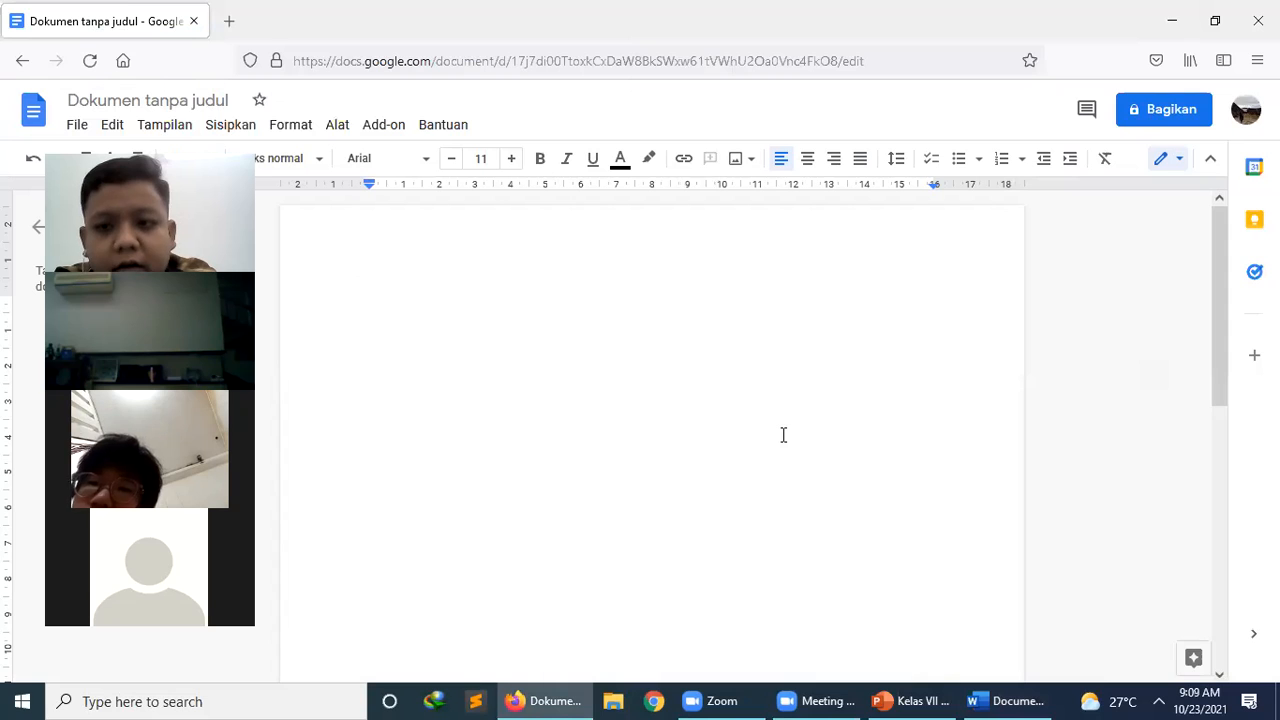
pyautogui.moveTo(1214, 266); pyautogui.dragTo(1192, 550)
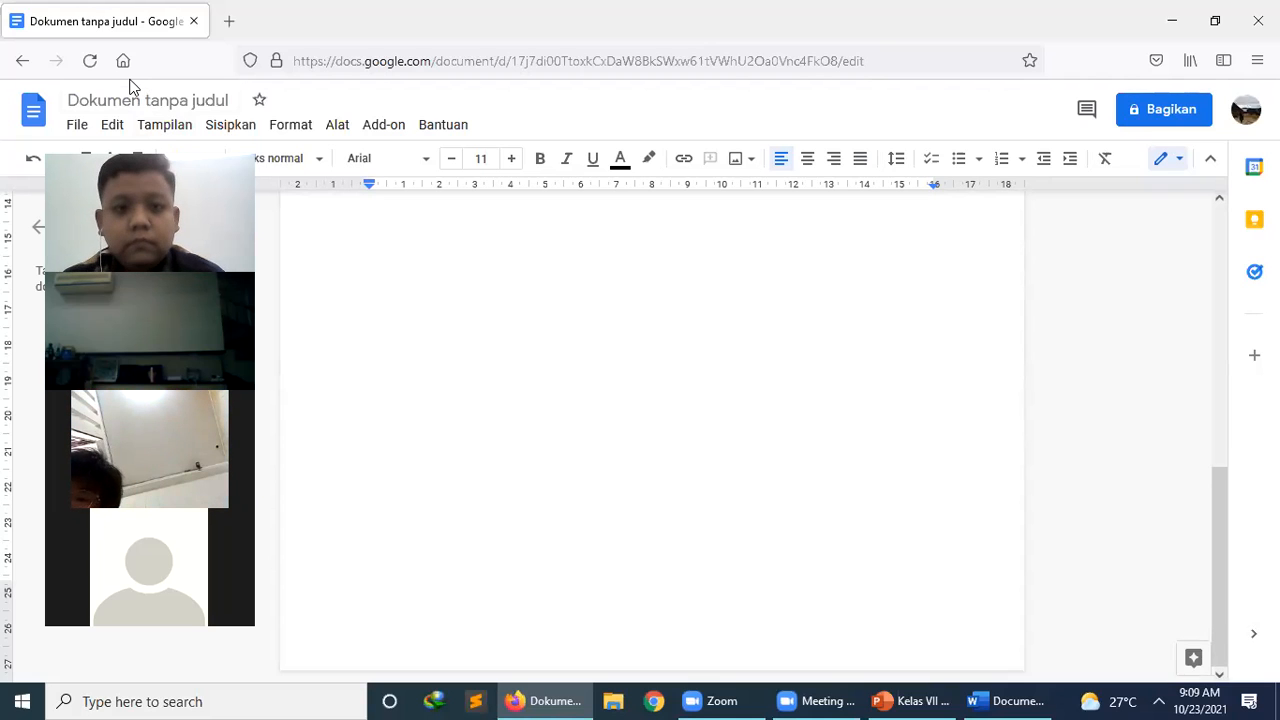
pyautogui.click(147, 2)
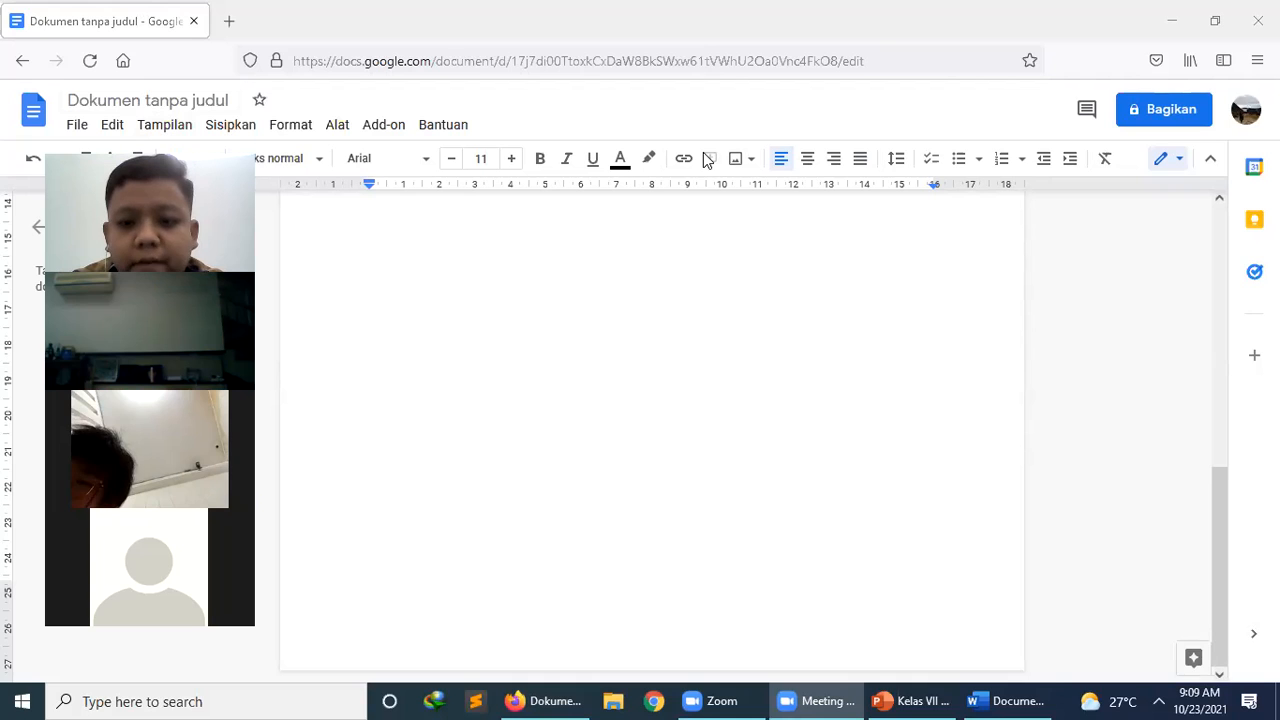
# - Switch to Word and enter the sample text "sdffsfsdsfdsdff" in the blank document
pyautogui.click(1007, 701)
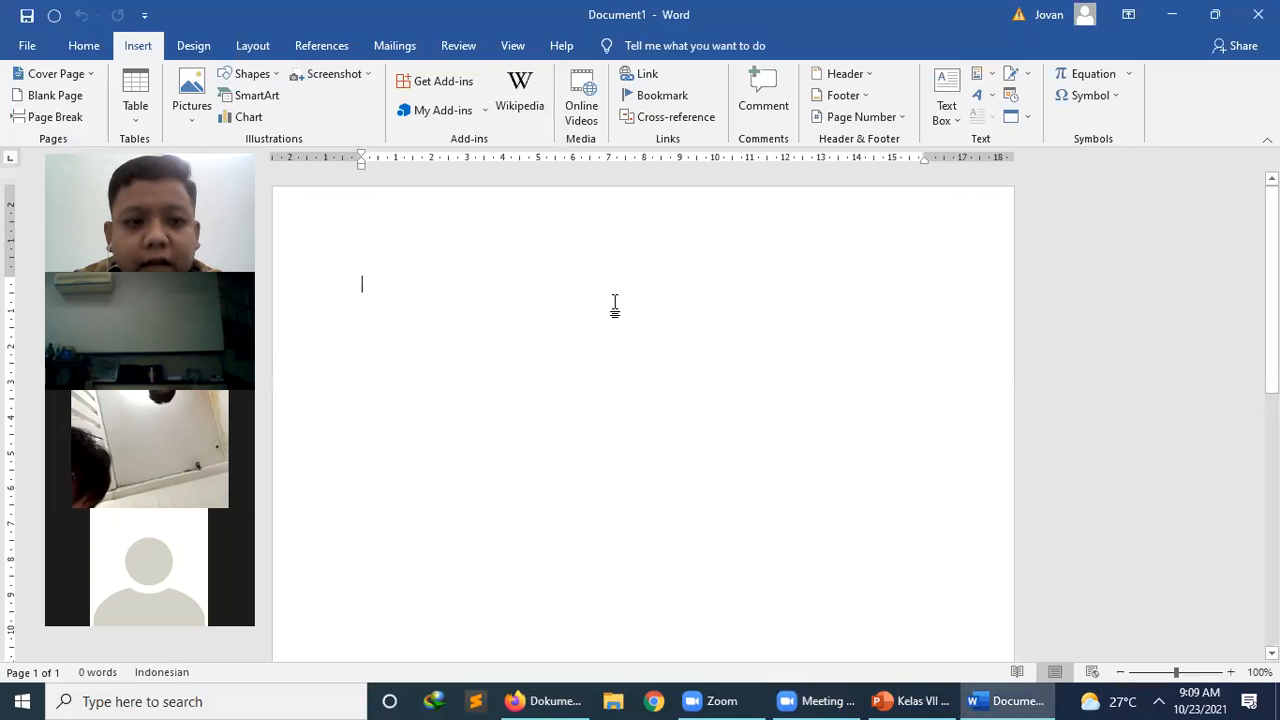
pyautogui.write('sdffsfsdsfdsdff')
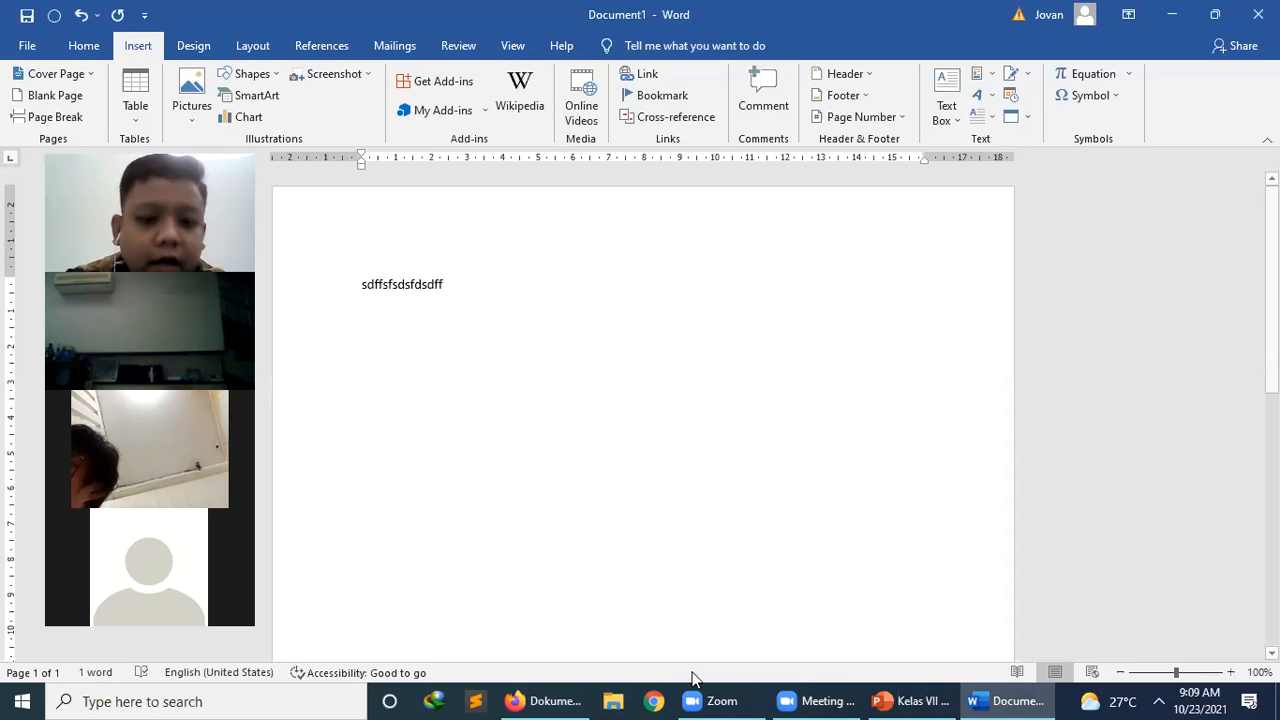
# - Switch to the Google Docs document in Firefox and write "aku suka kamu dan kamu suka dia" on the first line
pyautogui.click(566, 697)
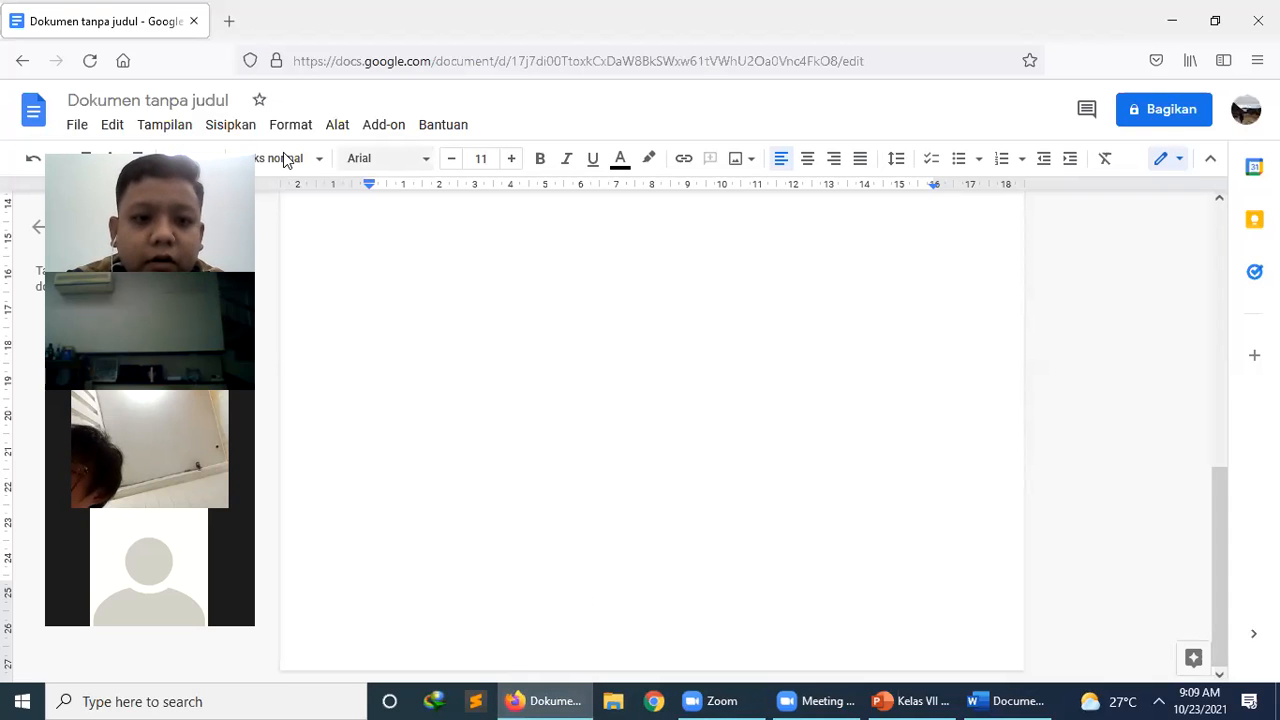
pyautogui.scroll(5, 507, 285)
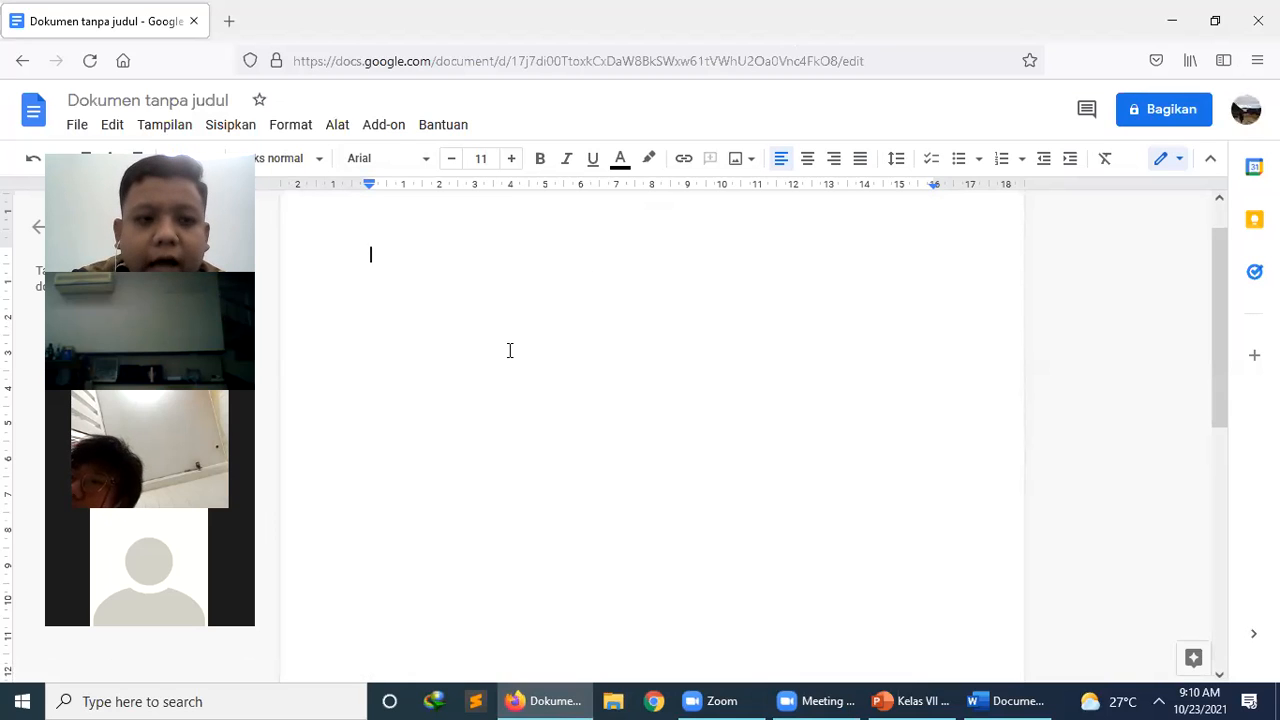
pyautogui.write('aku')
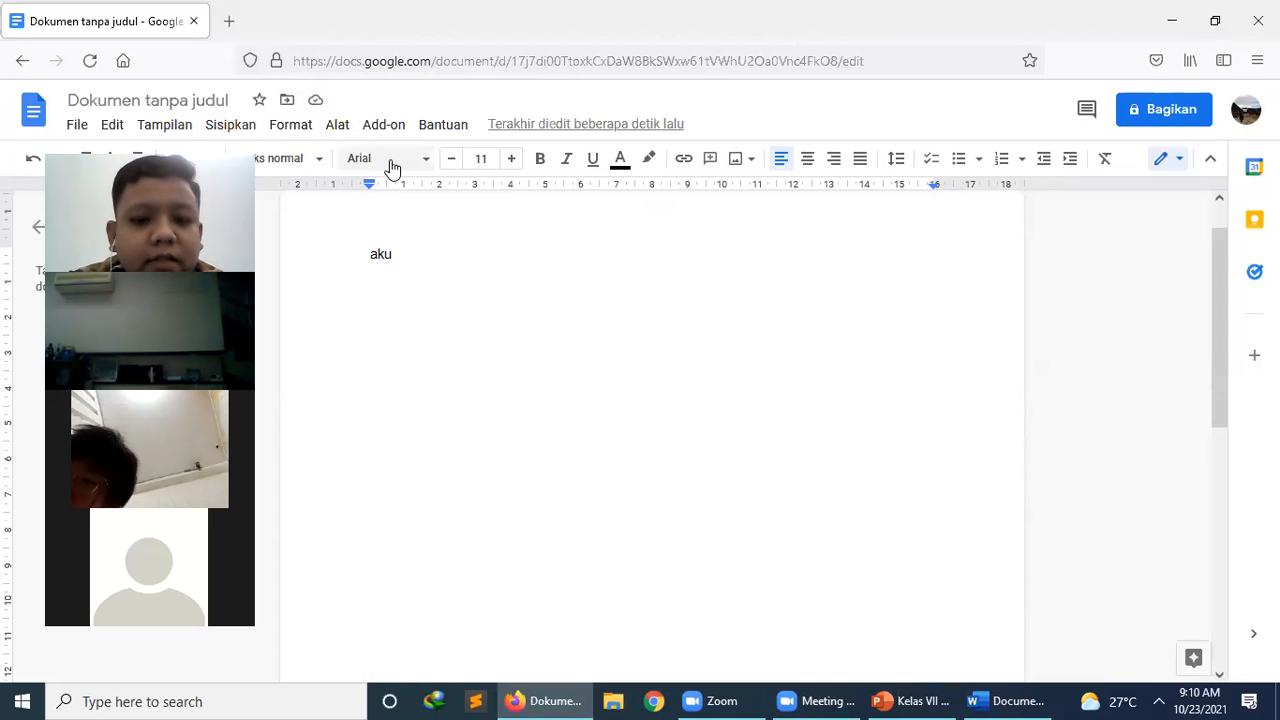
pyautogui.press('BackSpace')
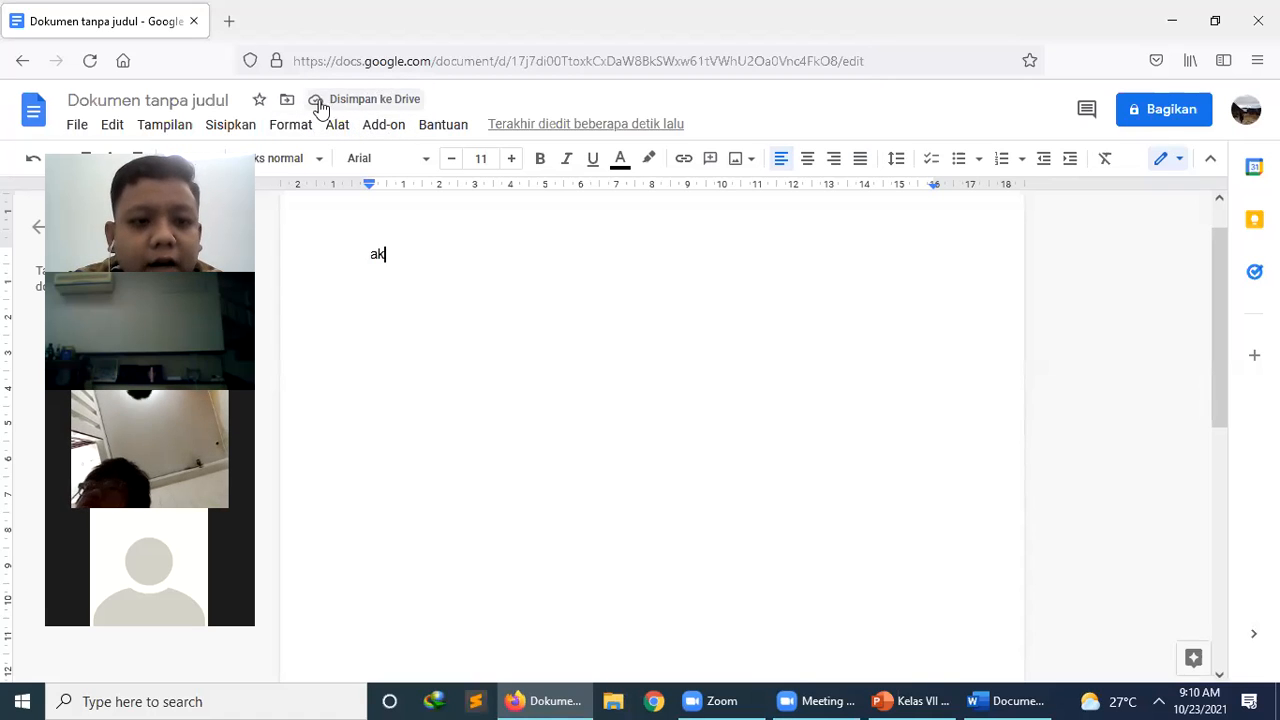
pyautogui.click(79, 127)
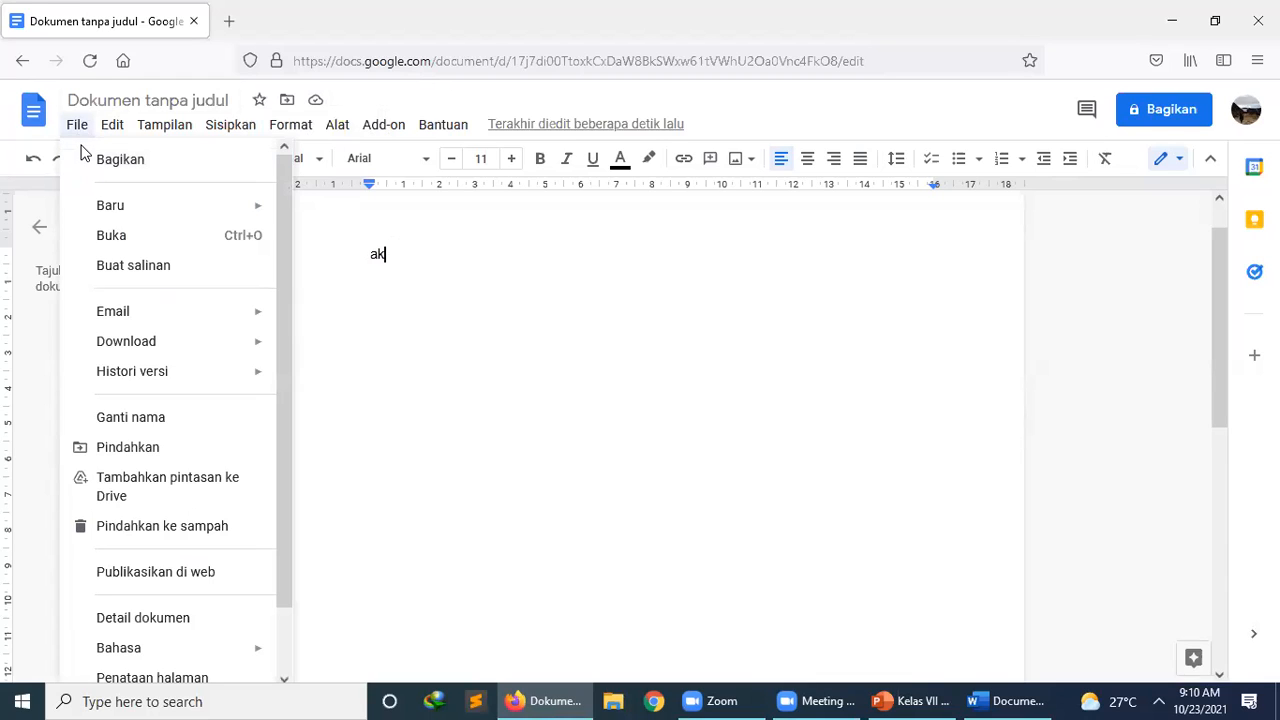
pyautogui.moveTo(112, 124)
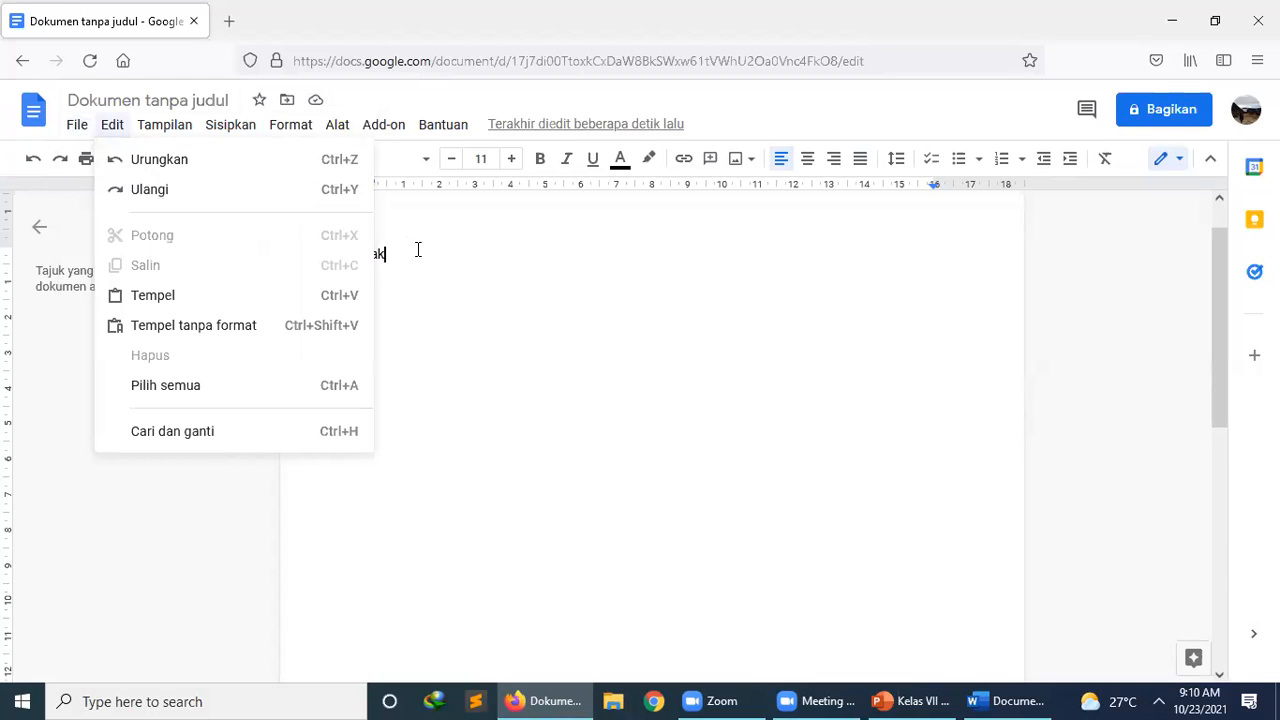
pyautogui.click(418, 250)
pyautogui.write('u')
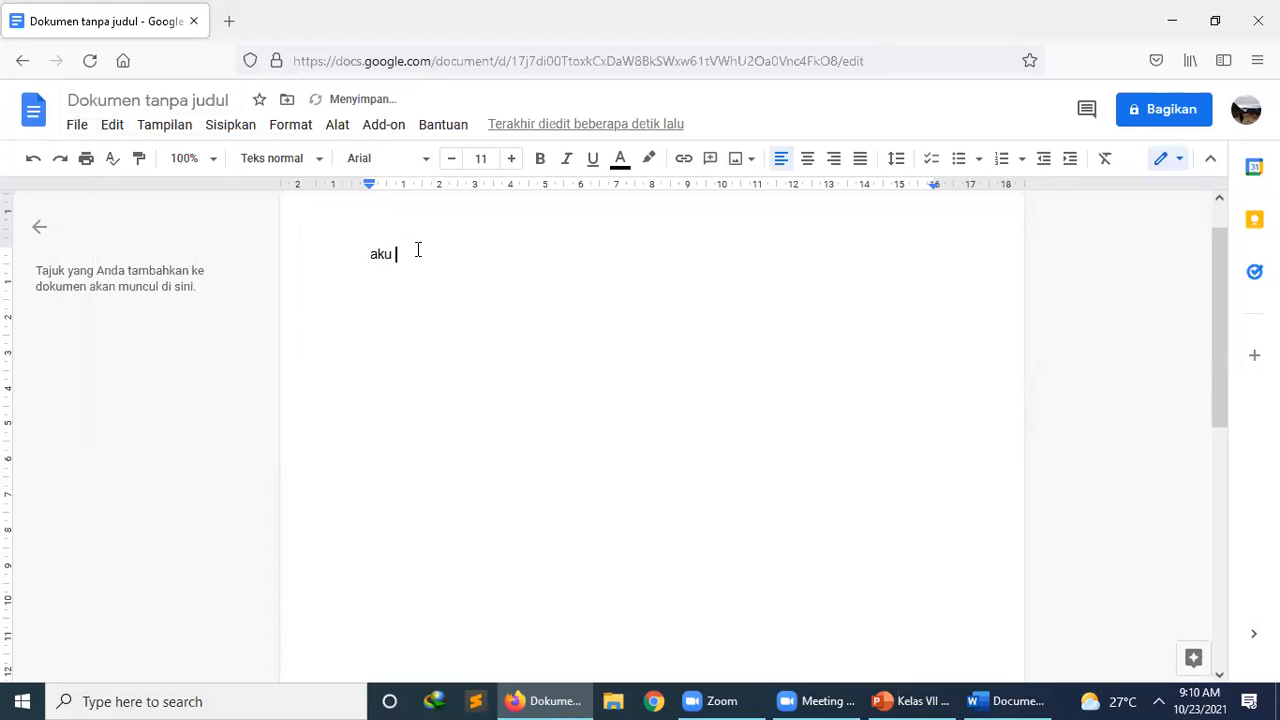
pyautogui.write(' suka kamu dan kamu suka dia')
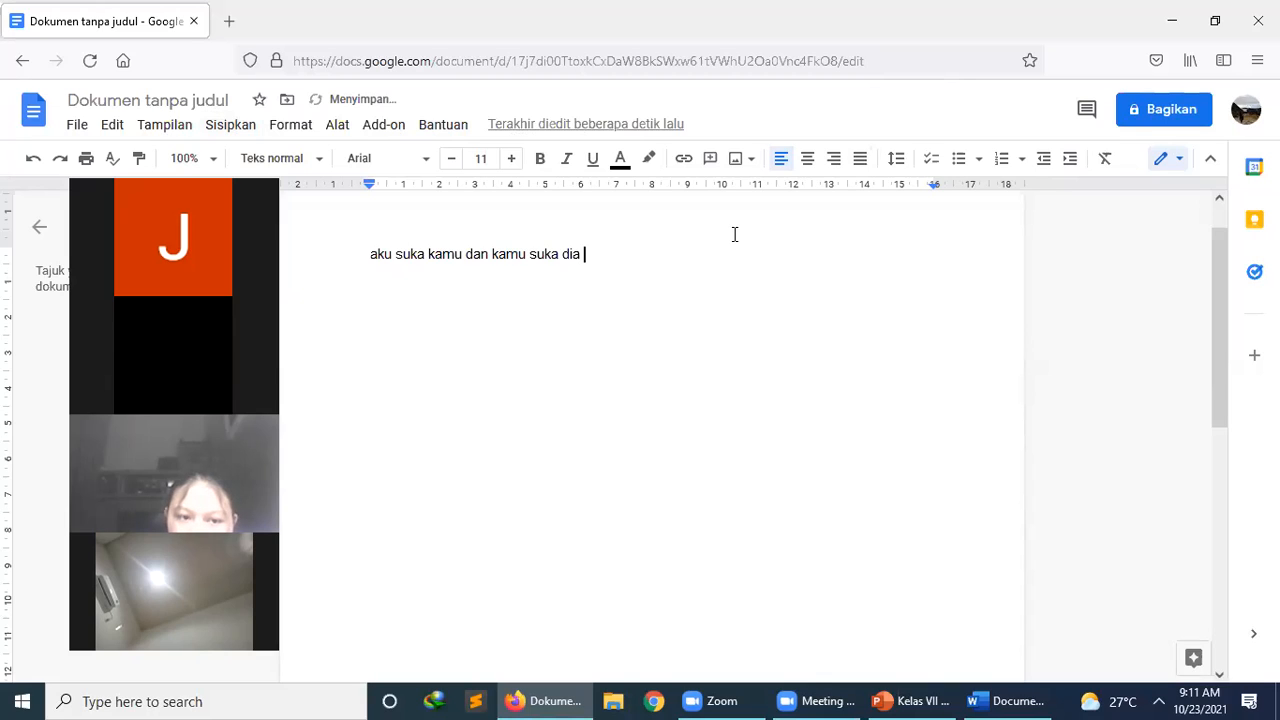
# - Break the line inside the last word "dia" and join the two parts back together
pyautogui.press('BackSpace')
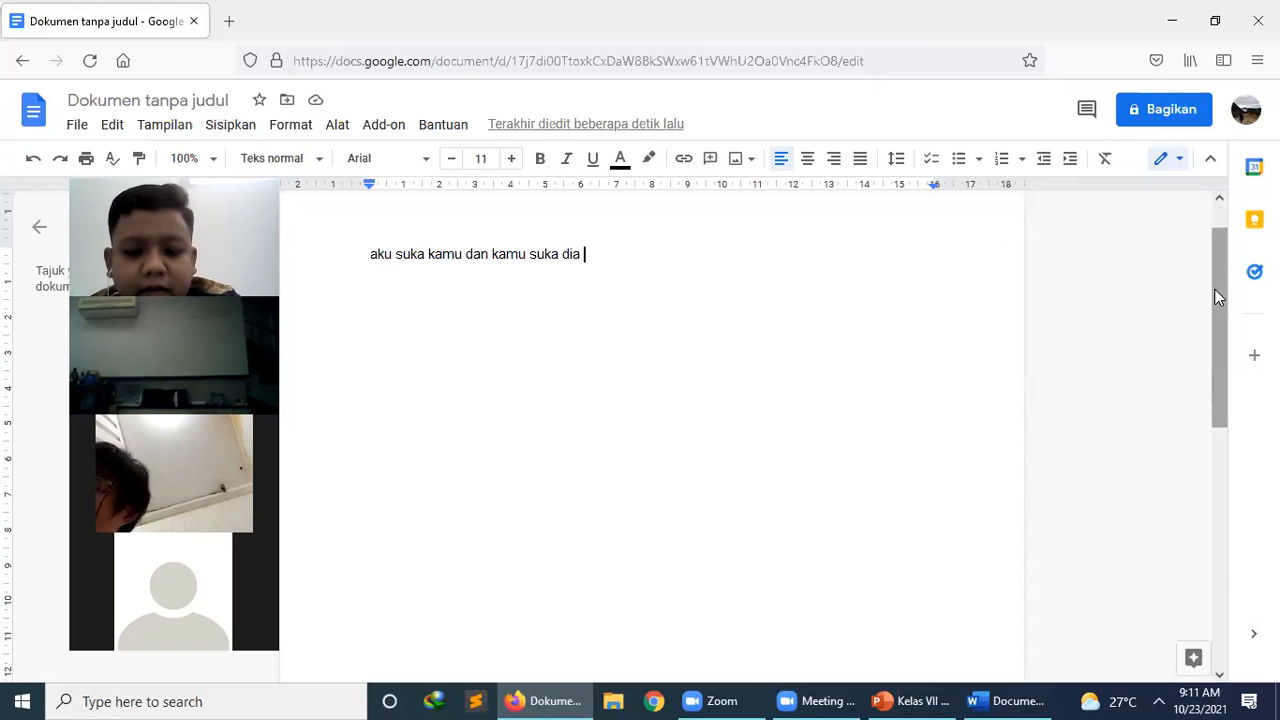
pyautogui.press('Return')
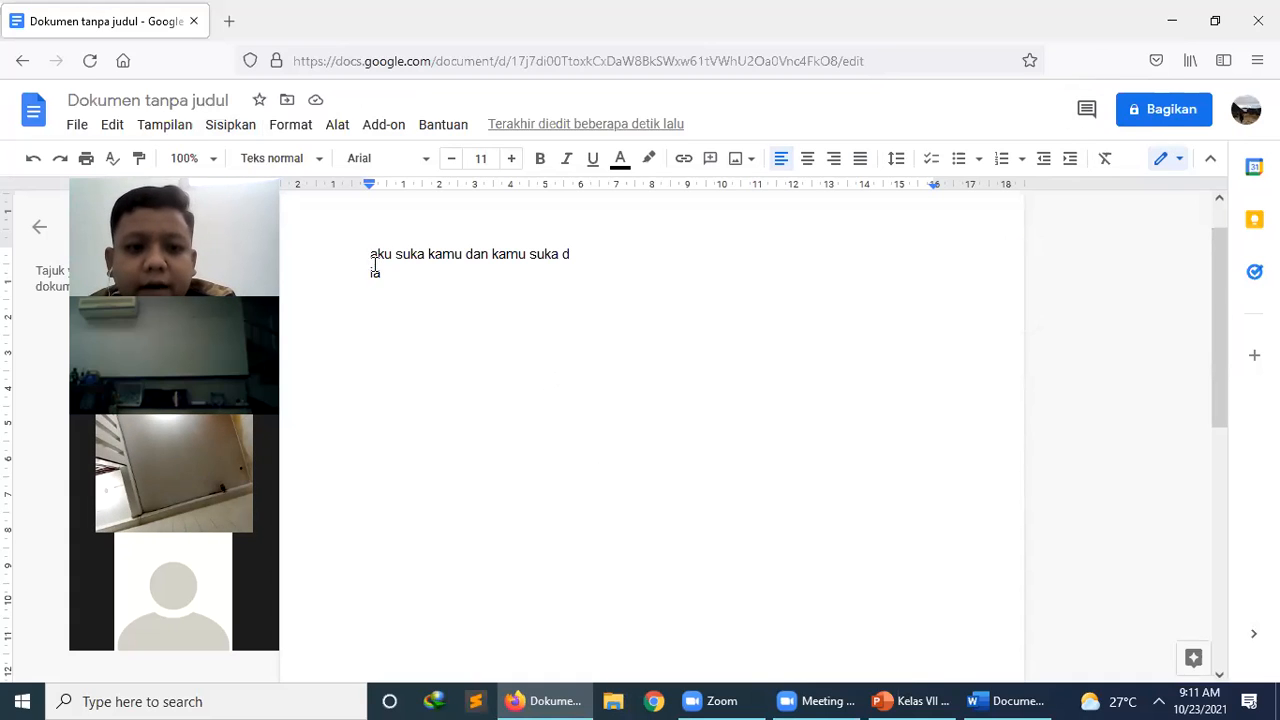
pyautogui.press('BackSpace')
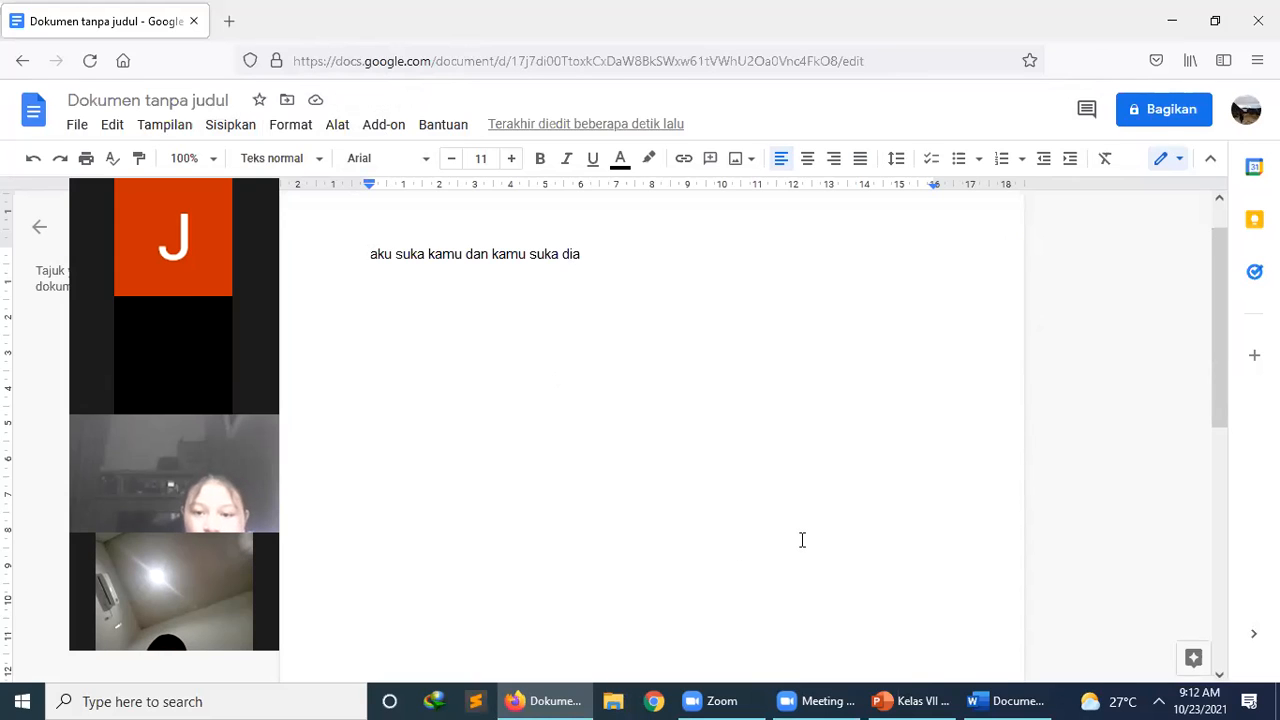
# - View the Word document for comparison and return to the Google Docs document in Firefox
pyautogui.click(1043, 697)
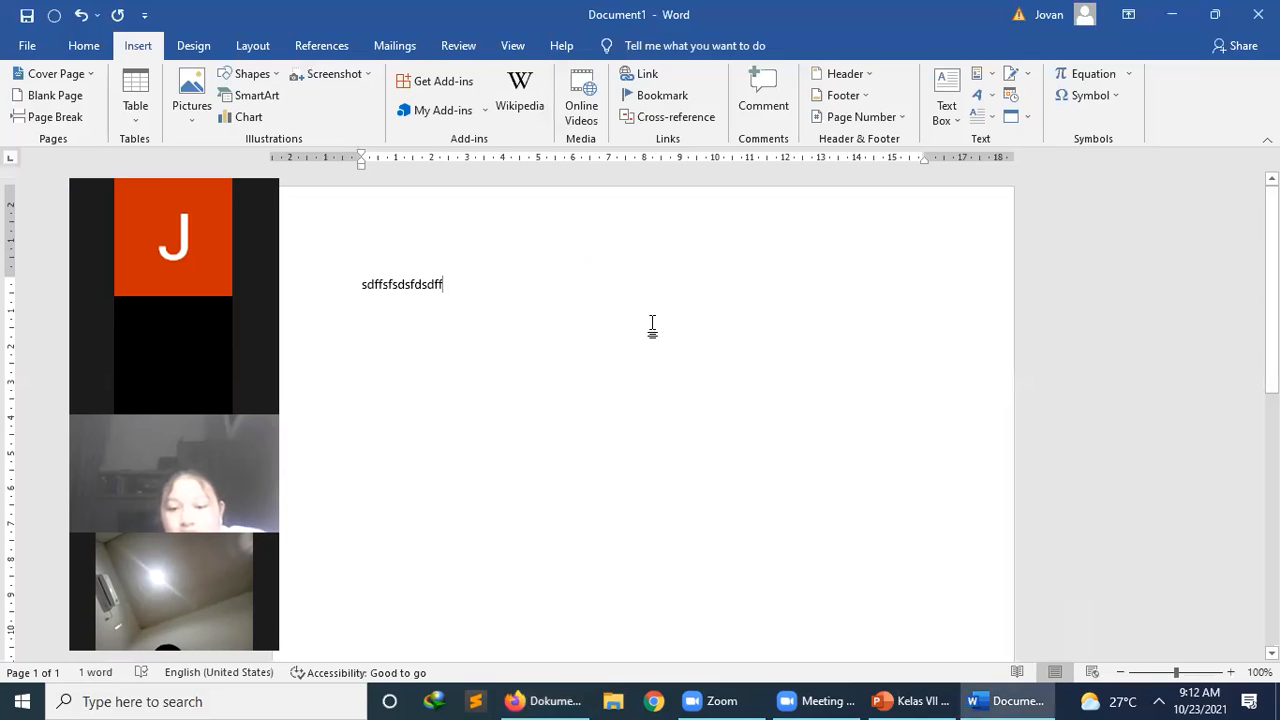
pyautogui.click(545, 701)
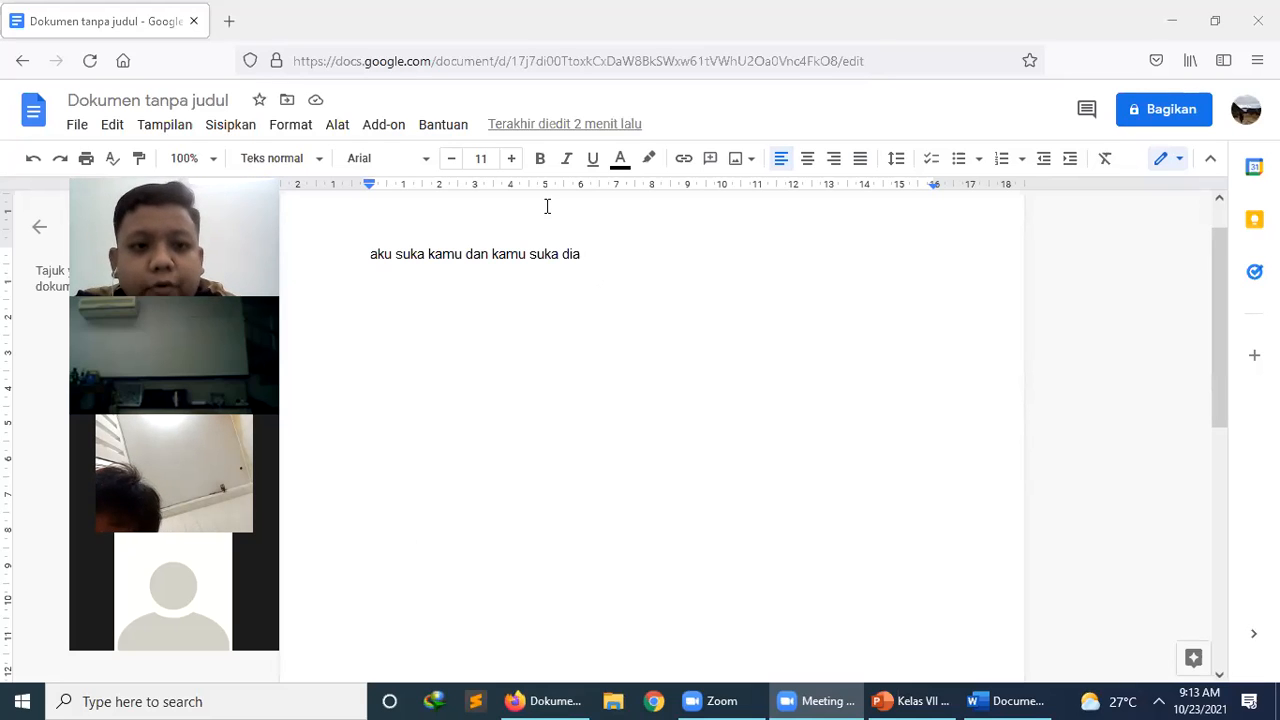
pyautogui.click(407, 45)
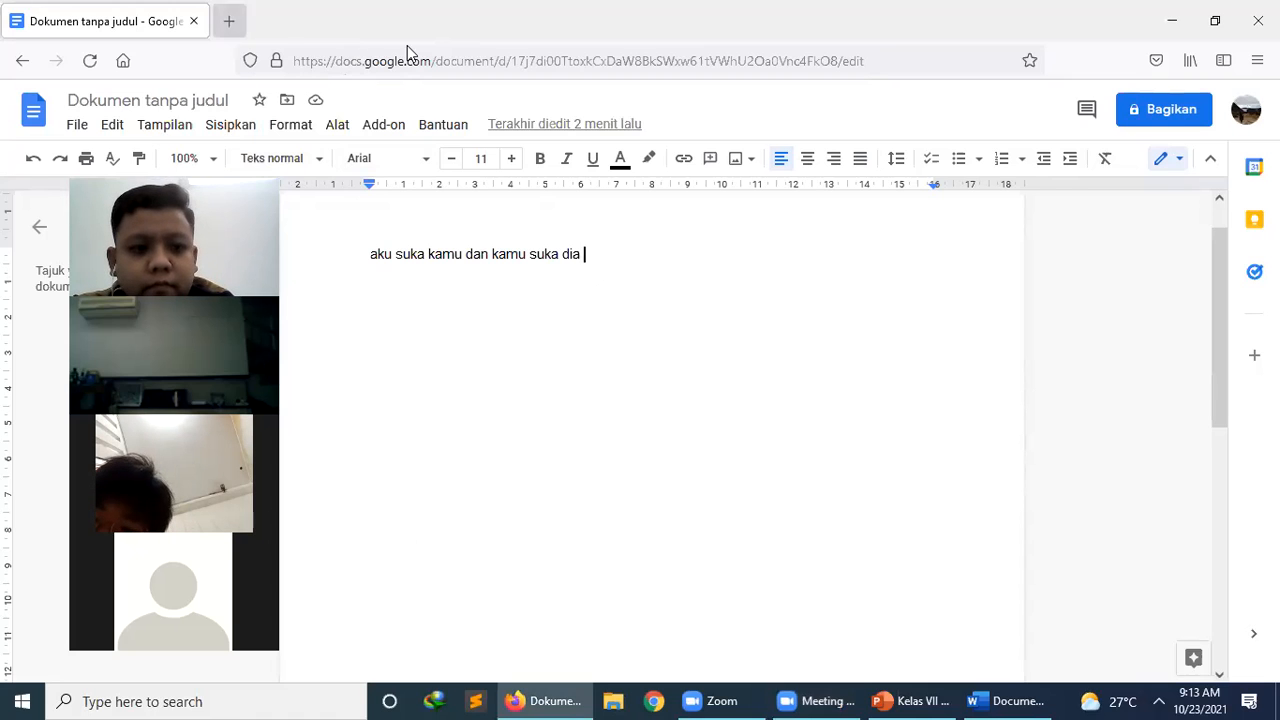
# - Open google.com in a new browser tab
pyautogui.hotkey('ctrl', 't')
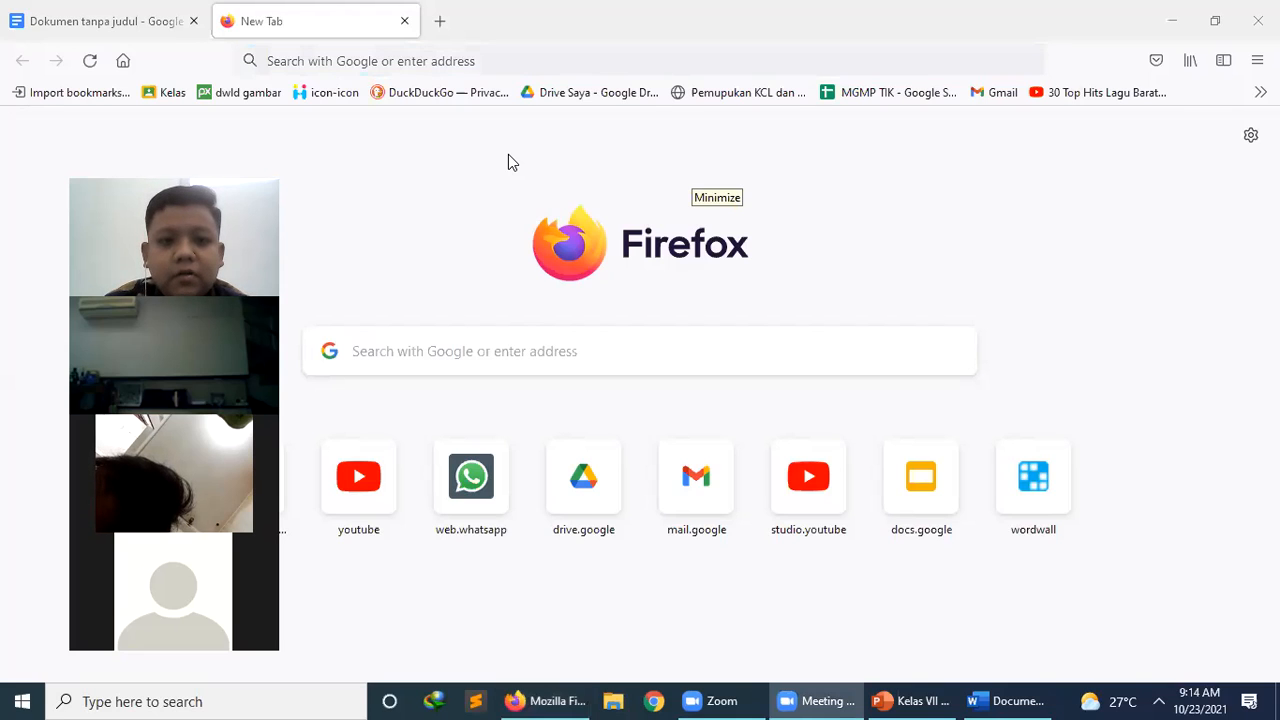
pyautogui.click(630, 63)
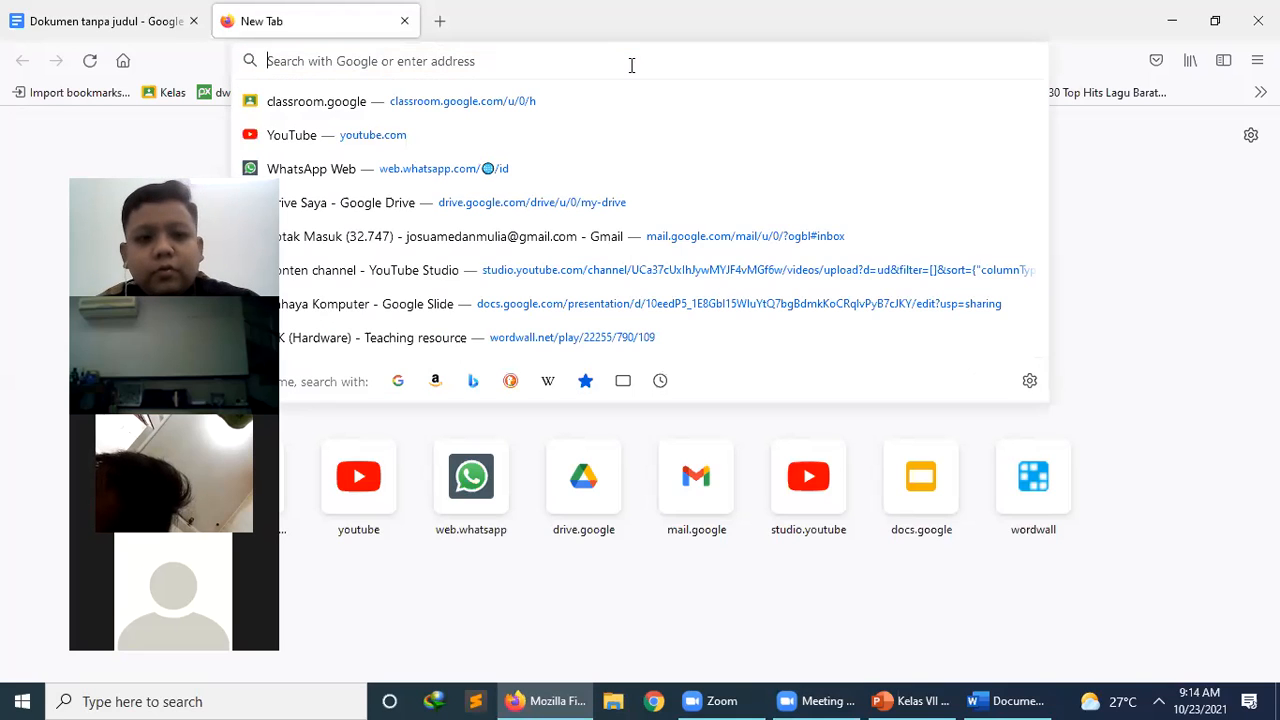
pyautogui.write('google.com')
pyautogui.press('Return')
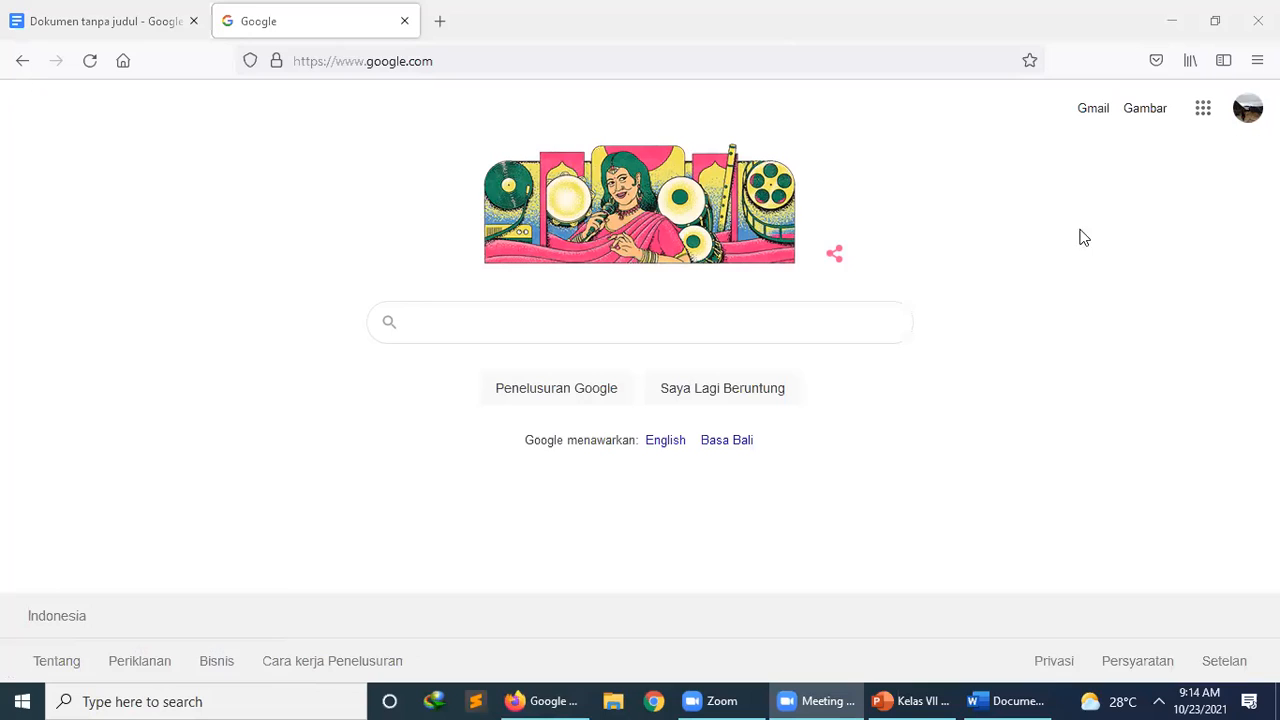
# - View the Google apps list down to the Dokumen entry and close the list
pyautogui.click(1204, 109)
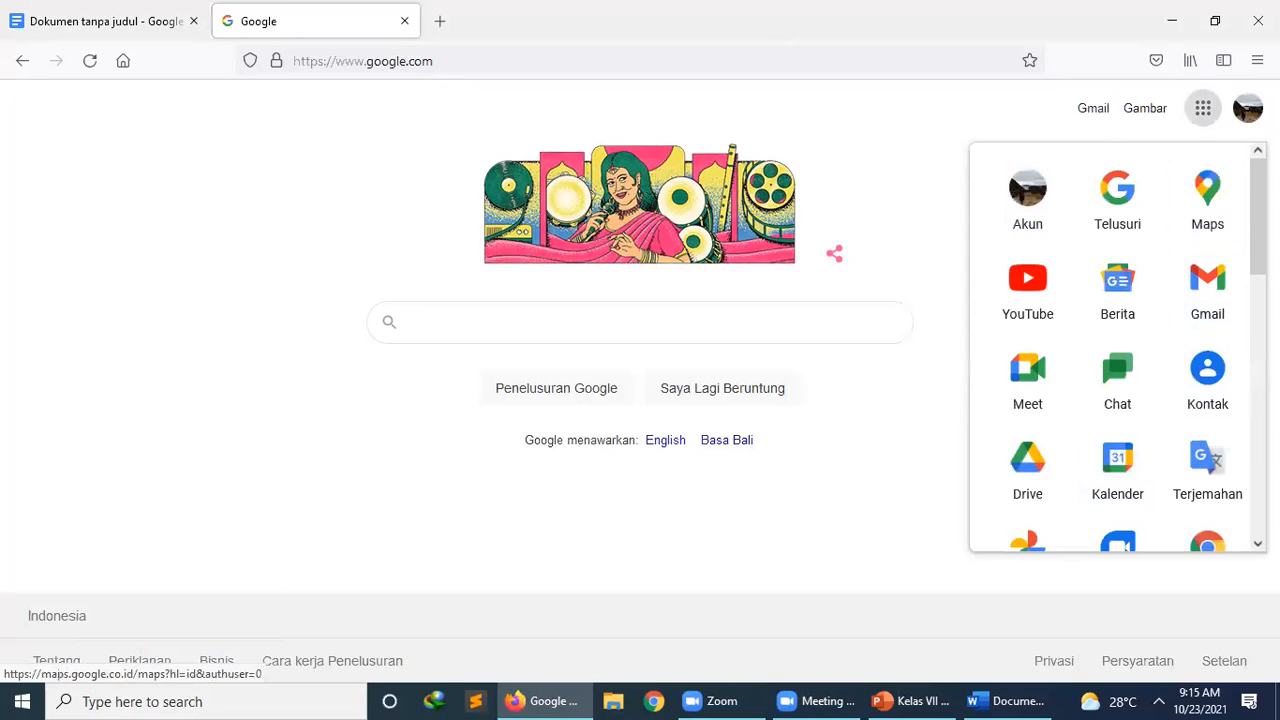
pyautogui.scroll(-5, 1245, 325)
pyautogui.scroll(-2, 1245, 330)
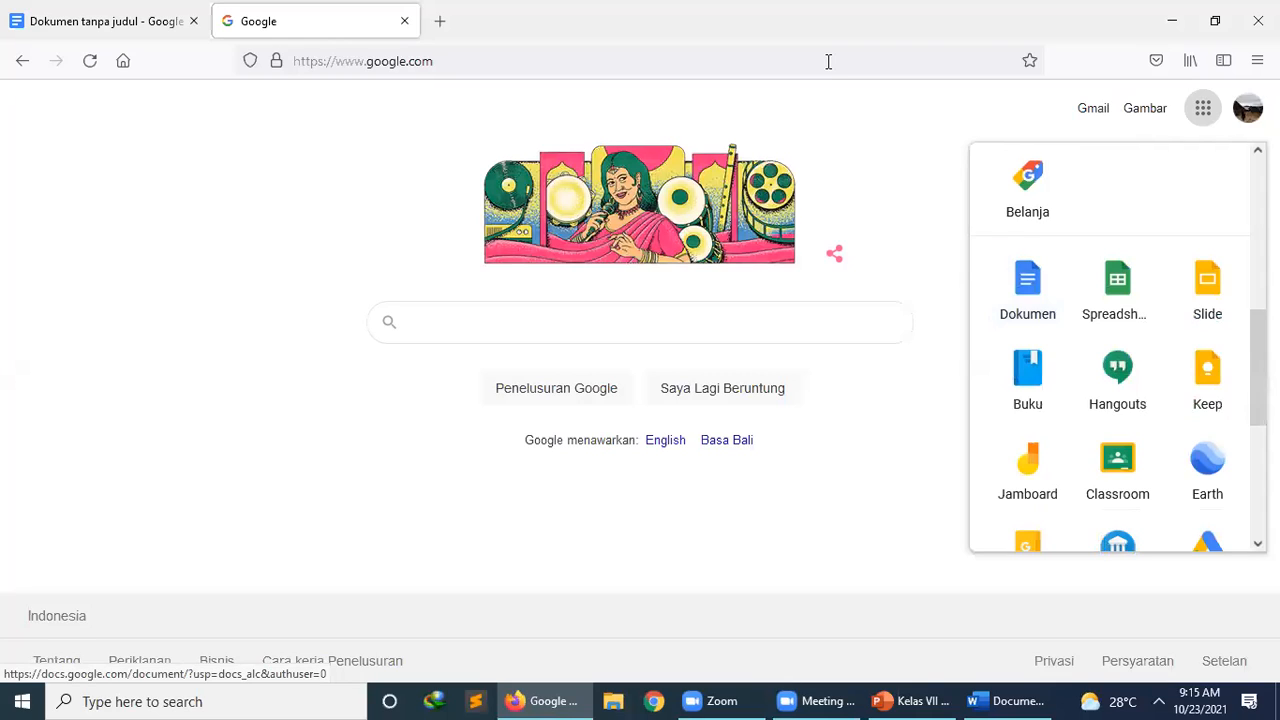
pyautogui.click(743, 65)
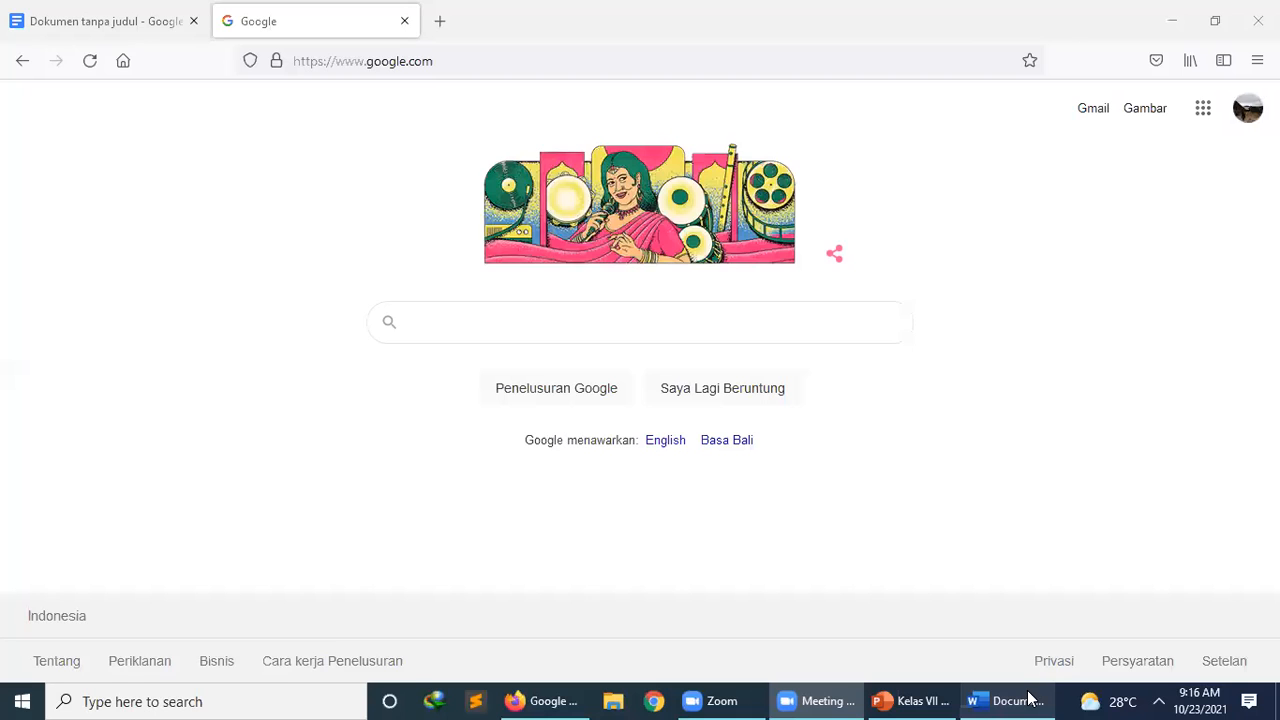
# - Switch to Word and delete all the sample text in the document
pyautogui.click(1030, 700)
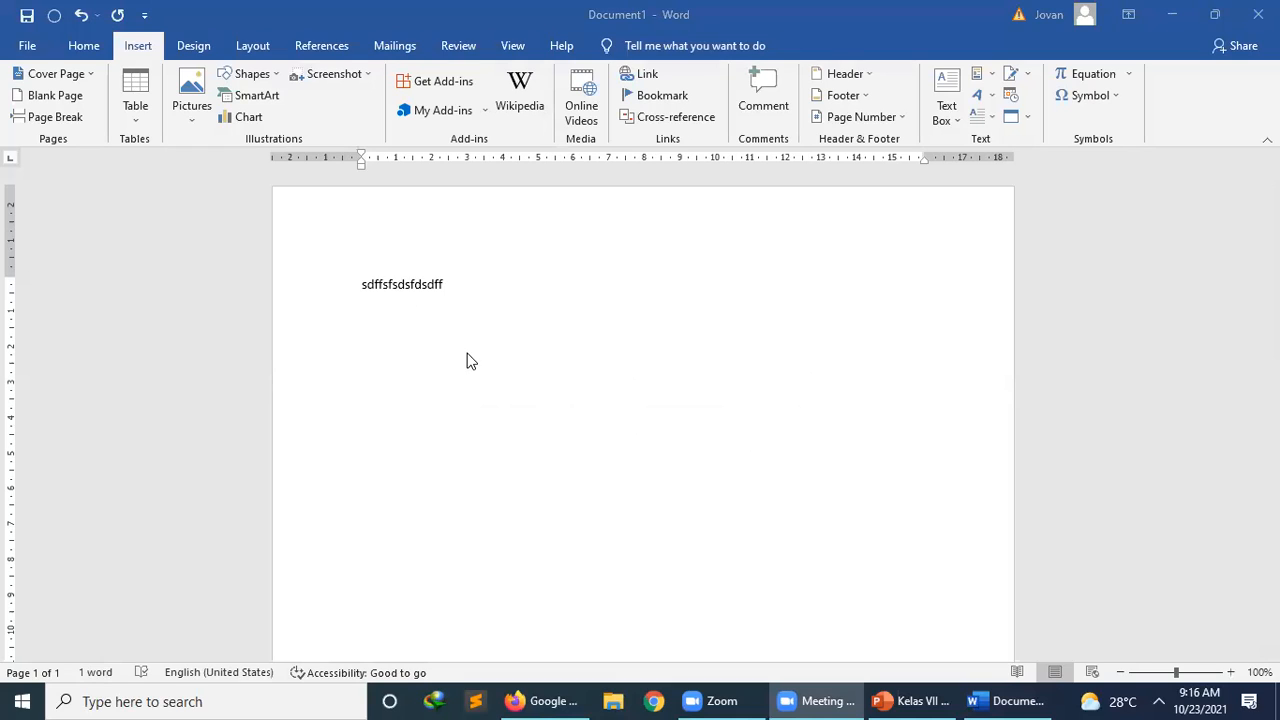
pyautogui.click(497, 288)
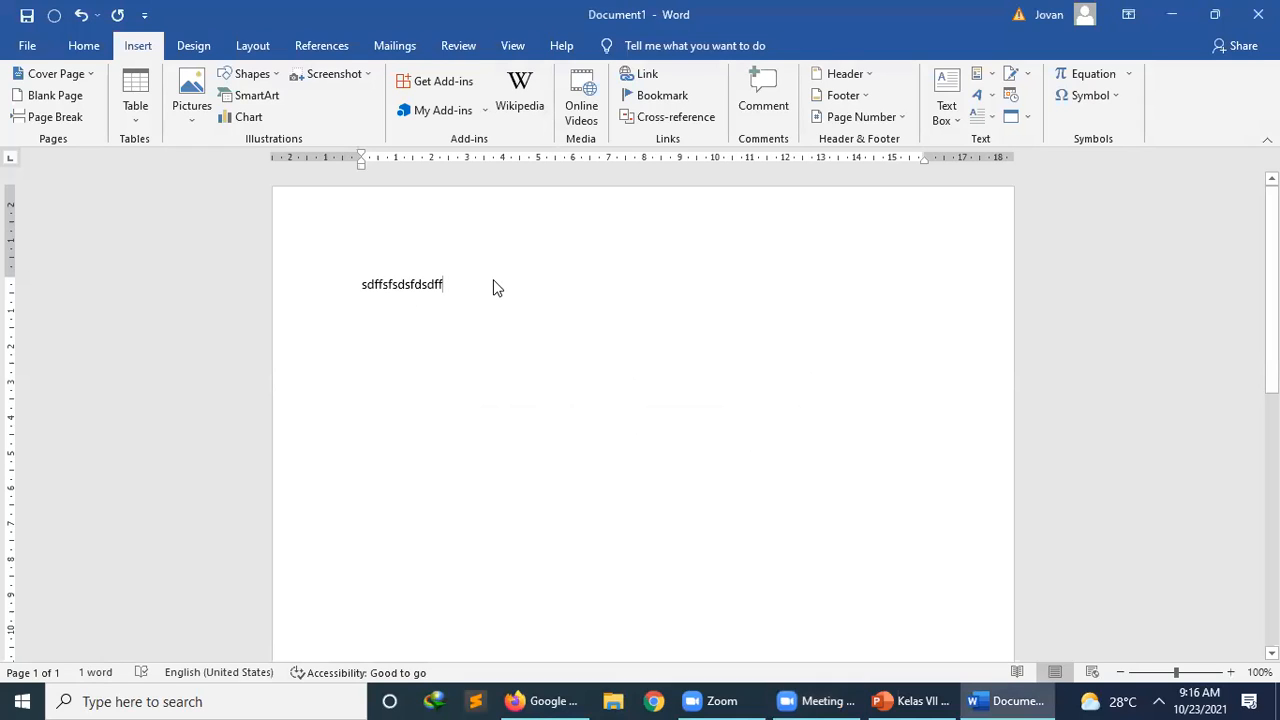
pyautogui.hotkey('ctrl', 'a')
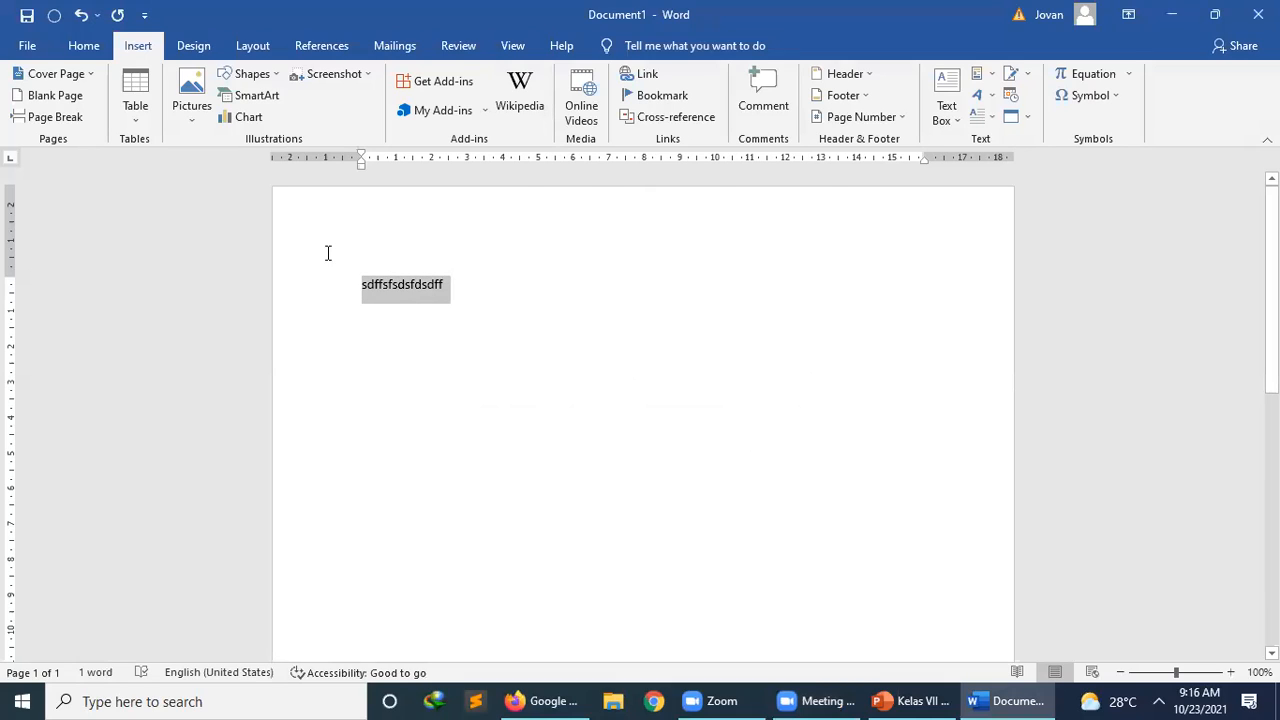
pyautogui.press('BackSpace')
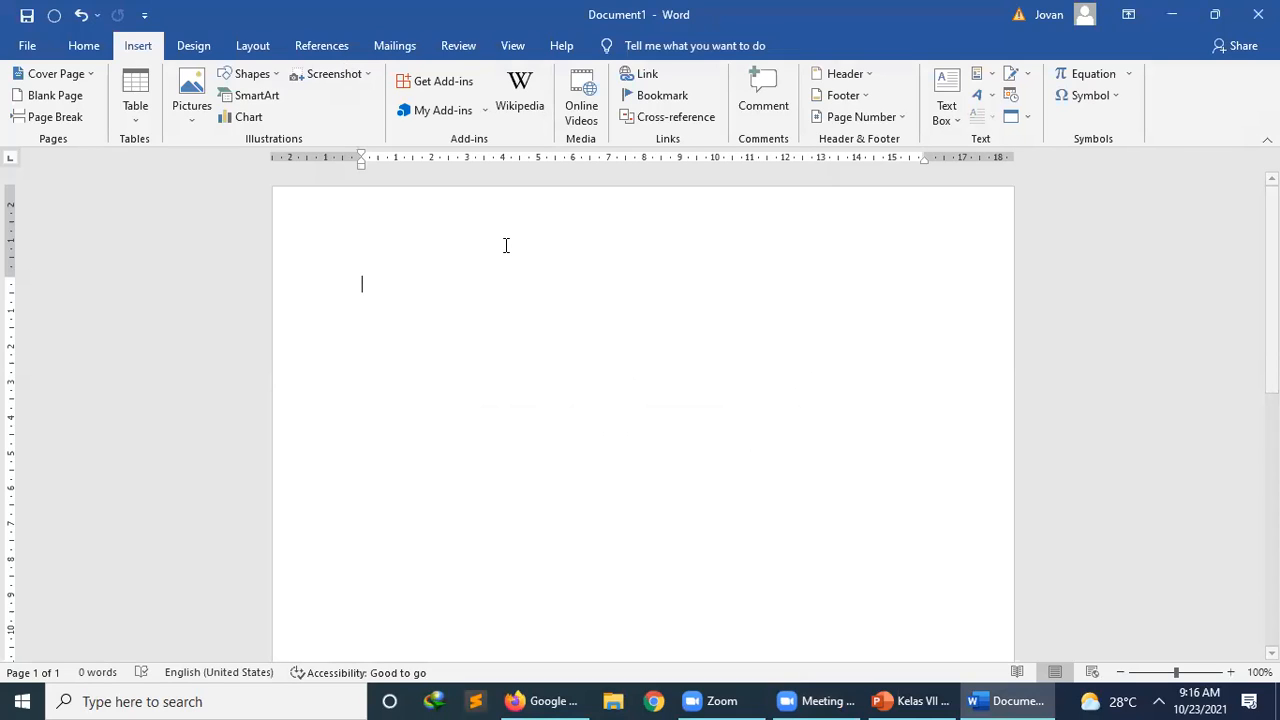
# - Display Word's Home formatting commands and page the meeting video strip to other participants
pyautogui.click(92, 57)
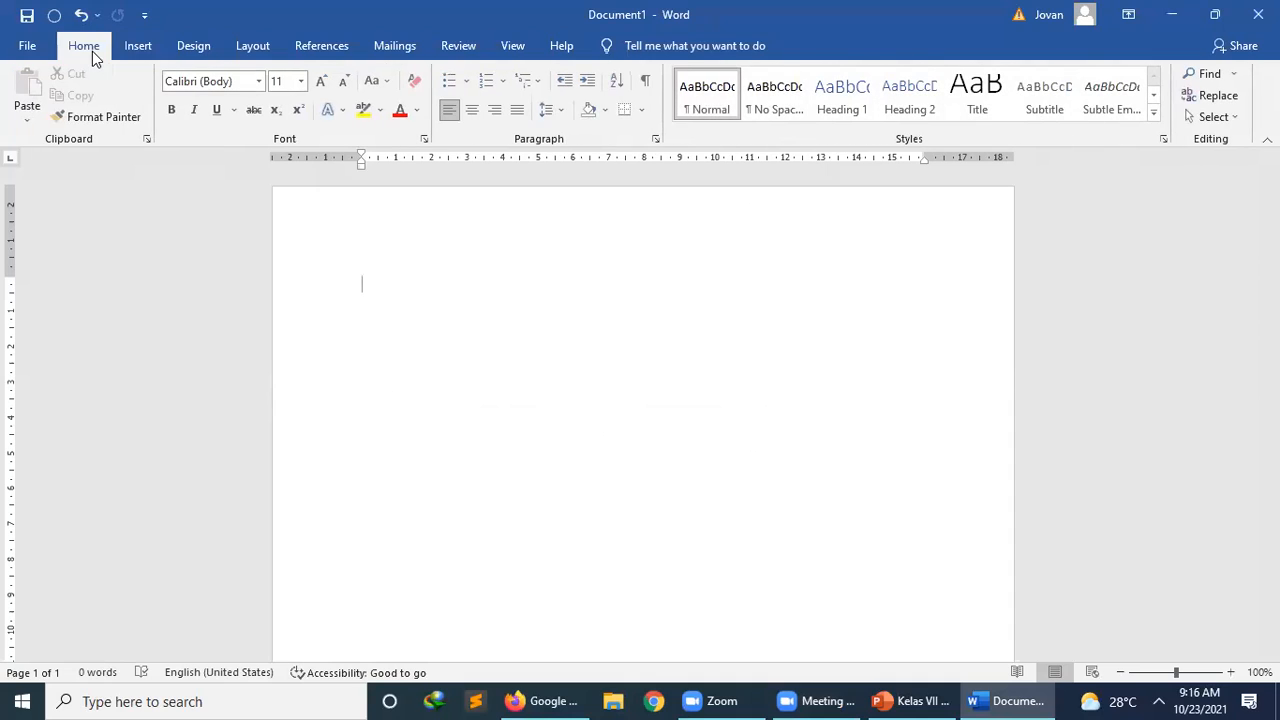
pyautogui.click(160, 8)
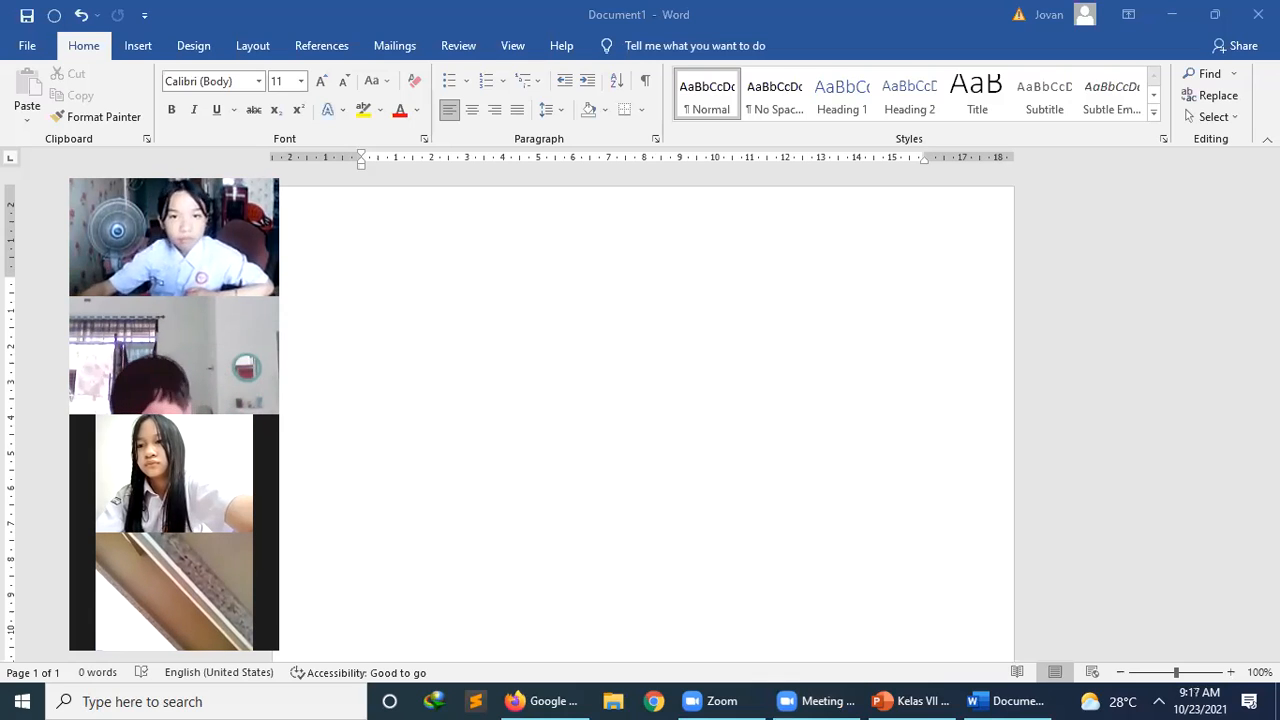
pyautogui.click(174, 640)
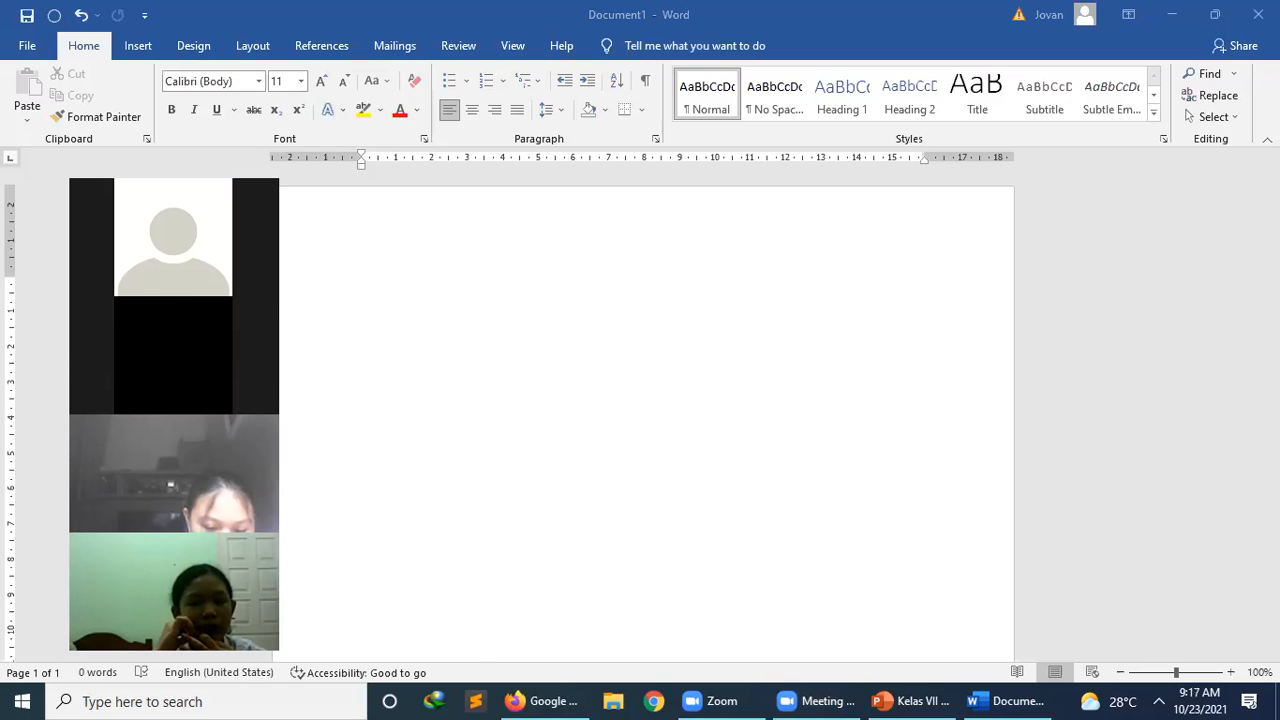
# - Switch to the Google home page in Firefox, open Dokumen from the Google apps list, and return to the untitled document
pyautogui.click(548, 701)
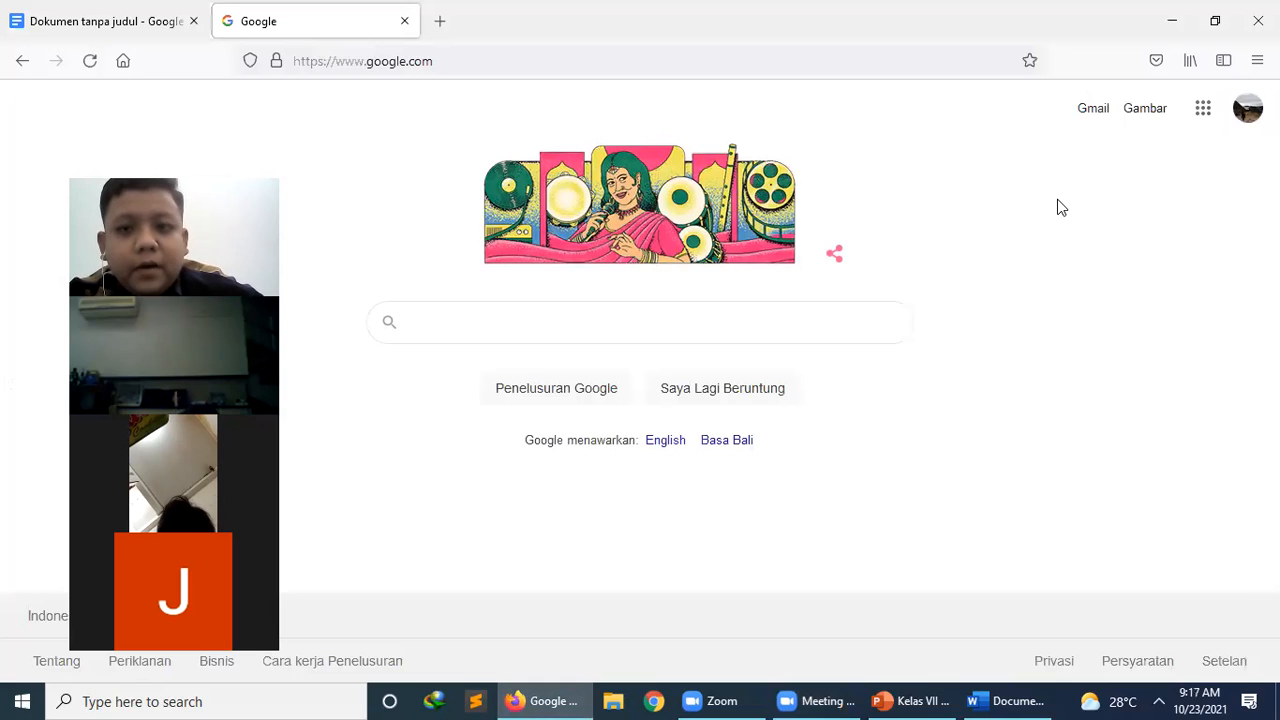
pyautogui.click(1203, 108)
pyautogui.scroll(-3, 1117, 340)
pyautogui.scroll(-2, 1211, 382)
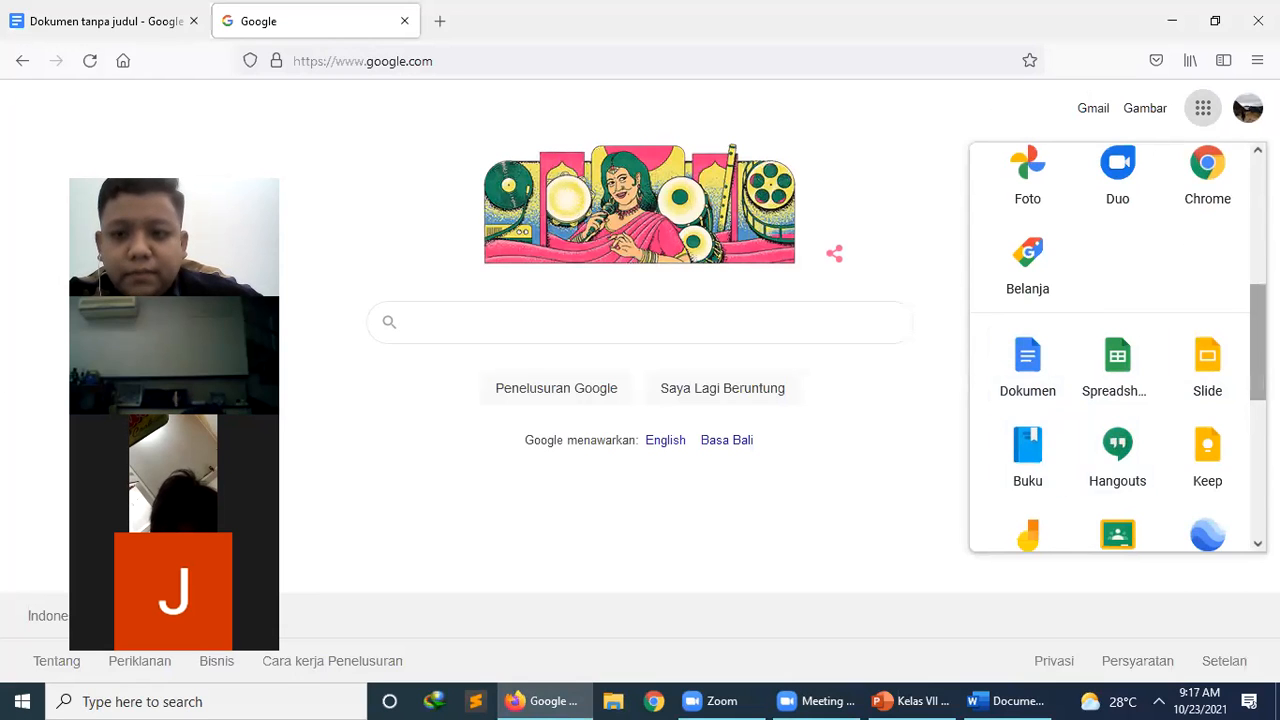
pyautogui.moveTo(1258, 340); pyautogui.dragTo(1245, 170)
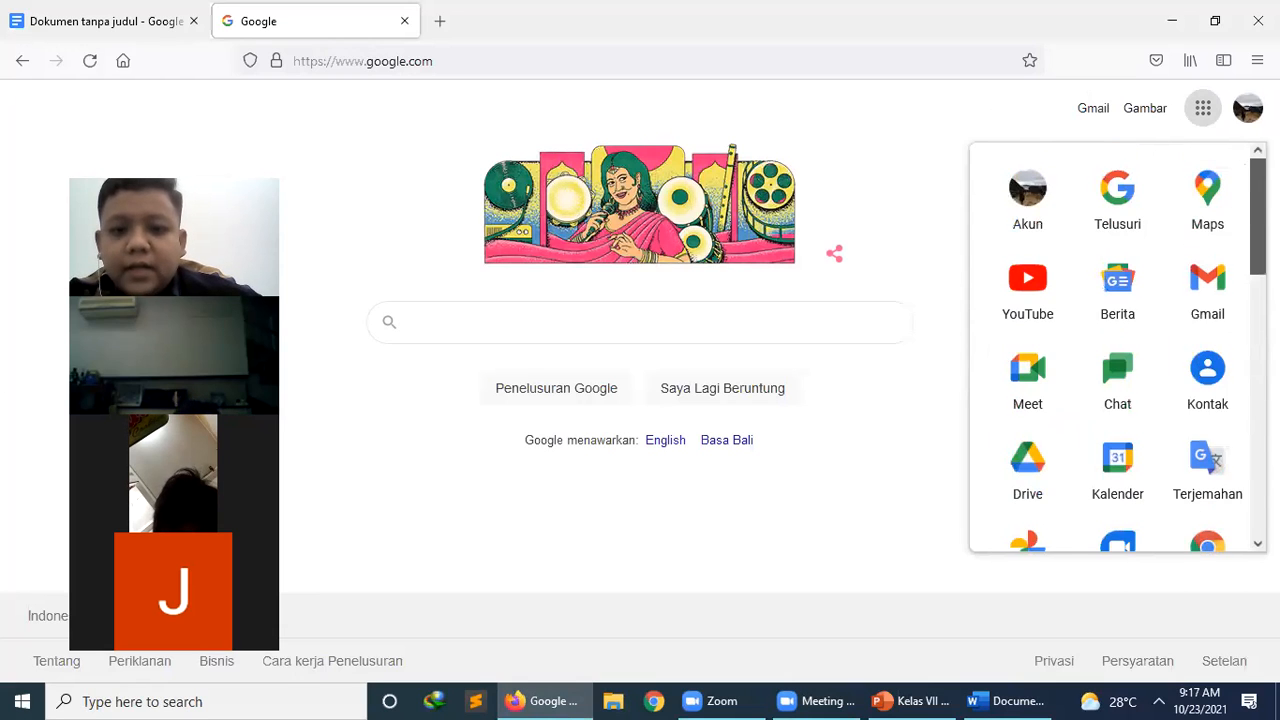
pyautogui.scroll(-5, 1117, 350)
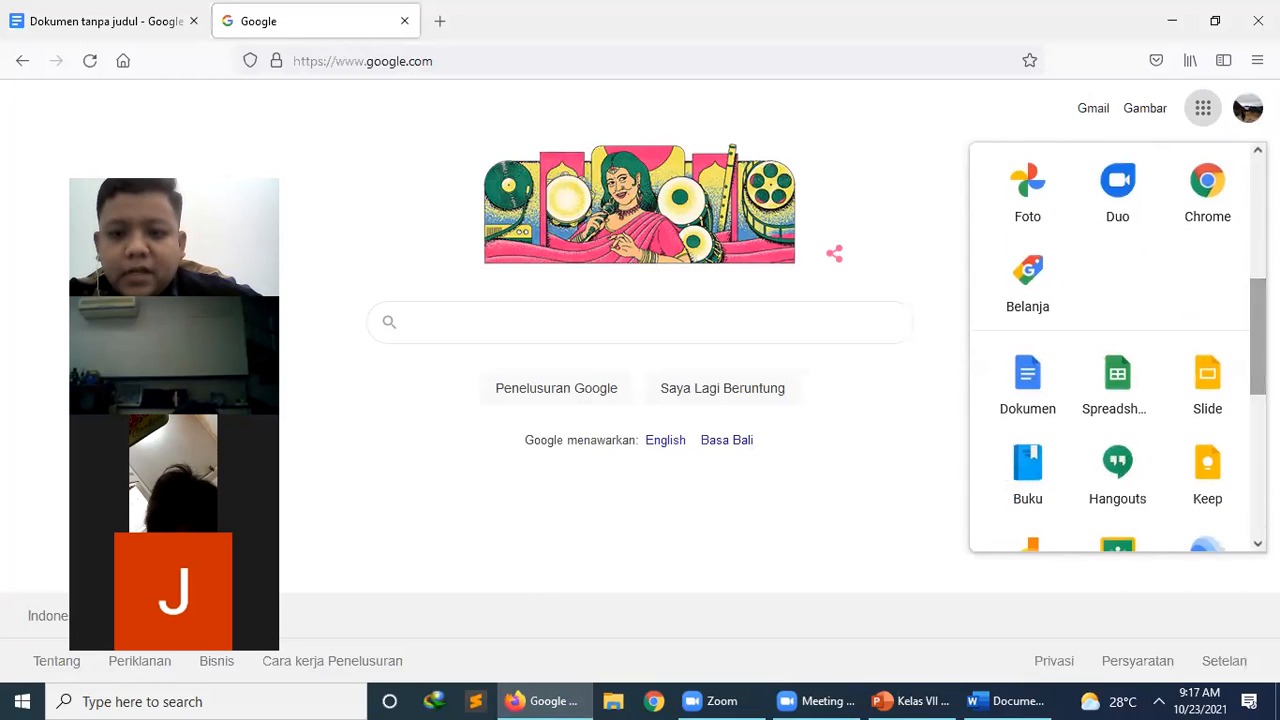
pyautogui.click(1043, 391)
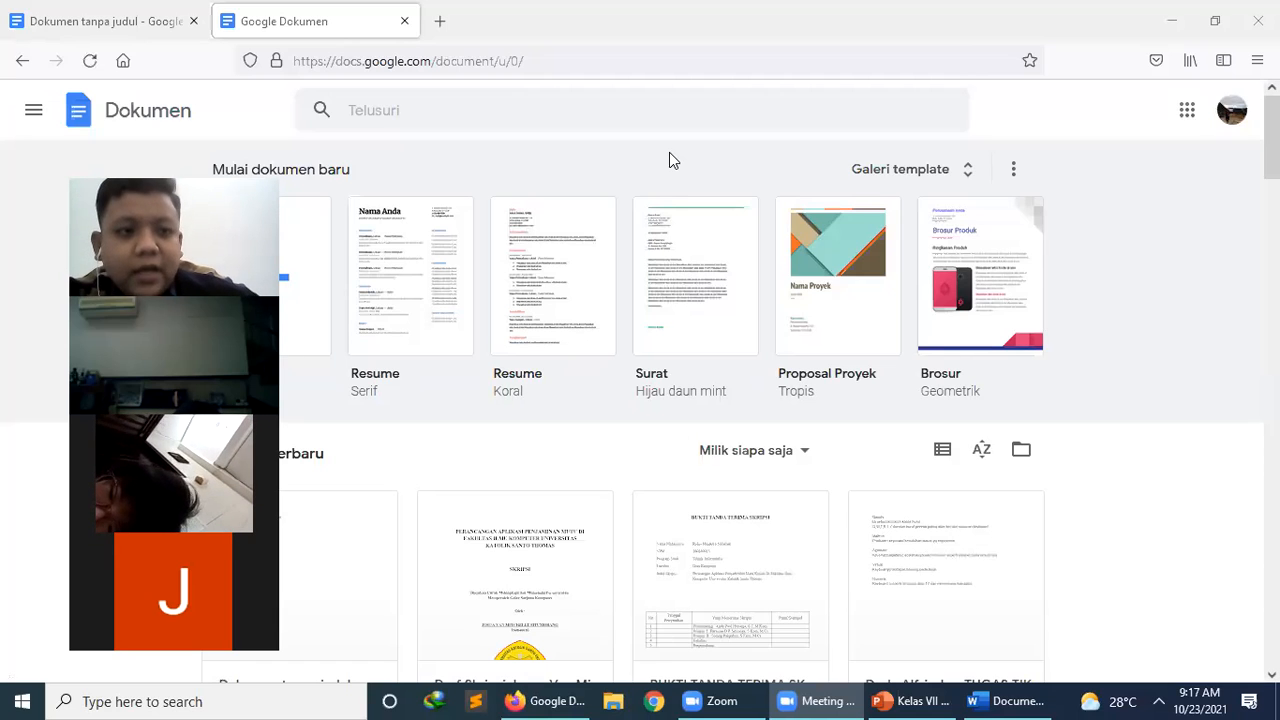
pyautogui.click(146, 14)
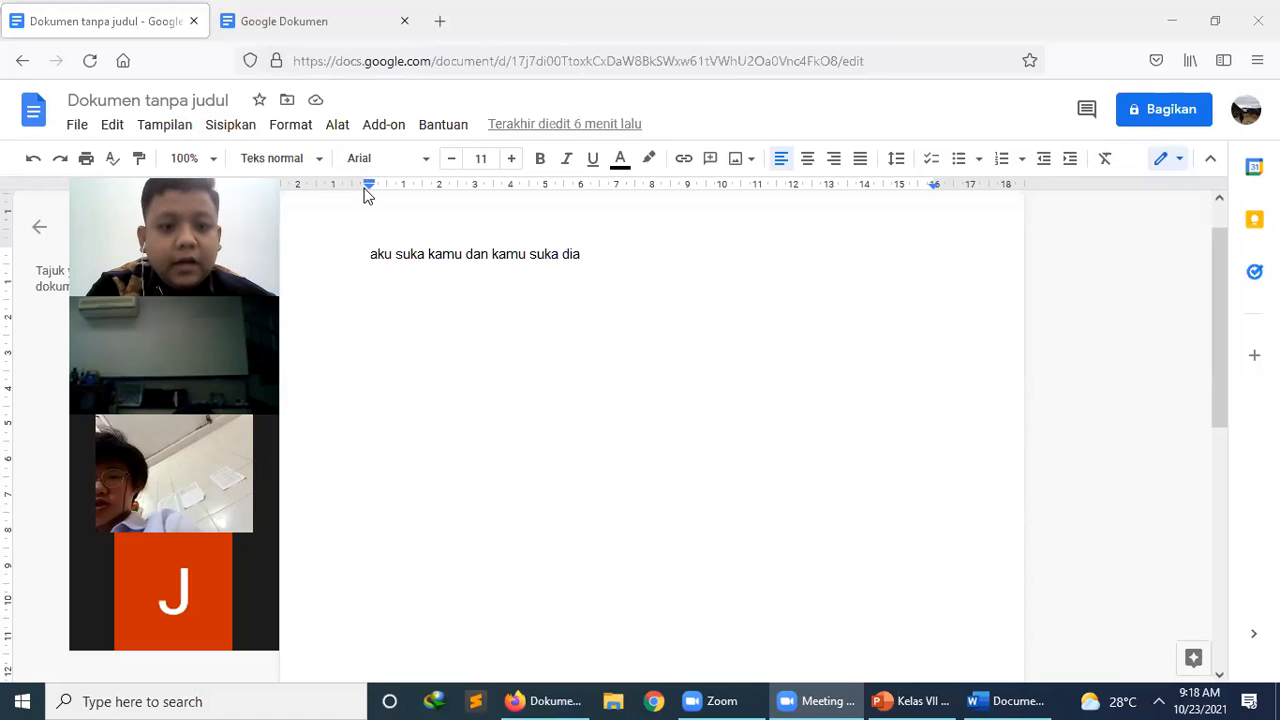
# - Move the meeting video strip aside, switch to the Kelas VII TIK presentation in PowerPoint, and display slide 4 about Google Docs
pyautogui.moveTo(900, 698)
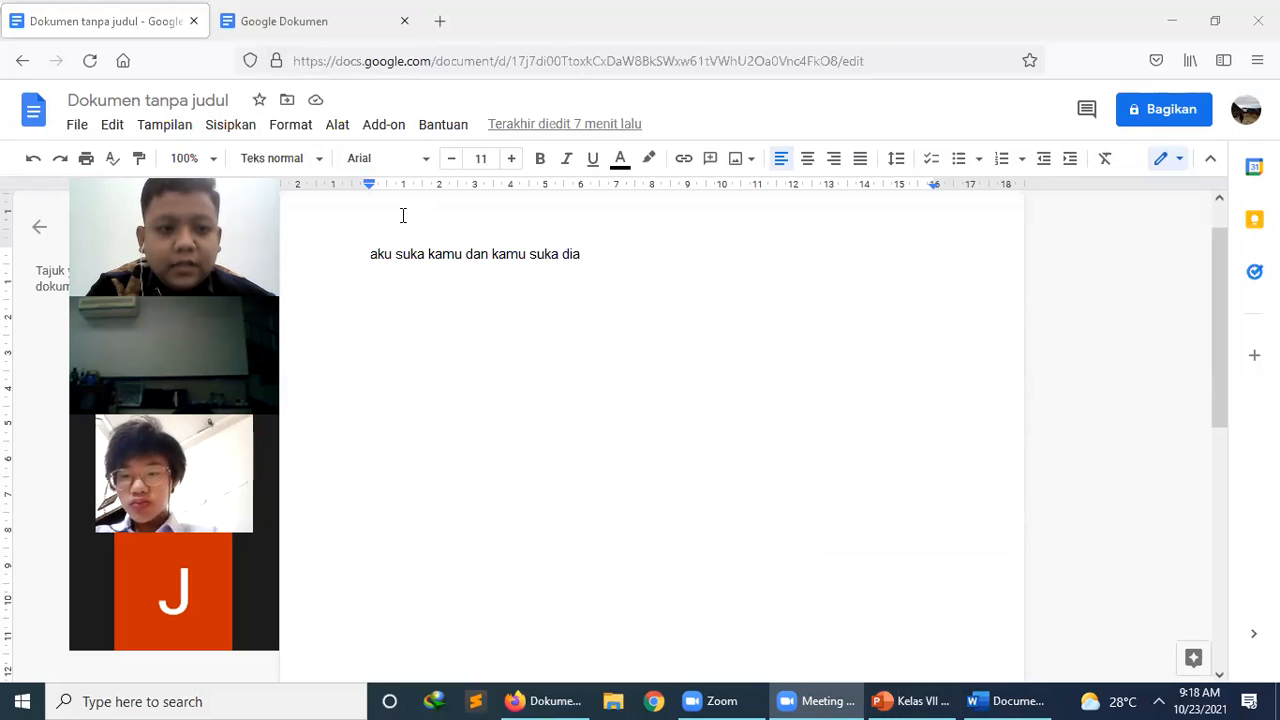
pyautogui.moveTo(828, 560); pyautogui.dragTo(397, 240)
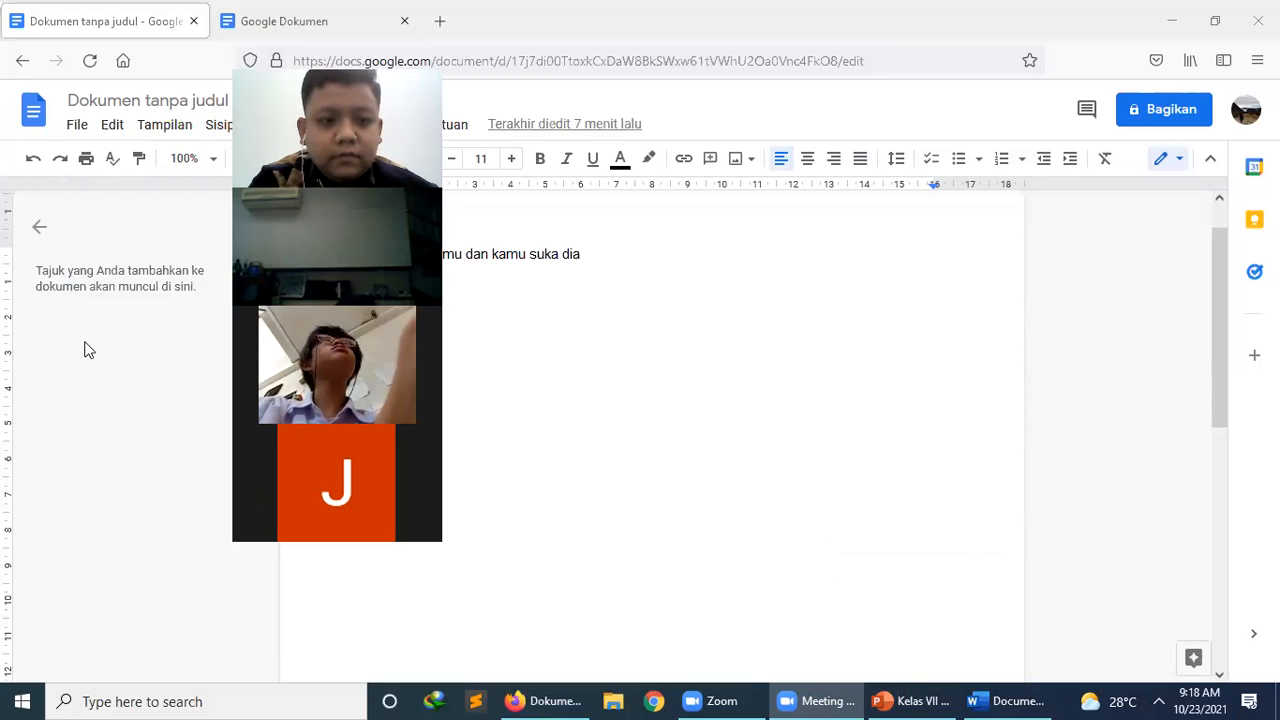
pyautogui.hotkey('alt', 'Tab')
pyautogui.click(75, 266)
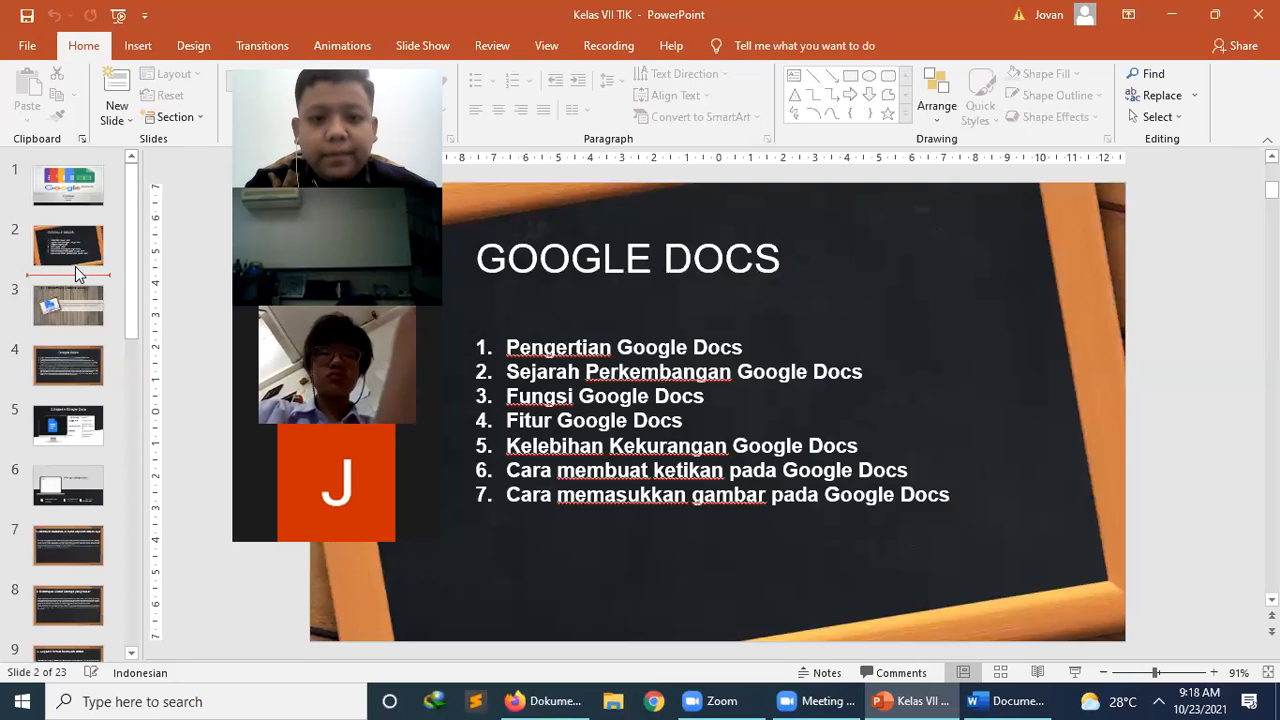
pyautogui.press('Down')
pyautogui.press('Down')
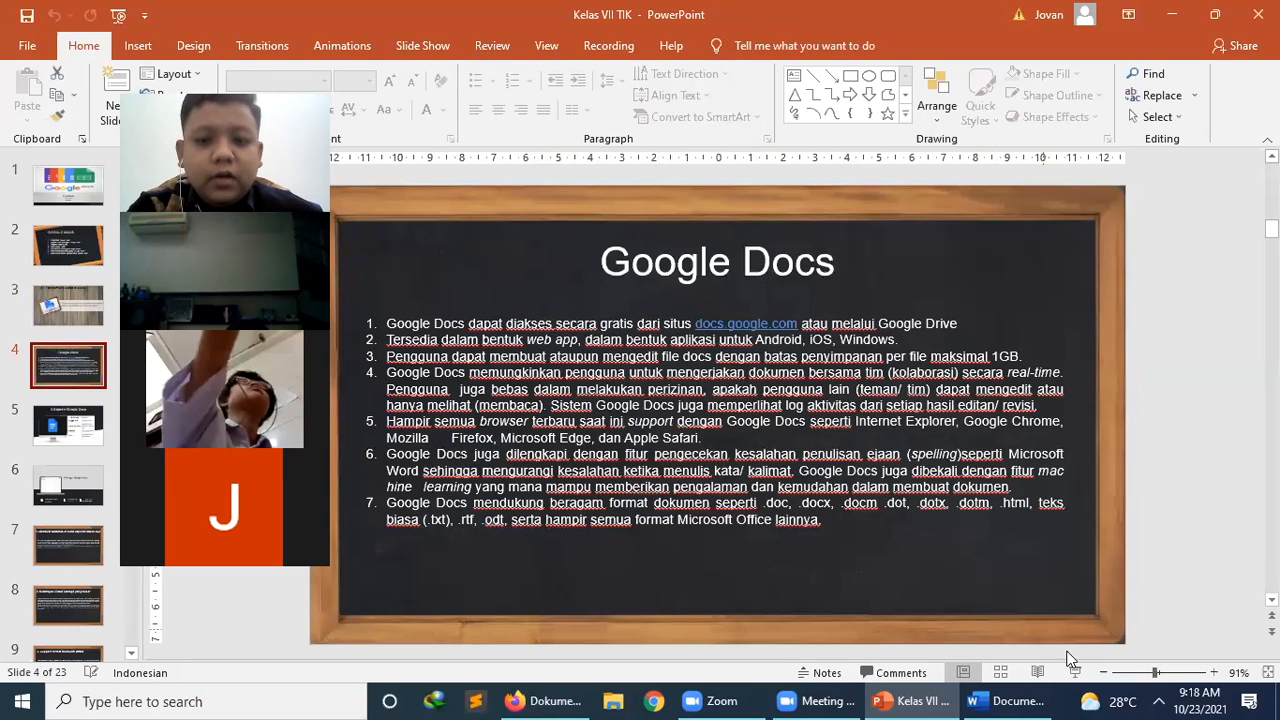
pyautogui.keyDown('ctrl'); pyautogui.click(775, 323); pyautogui.keyUp('ctrl')
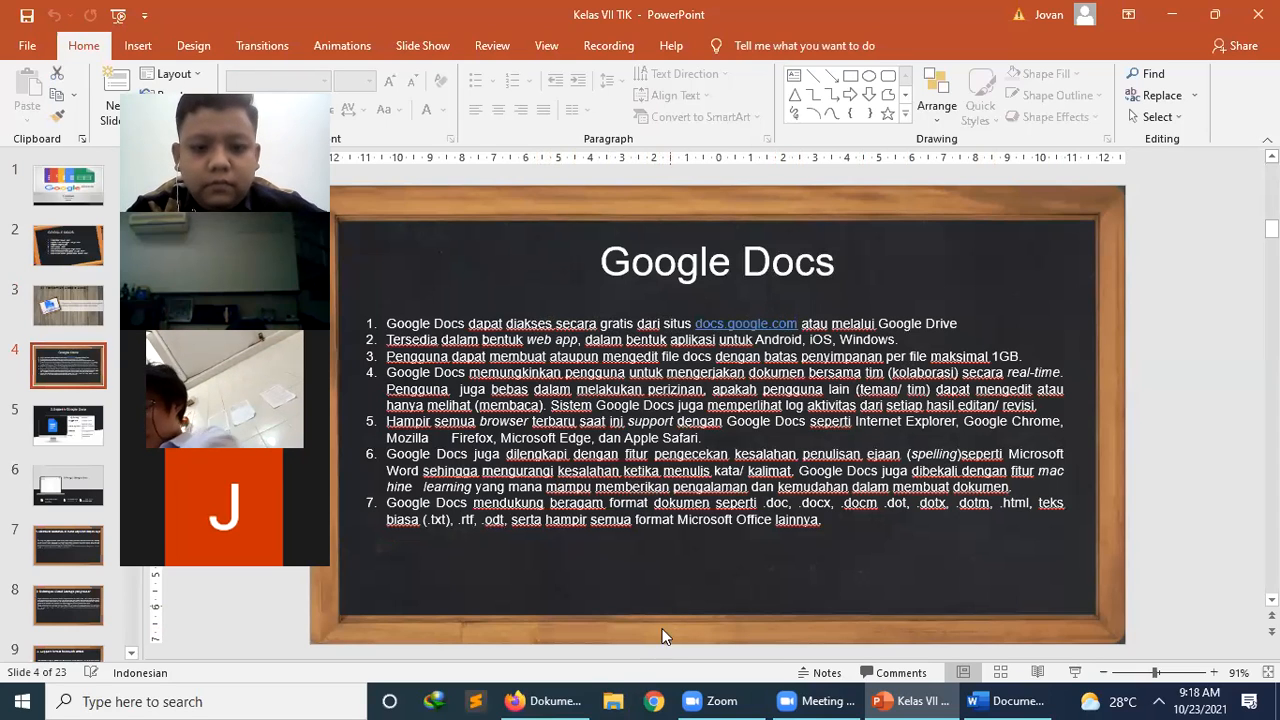
# - Switch to Firefox and open docs.google.com in a new tab
pyautogui.moveTo(566, 700)
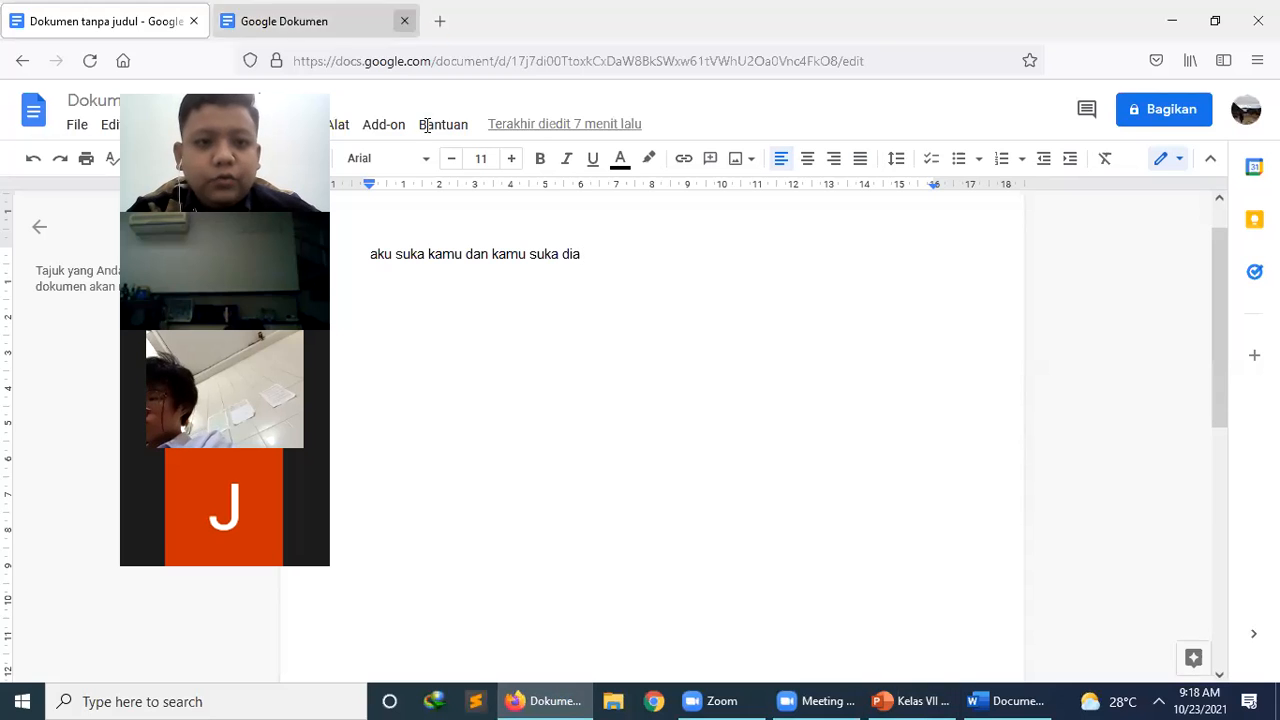
pyautogui.click(439, 21)
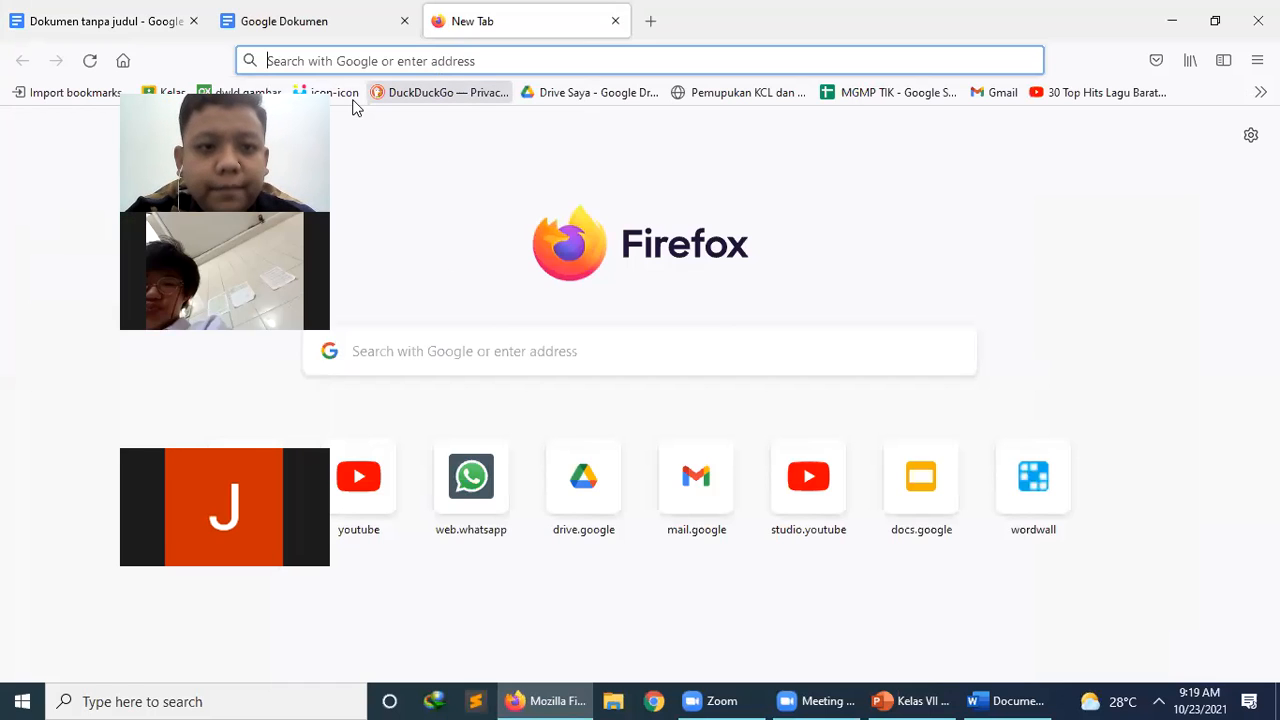
pyautogui.write('docs.google.com/')
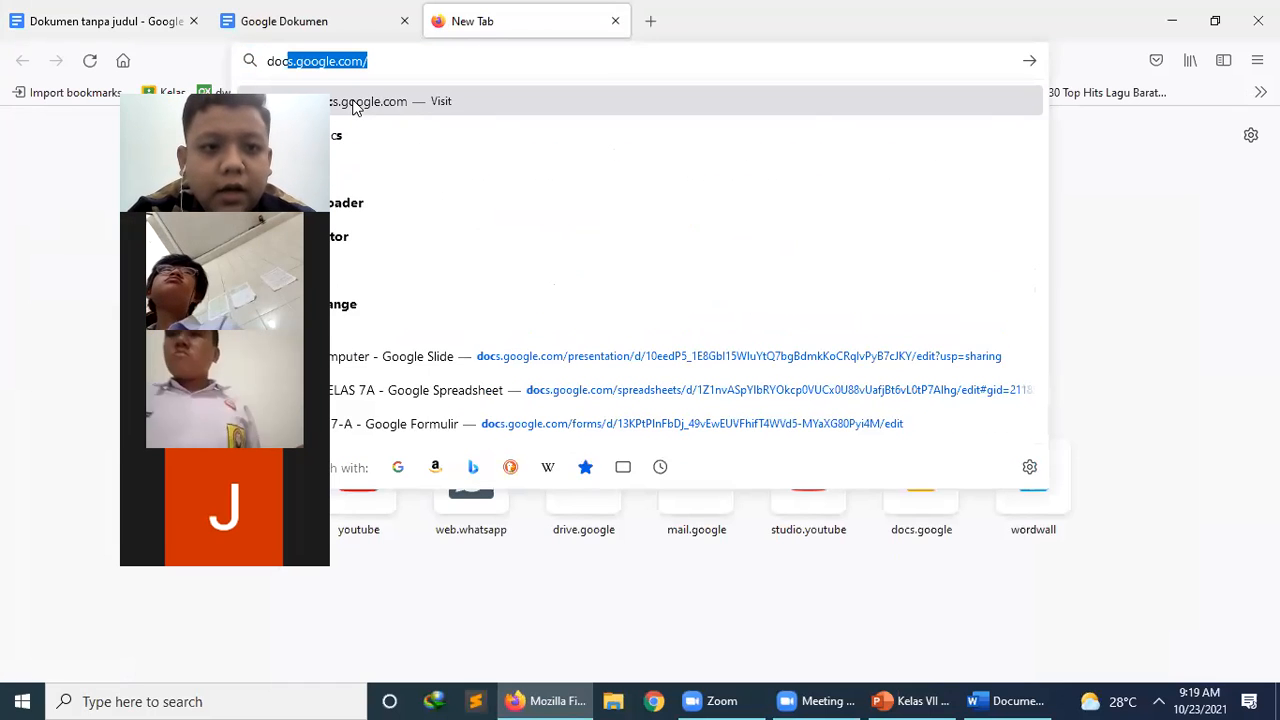
pyautogui.press('Return')
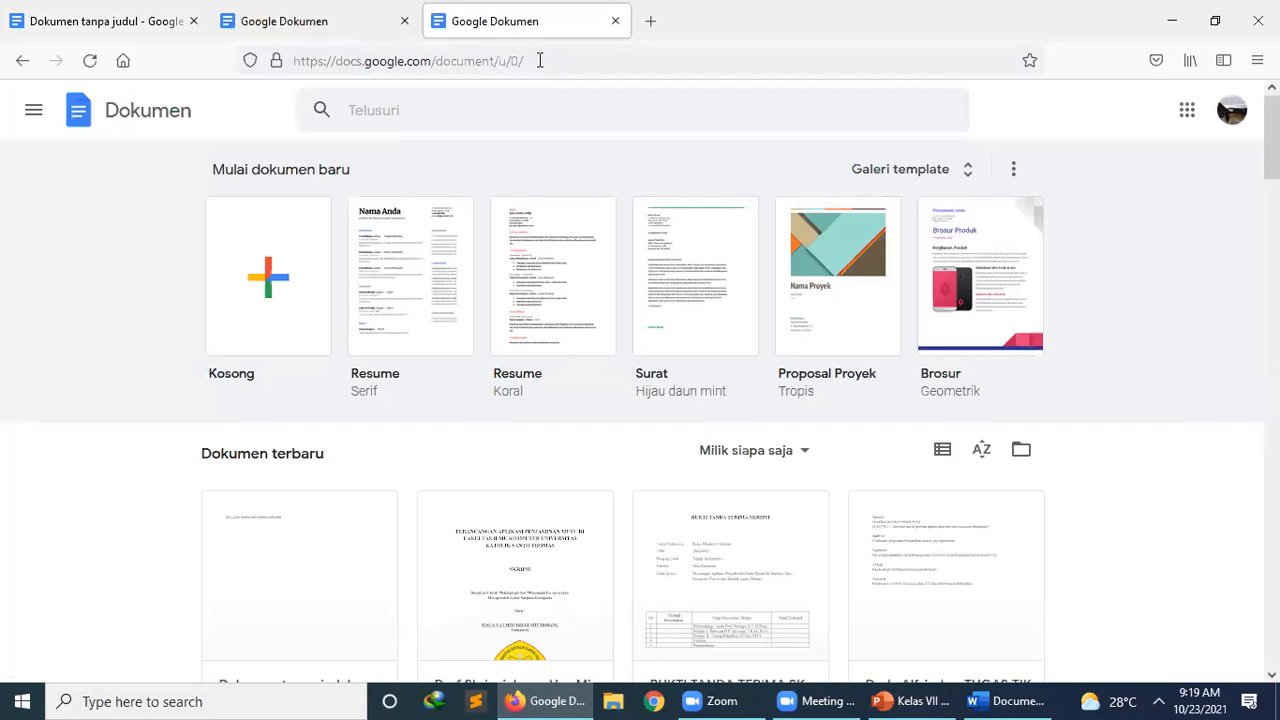
# - Highlight the web address of the Google Dokumen page twice, clearing the selection each time
pyautogui.moveTo(558, 65); pyautogui.dragTo(278, 61)
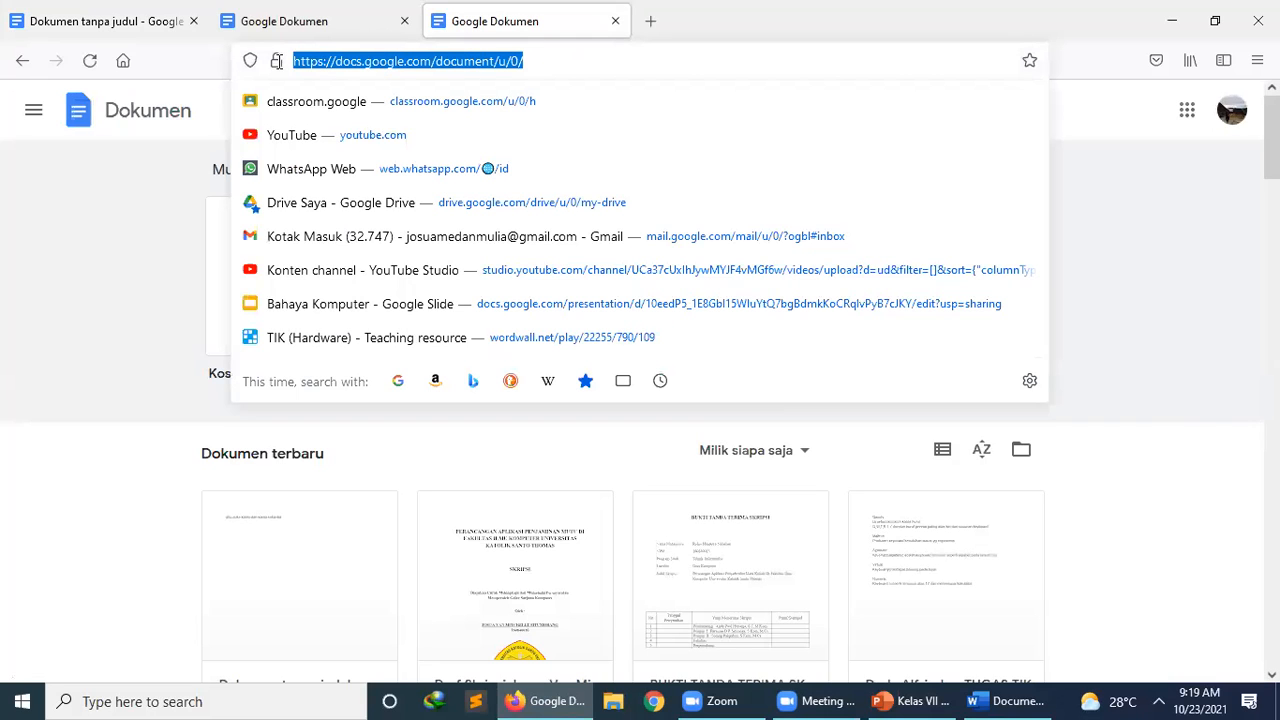
pyautogui.click(90, 371)
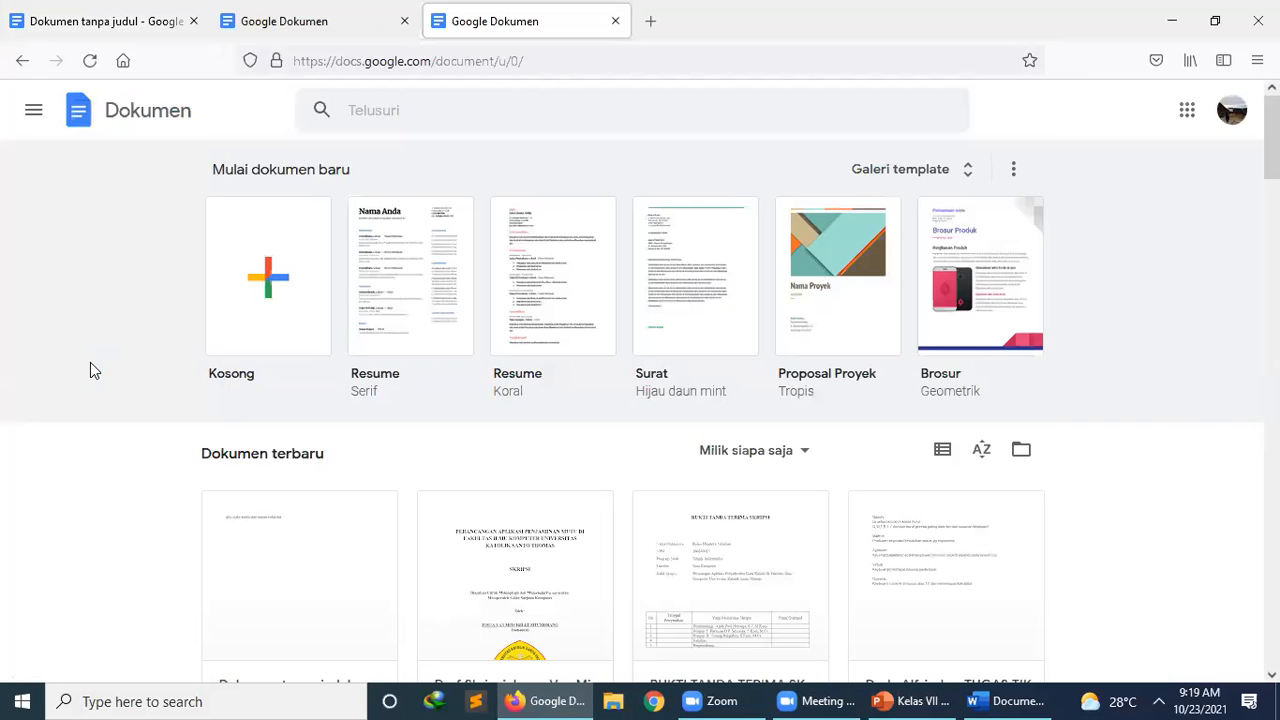
pyautogui.click(571, 57)
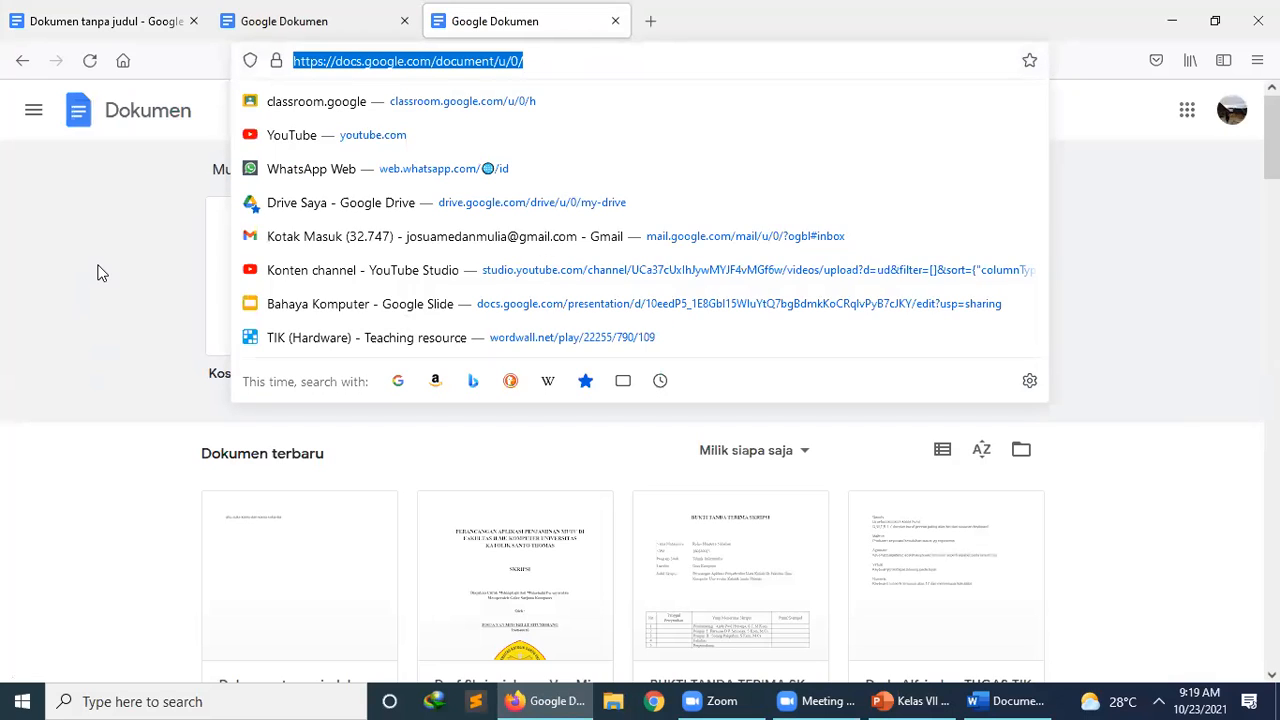
pyautogui.click(97, 273)
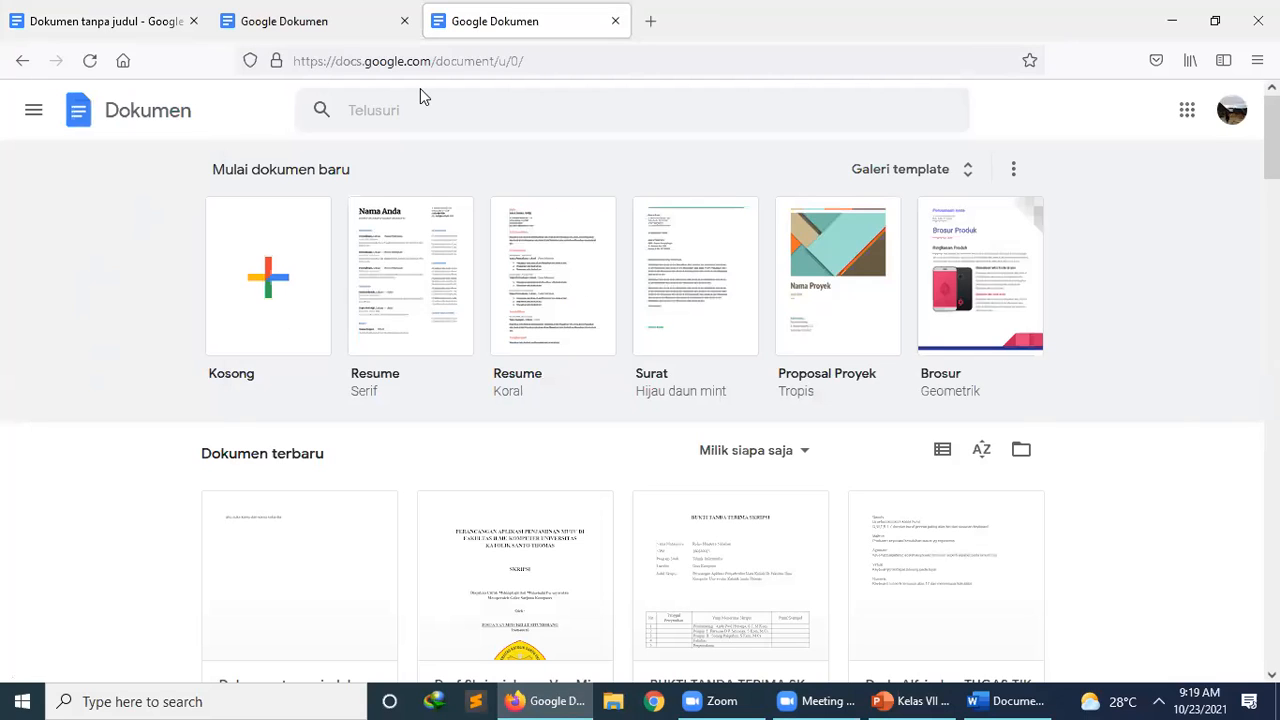
# - View the Google apps list down to the Dokumen entry, display the Chrome window, and return to Firefox
pyautogui.click(1188, 110)
pyautogui.scroll(-1, 1107, 340)
pyautogui.scroll(-3, 1226, 291)
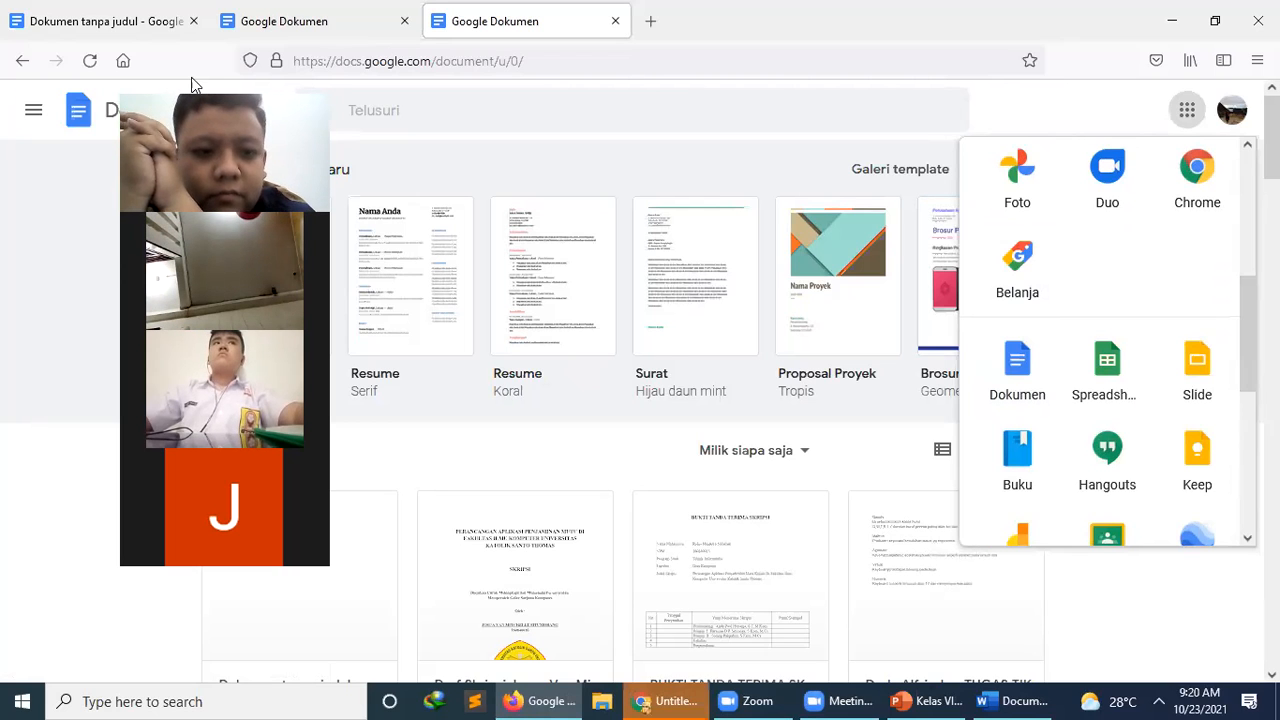
pyautogui.click(662, 700)
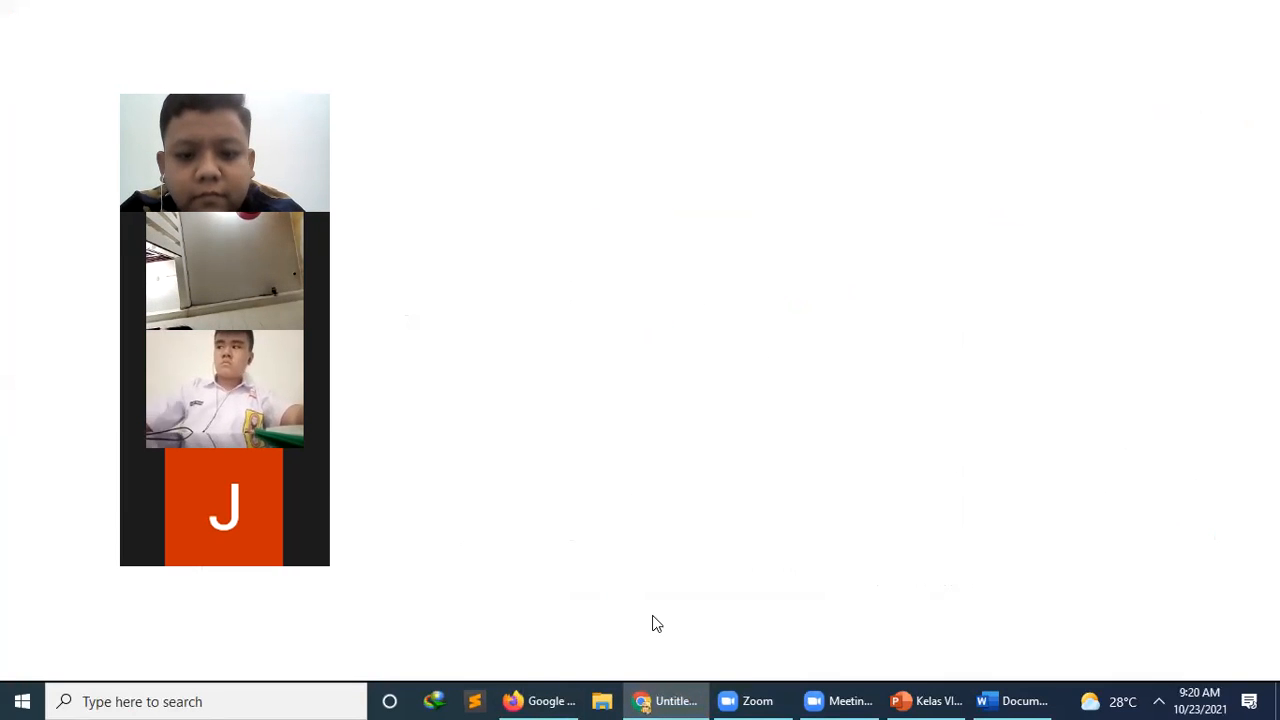
pyautogui.click(549, 699)
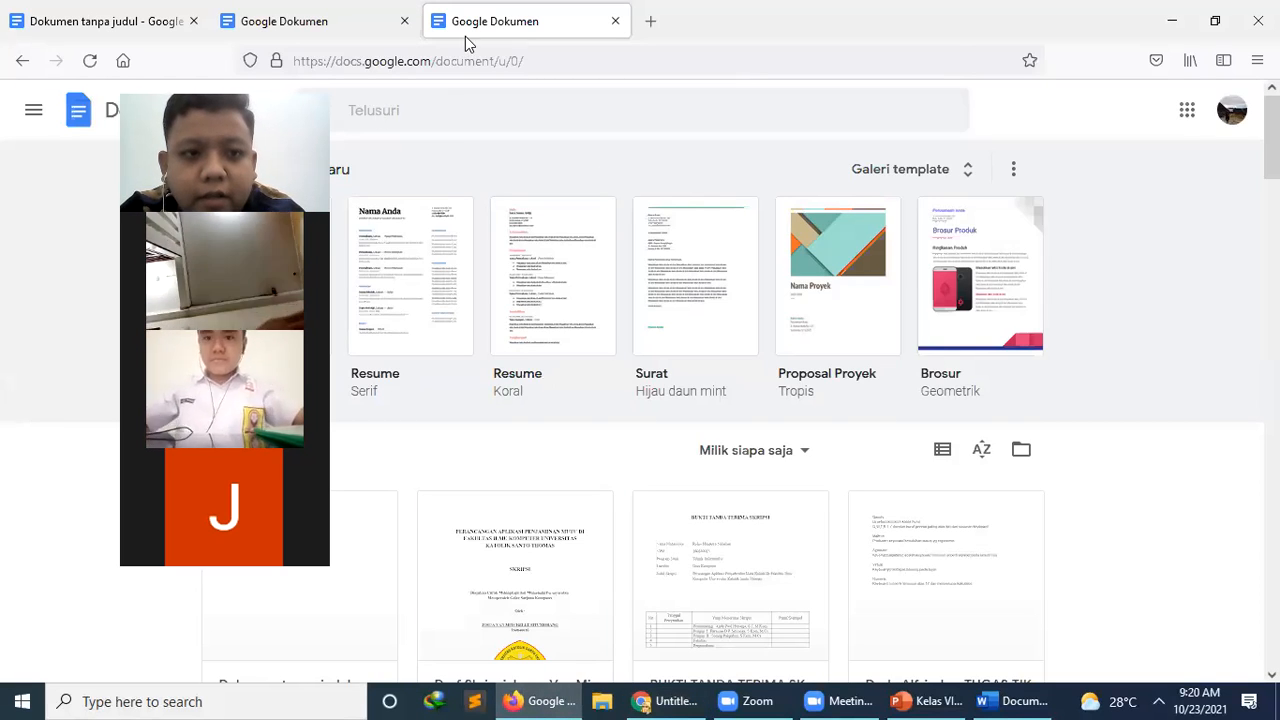
# - Show the untitled document and both open Google Dokumen pages one after another
pyautogui.click(106, 21)
pyautogui.click(300, 21)
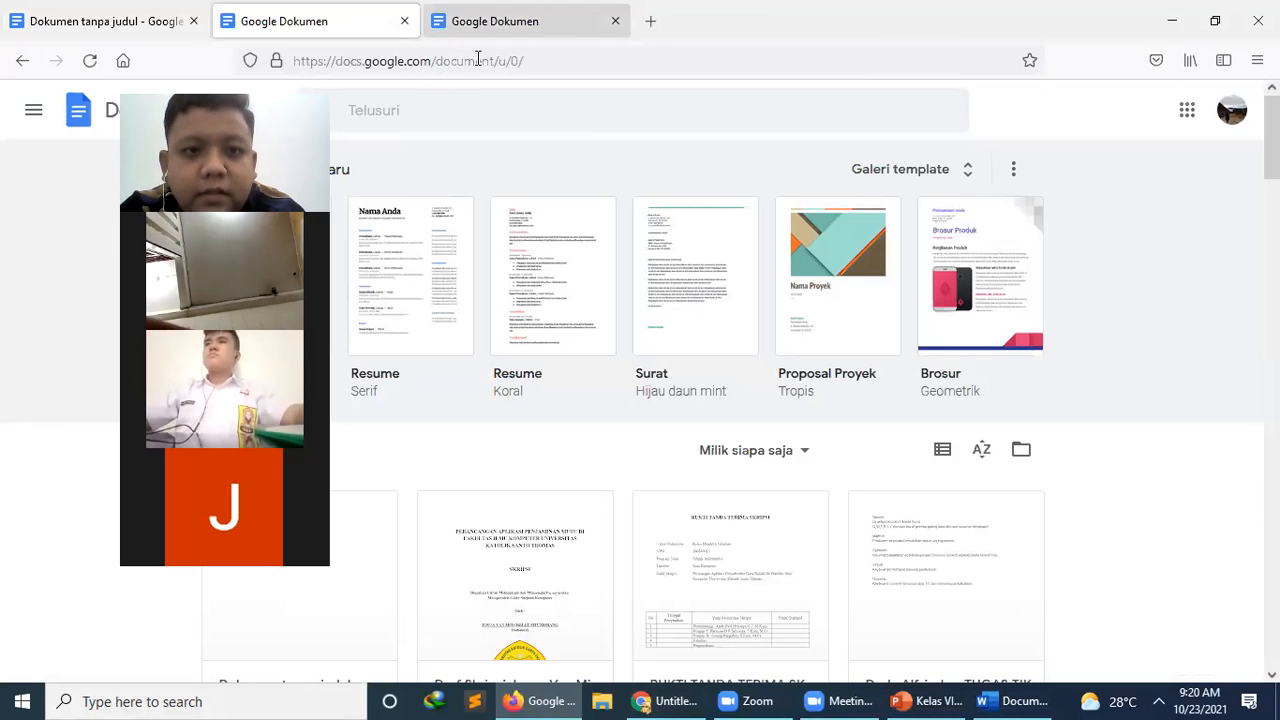
pyautogui.click(488, 22)
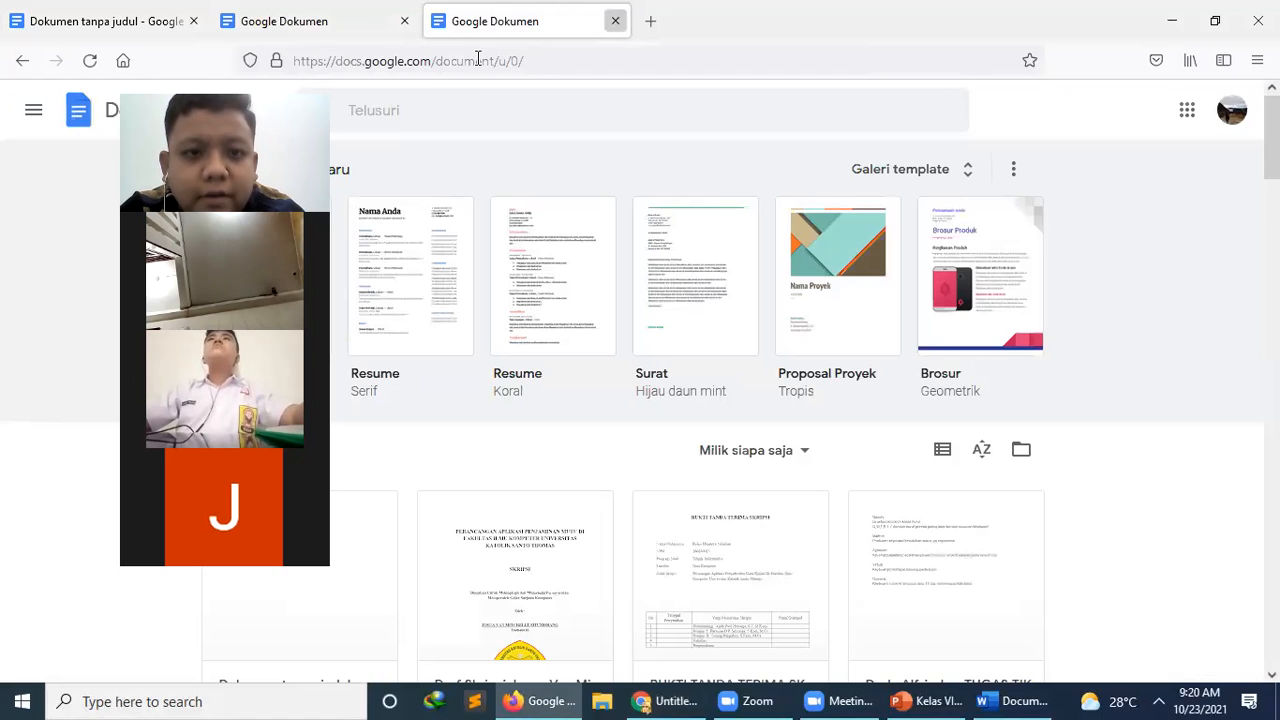
# - Close the last Google Dokumen page and search Google for "google docs" in a new tab
pyautogui.click(615, 21)
pyautogui.click(439, 21)
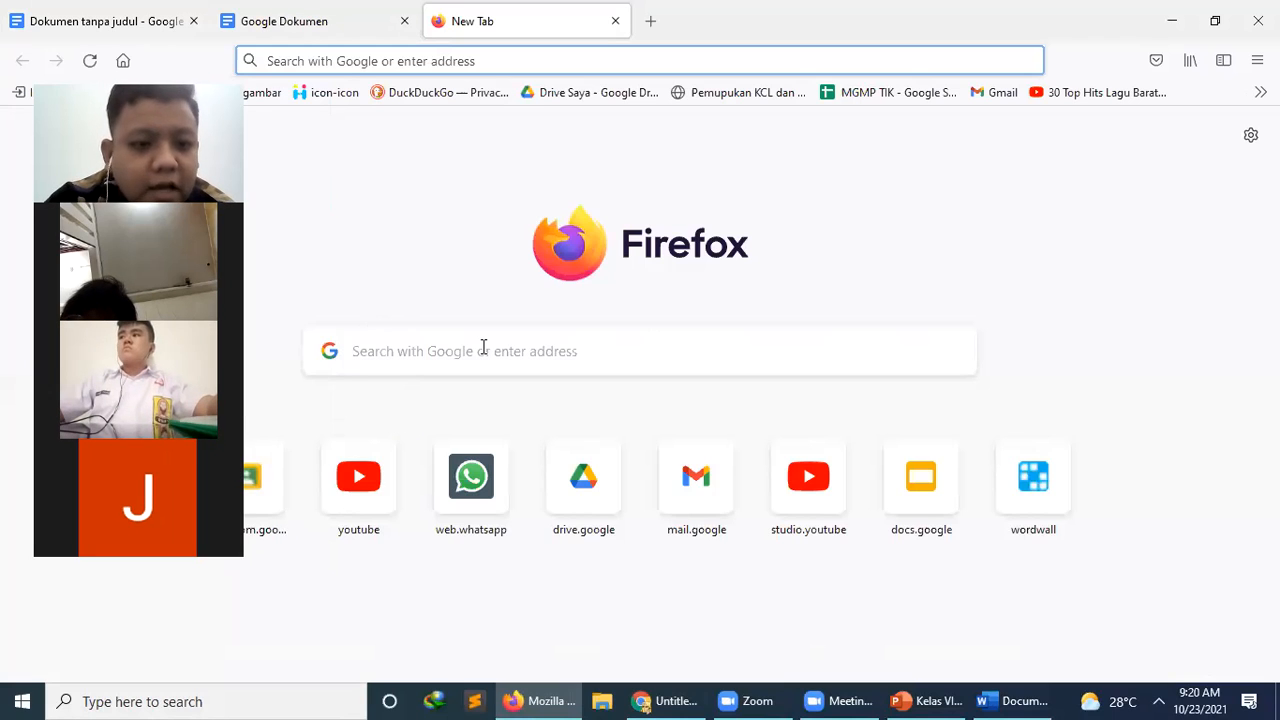
pyautogui.click(725, 238)
pyautogui.press('Tab')
pyautogui.write('goog')
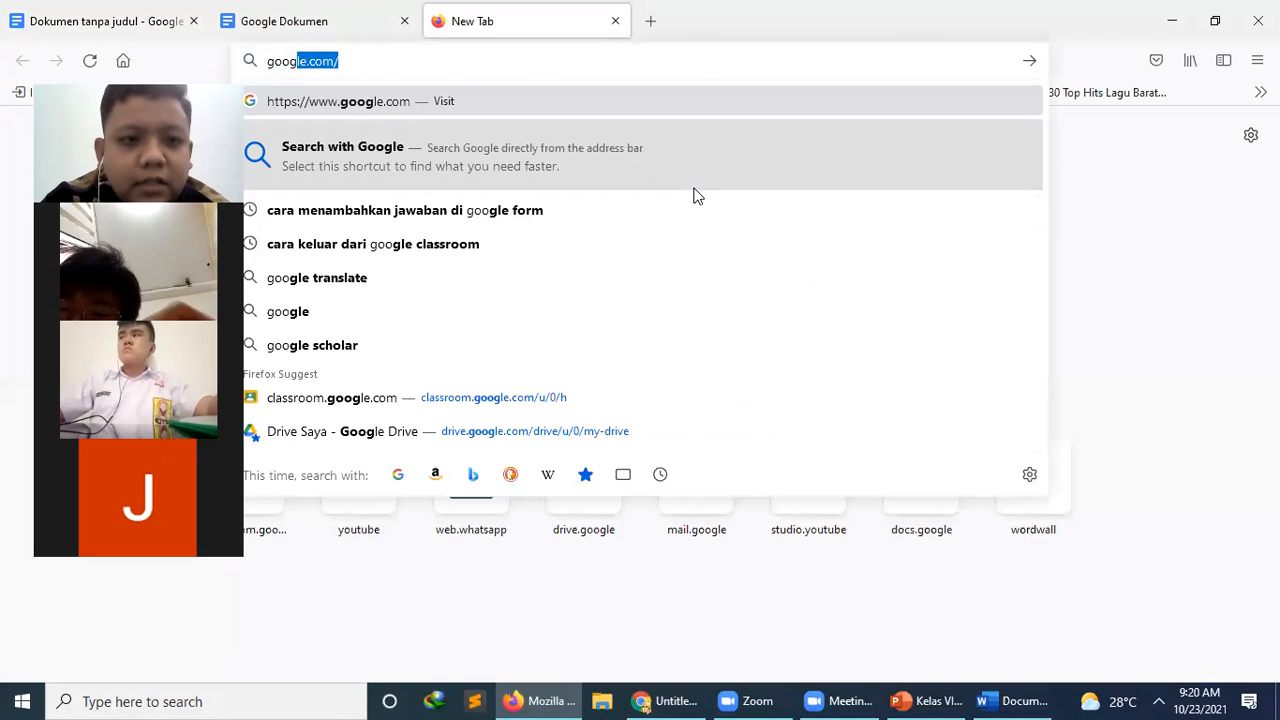
pyautogui.write('le docs')
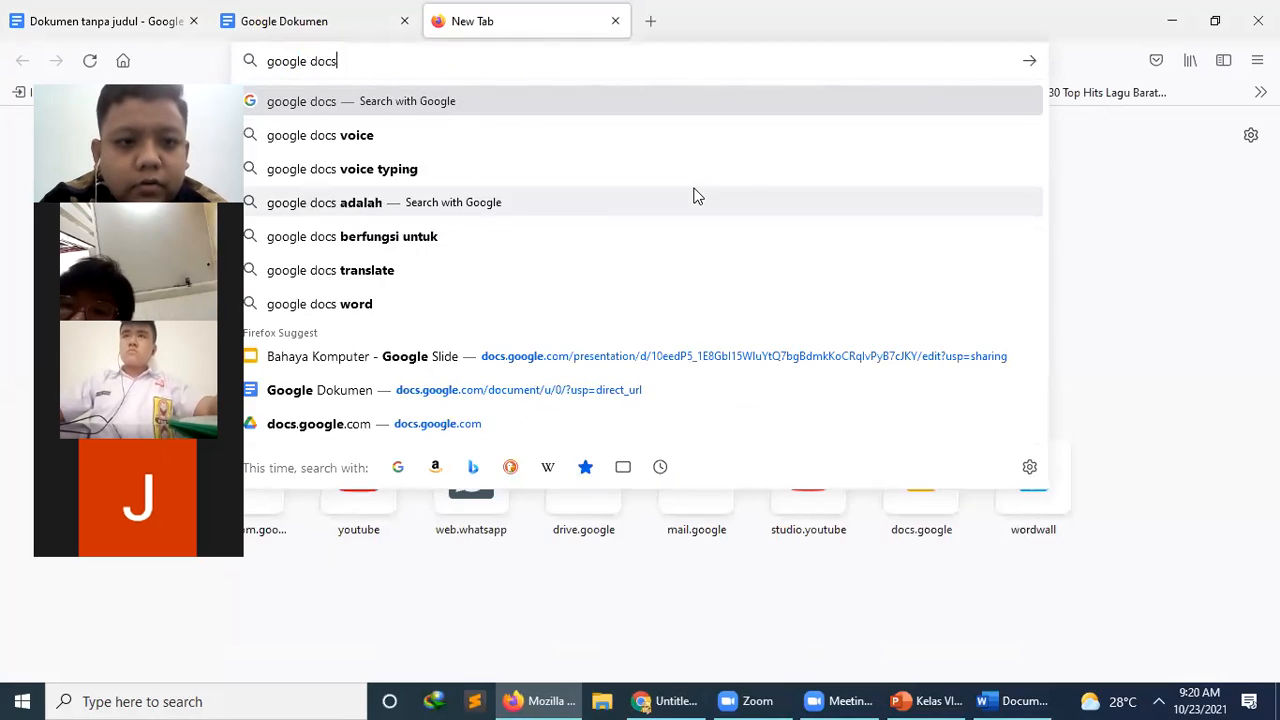
pyautogui.press('Return')
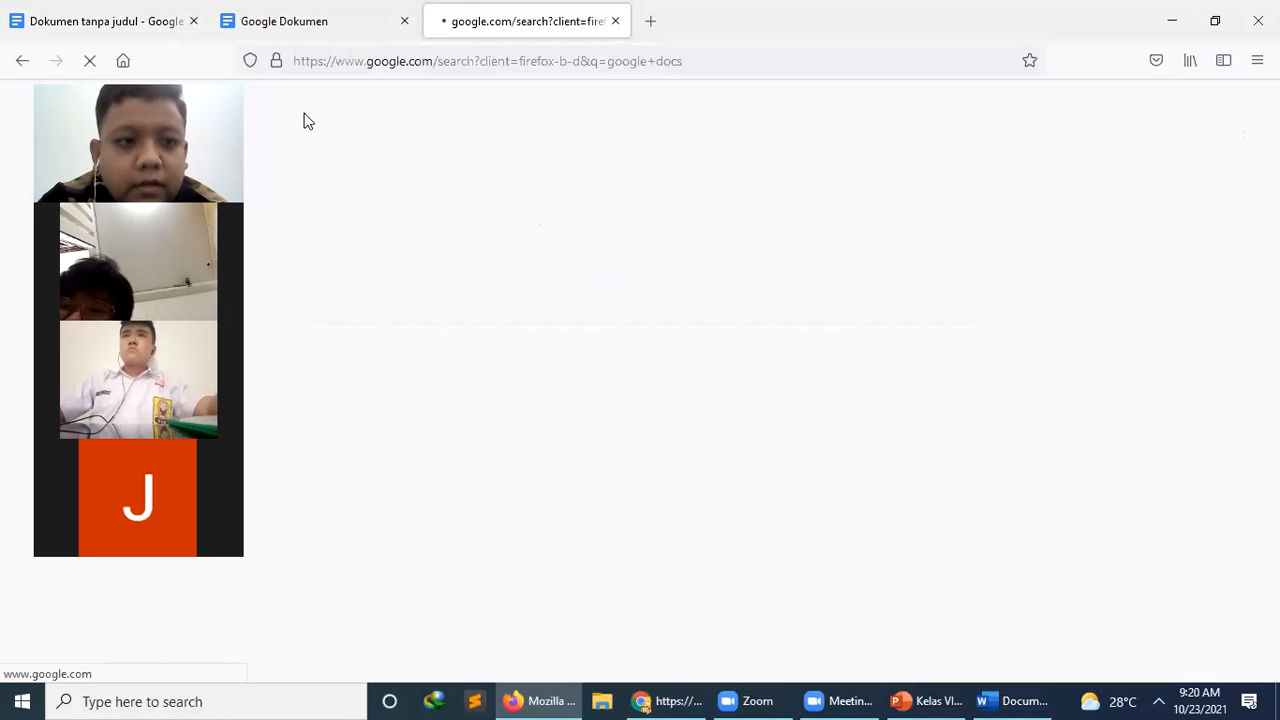
# - Move the meeting video strip off the search results and look through them for the docs.google.com link
pyautogui.moveTo(120, 60); pyautogui.dragTo(28, 447)
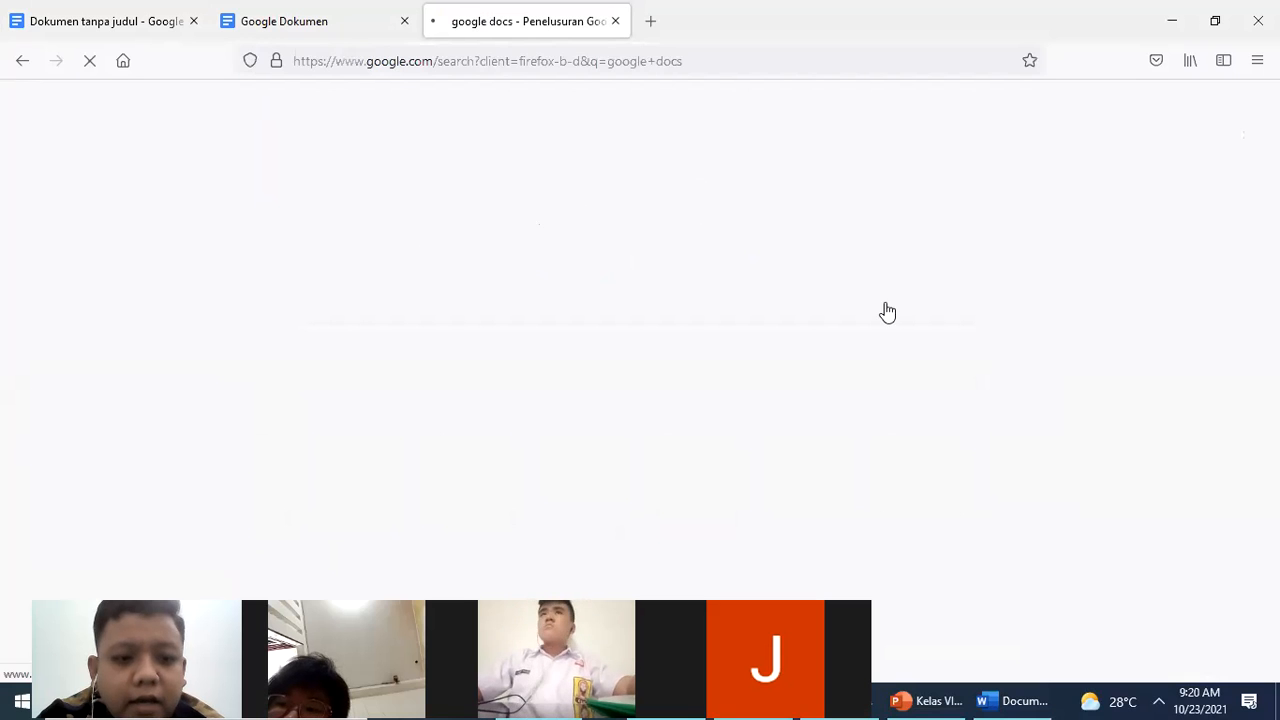
pyautogui.scroll(-2, 709, 363)
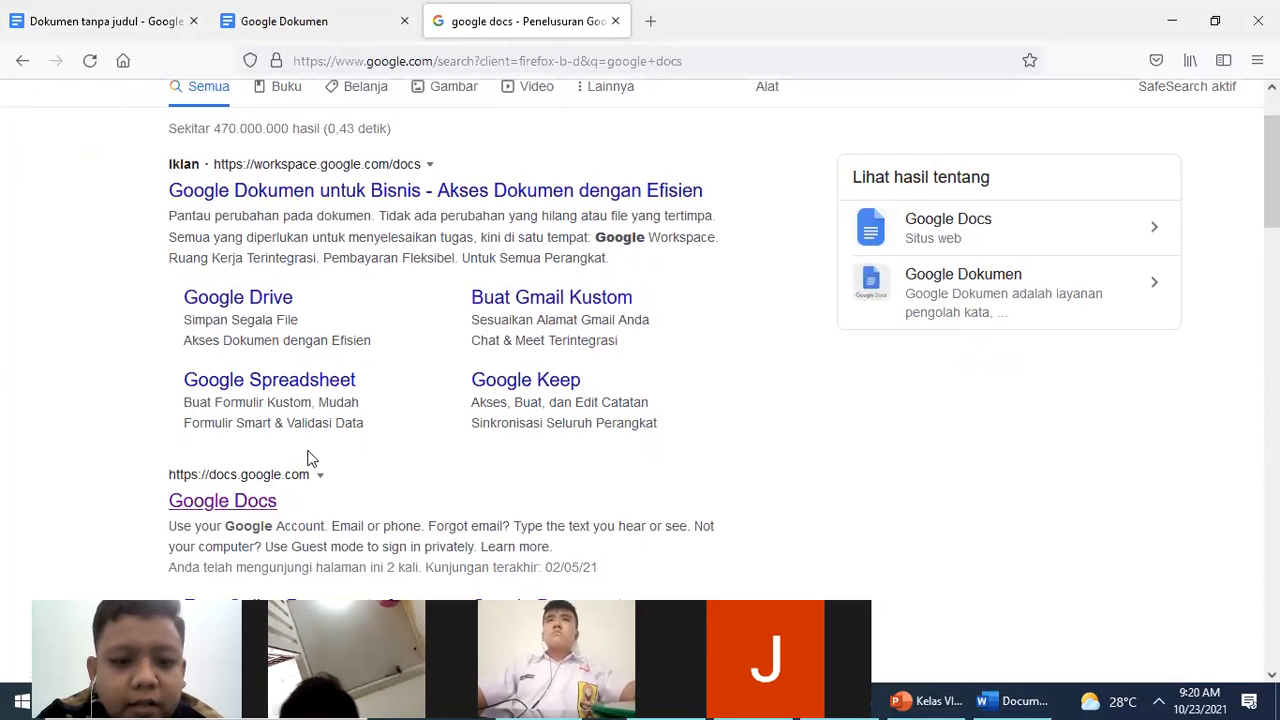
pyautogui.moveTo(1271, 130); pyautogui.dragTo(1271, 92)
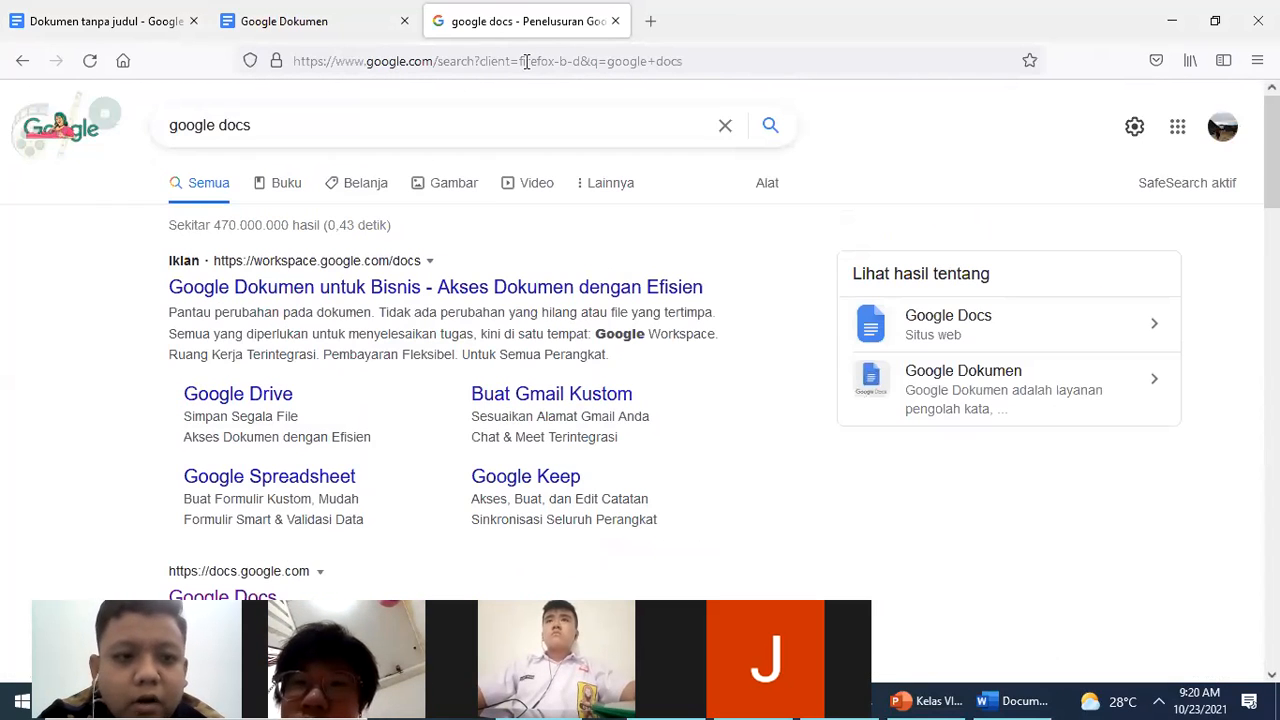
# - Replace the Google search text with "fb" and run the search
pyautogui.click(346, 118)
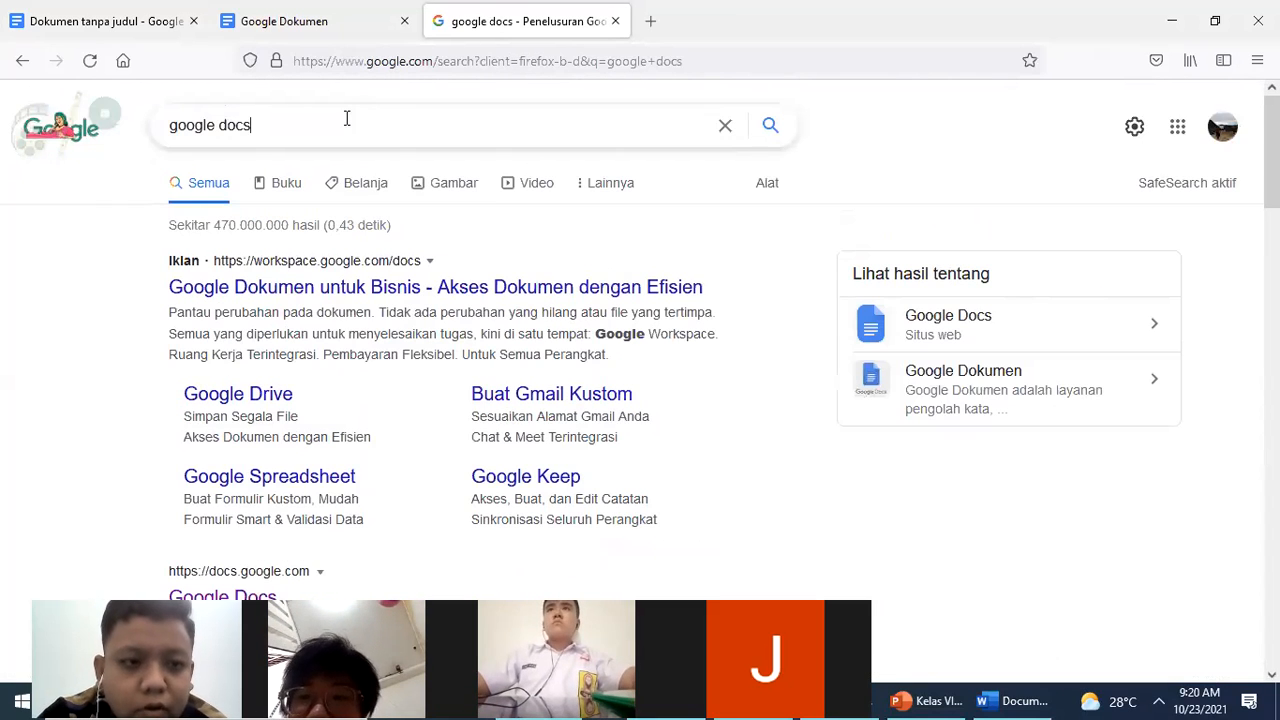
pyautogui.tripleClick(346, 118)
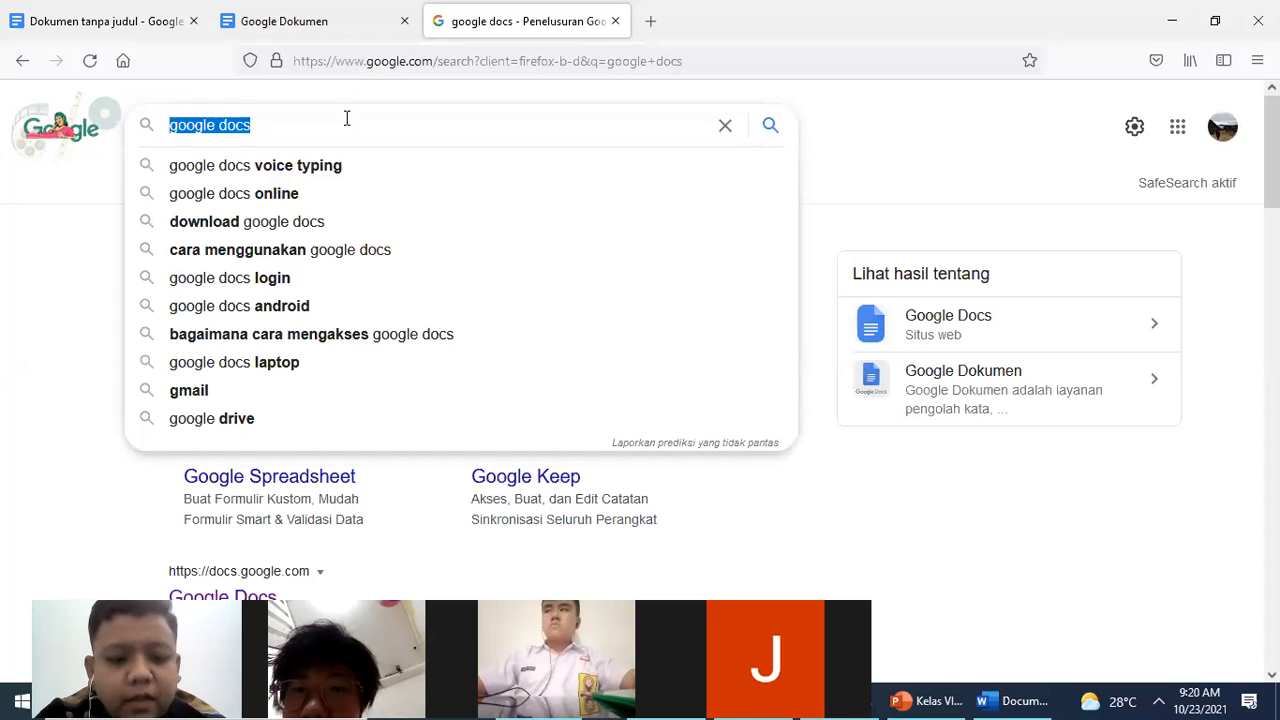
pyautogui.write('fb')
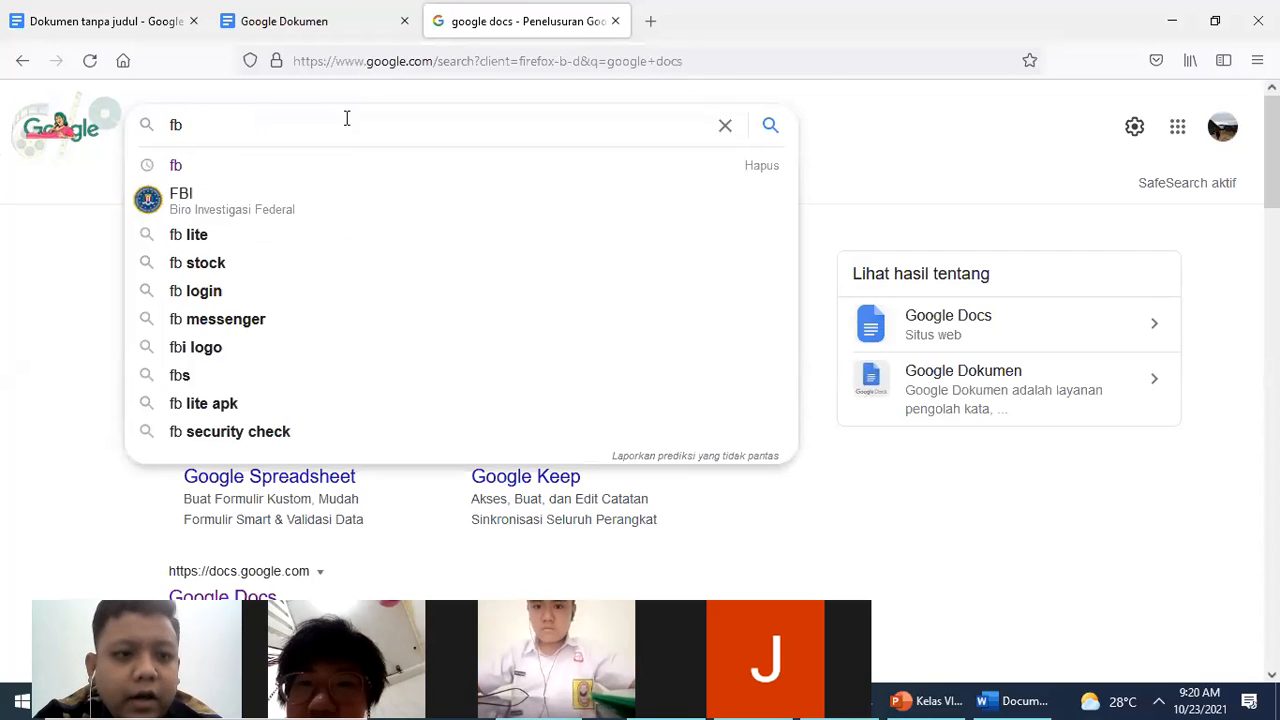
pyautogui.press('Return')
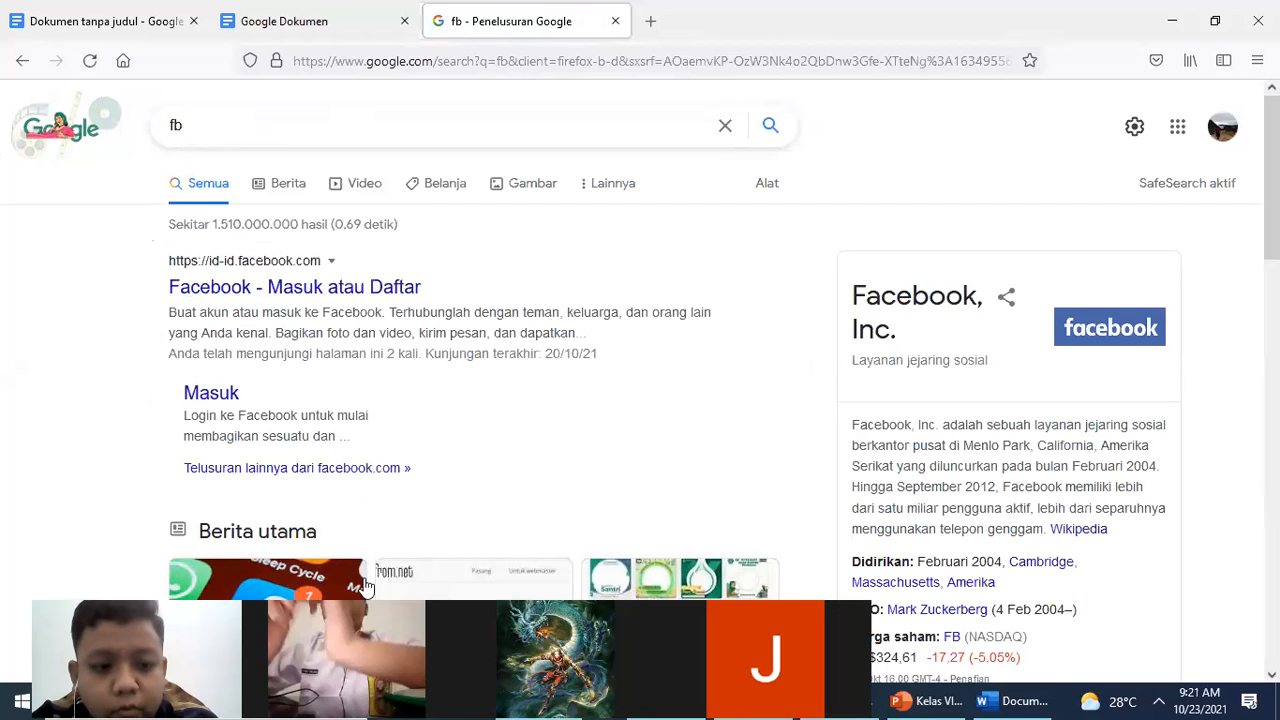
# - Return to the untitled Google document, display the blank Word document for comparison, and switch back to Firefox
pyautogui.click(40, 8)
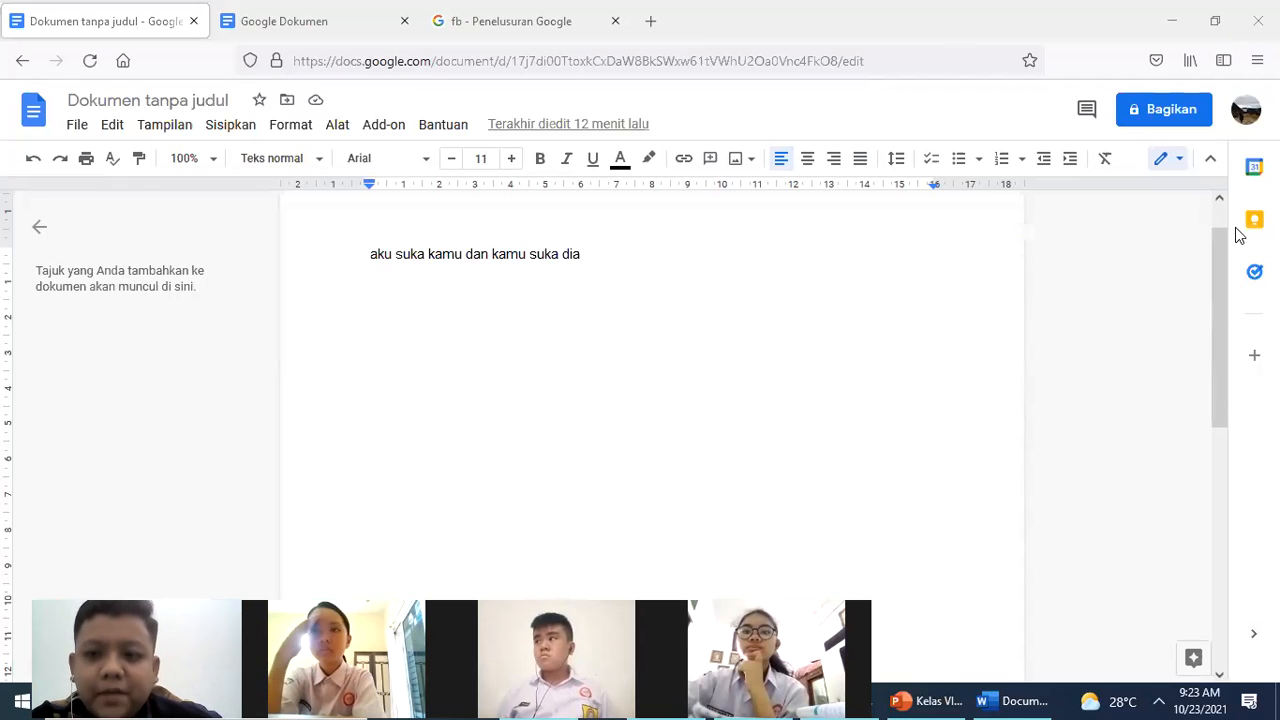
pyautogui.click(1040, 698)
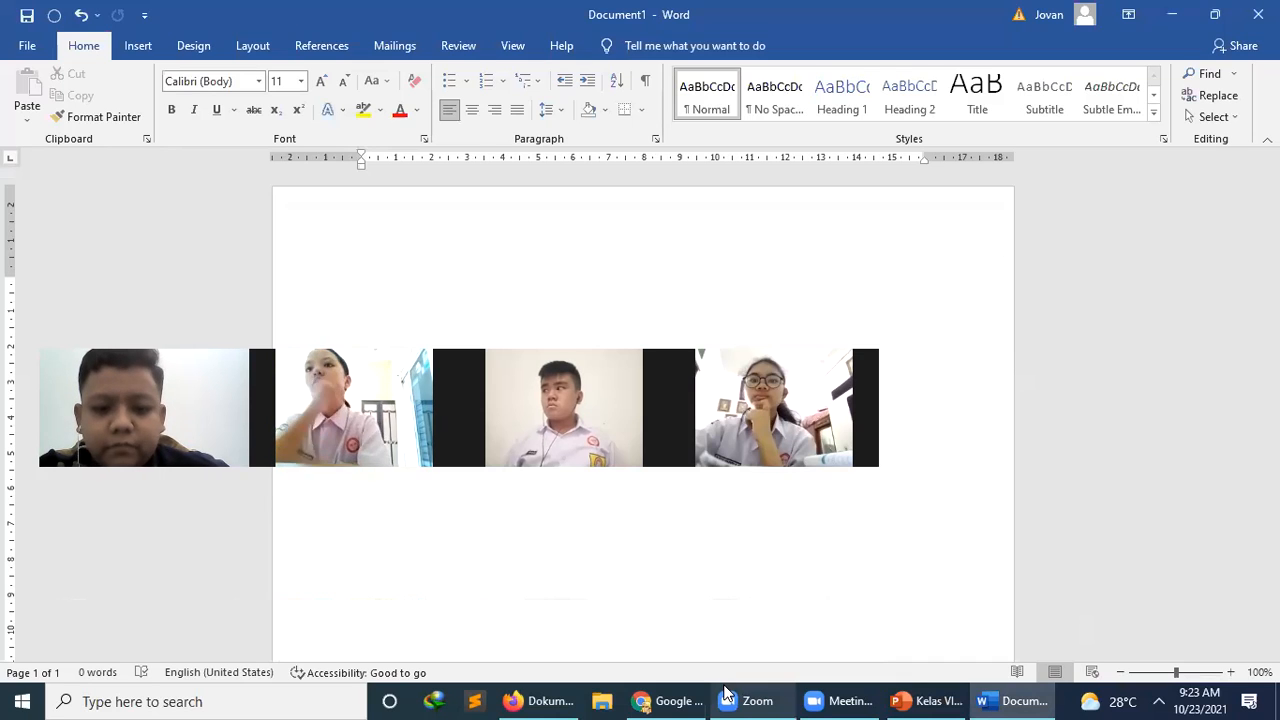
pyautogui.click(560, 699)
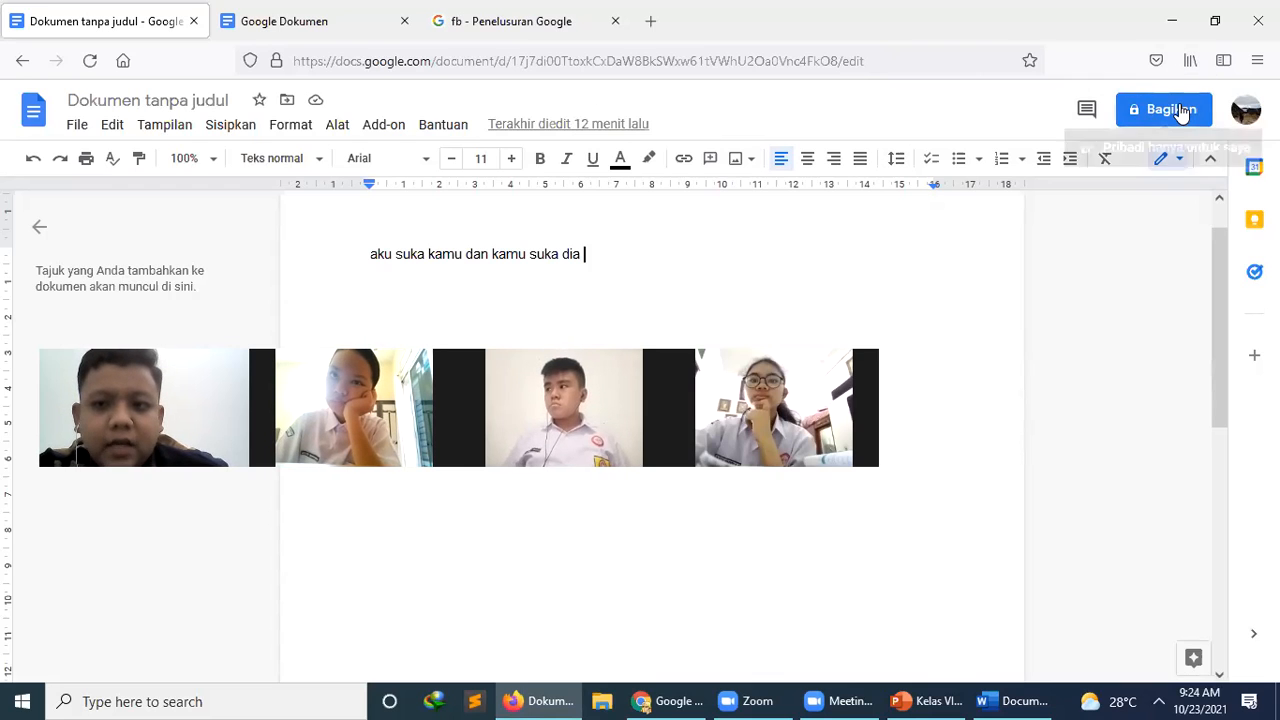
# - Open sharing for the untitled document, dismiss the naming dialog, view the people and link options, and close them
pyautogui.click(1182, 113)
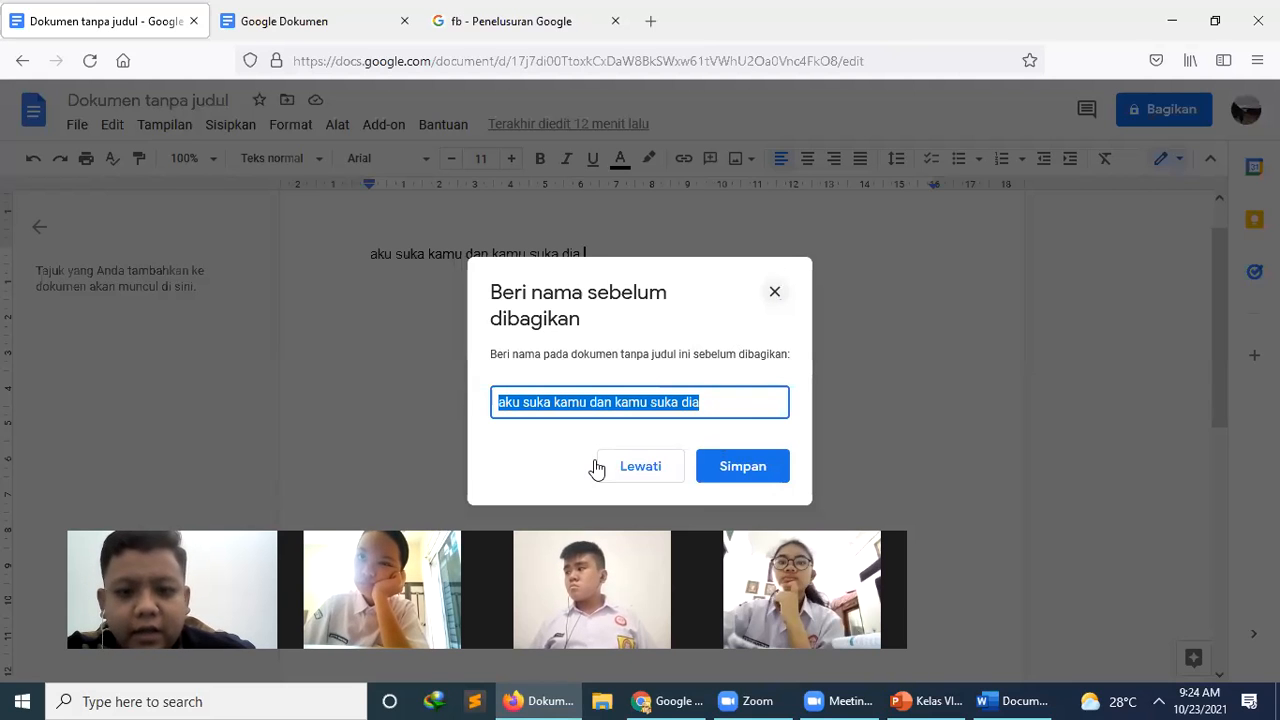
pyautogui.click(774, 291)
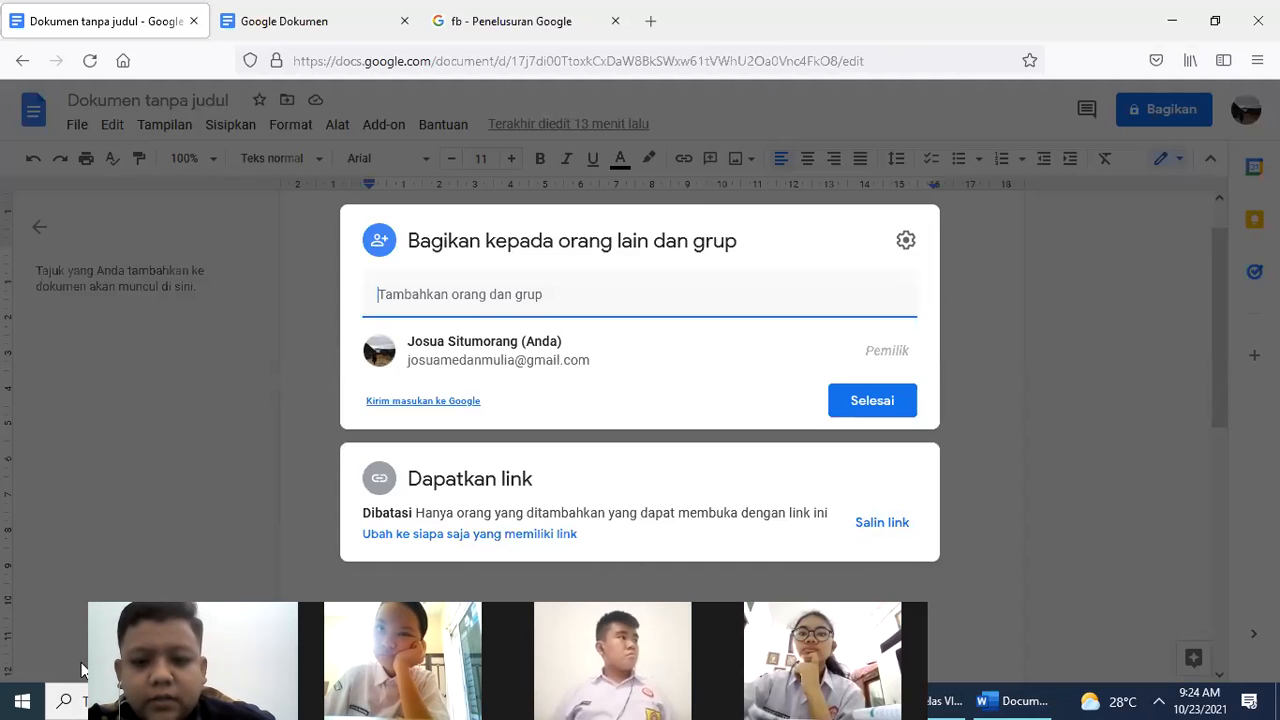
pyautogui.click(1048, 300)
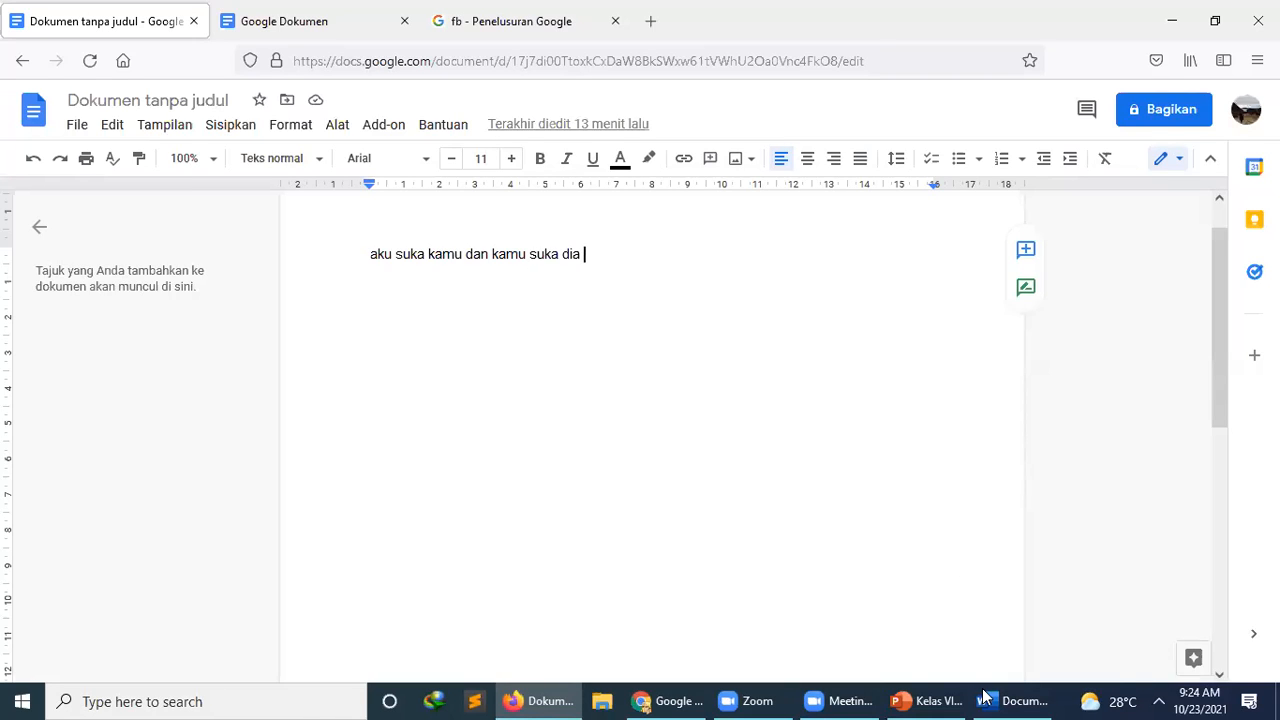
# - Switch to the blank Word document and zoom it to 40% to show the whole page
pyautogui.click(995, 695)
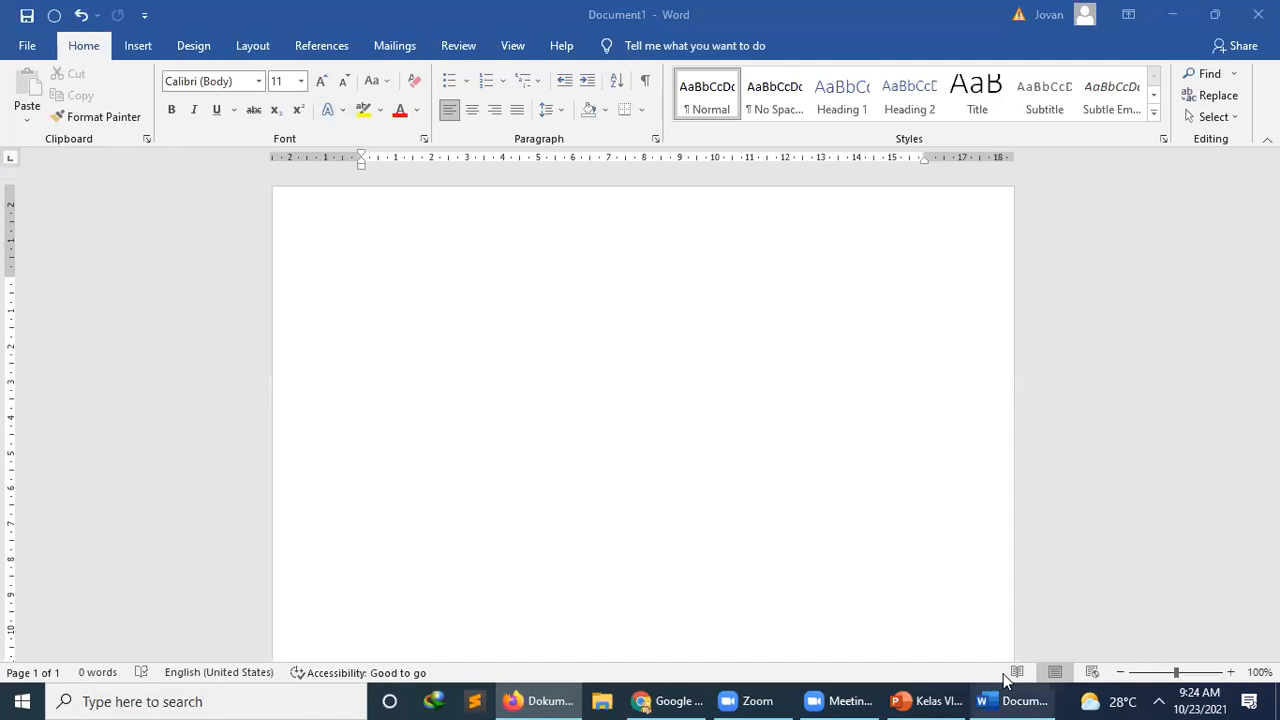
pyautogui.click(1119, 673)
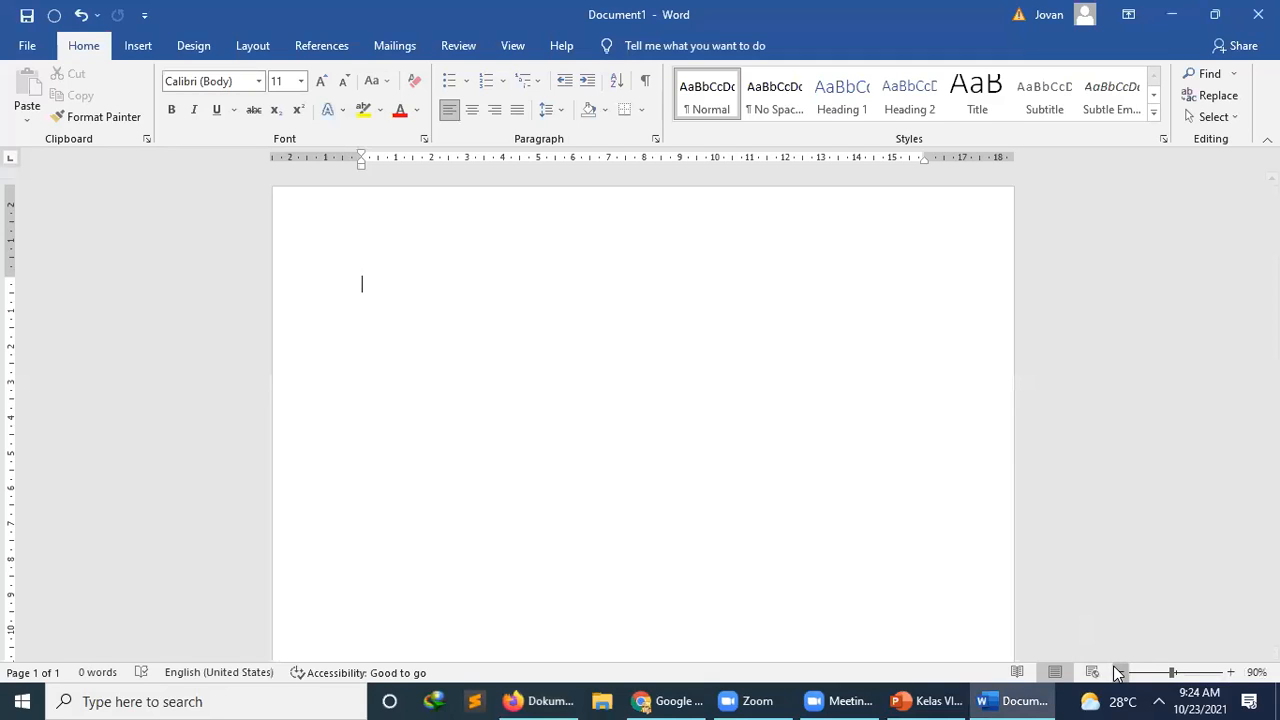
pyautogui.click(1119, 673)
pyautogui.click(1119, 673)
pyautogui.click(1119, 673)
pyautogui.click(1119, 673)
pyautogui.click(1119, 673)
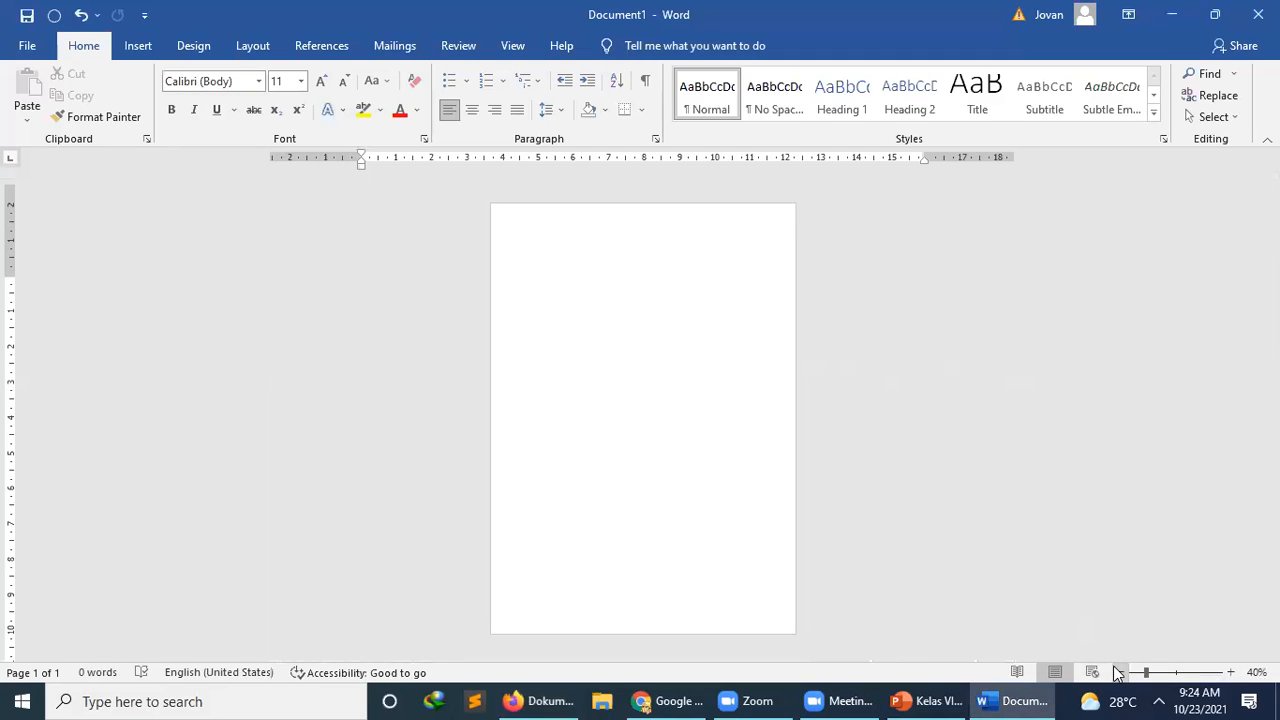
pyautogui.click(1119, 673)
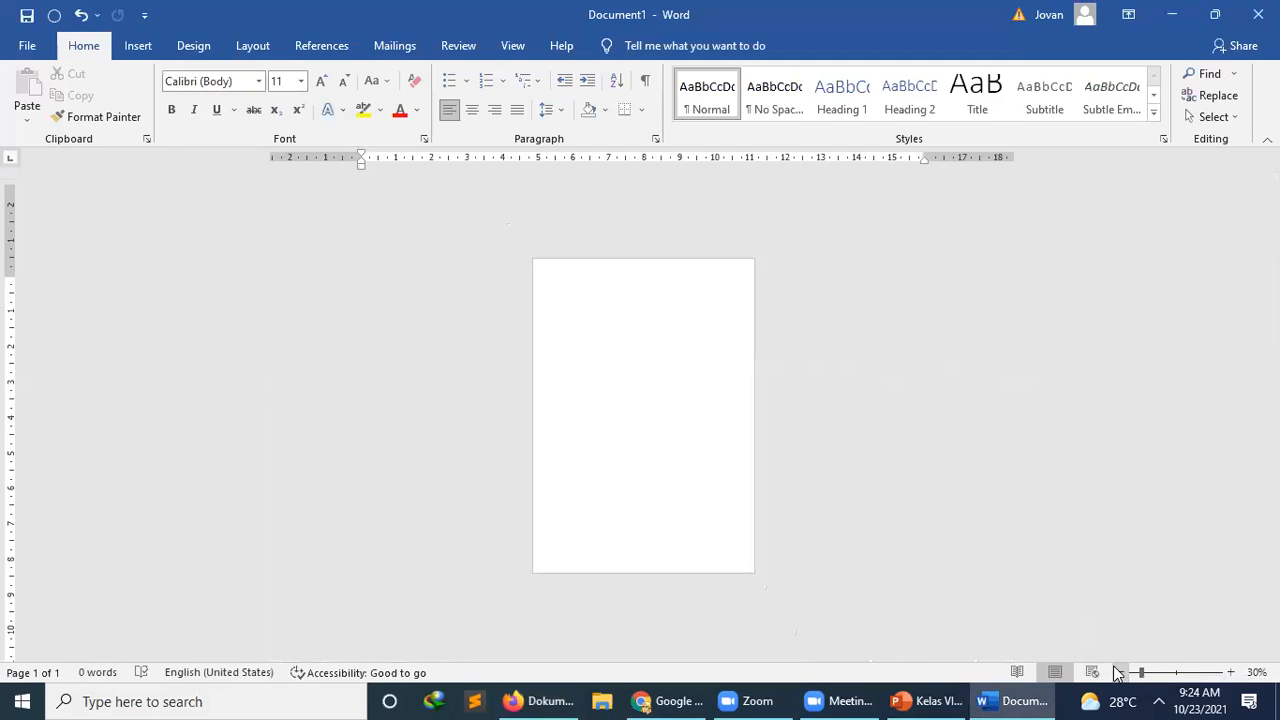
pyautogui.click(1230, 673)
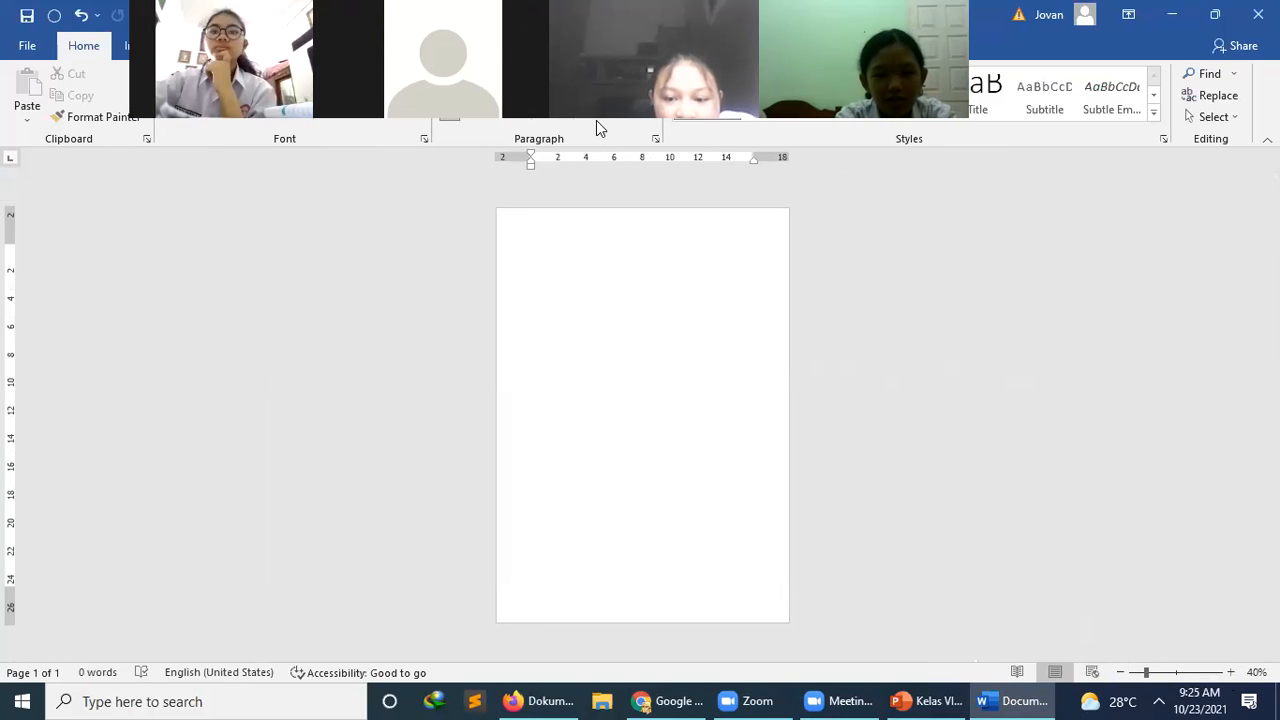
# - Move the meeting video strip away from the Word ribbon, and return to the untitled Google document's beginning in Firefox
pyautogui.moveTo(596, 120); pyautogui.dragTo(305, 268)
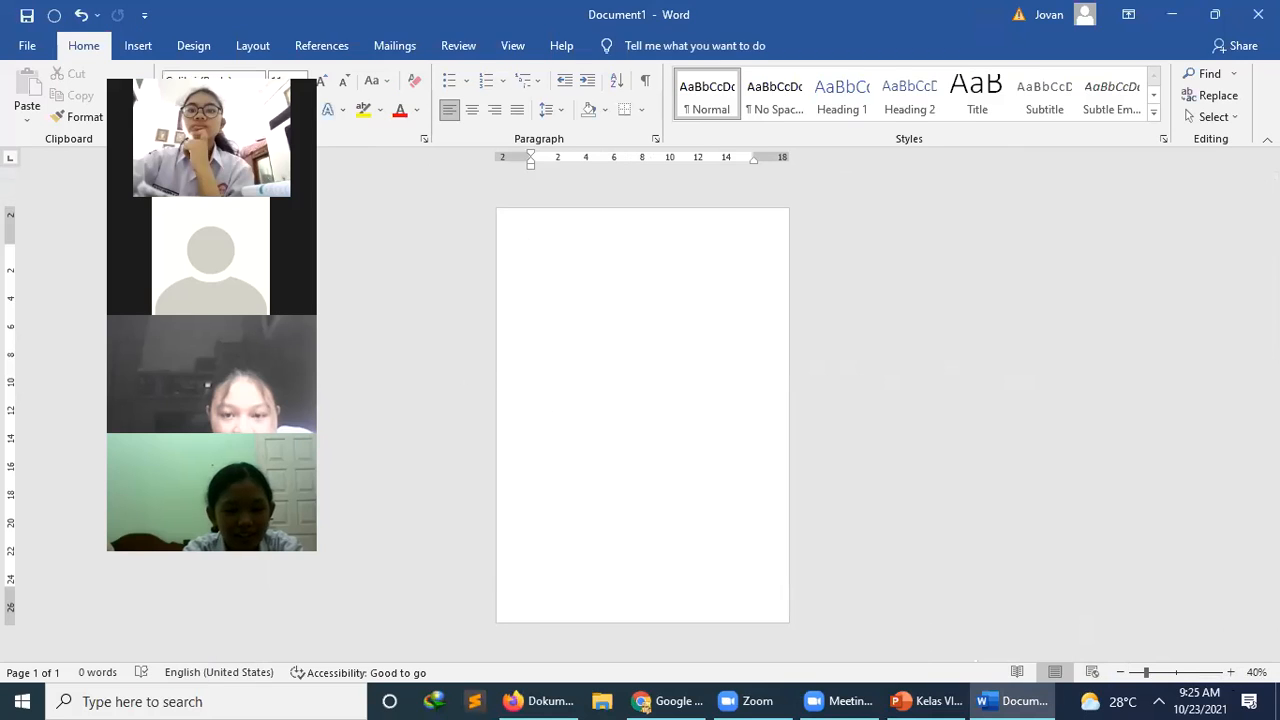
pyautogui.click(212, 541)
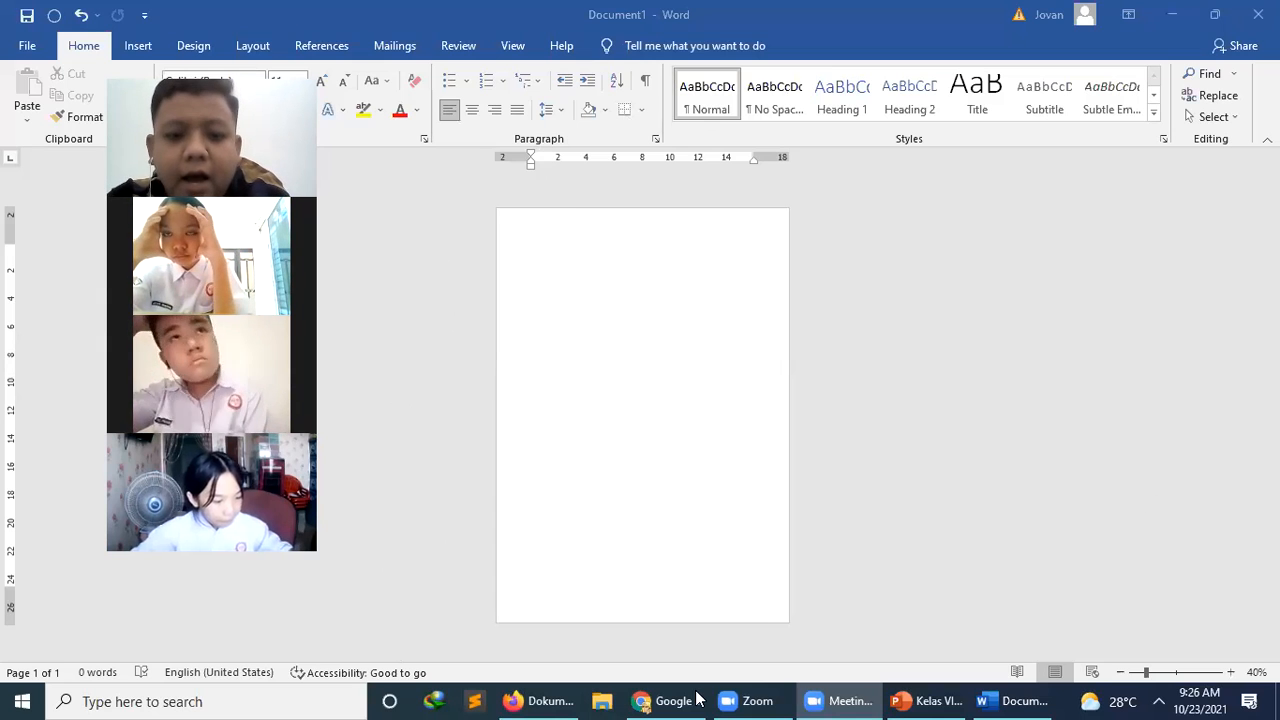
pyautogui.click(555, 700)
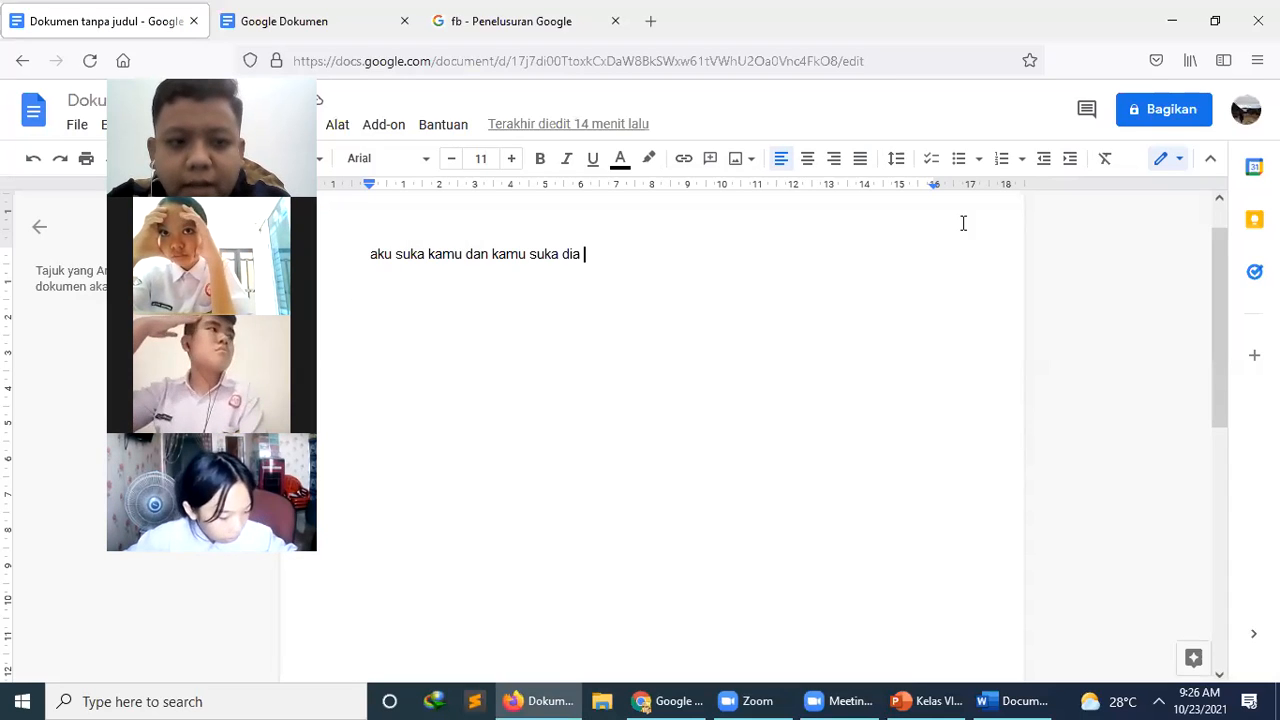
pyautogui.moveTo(1216, 251); pyautogui.dragTo(1203, 170)
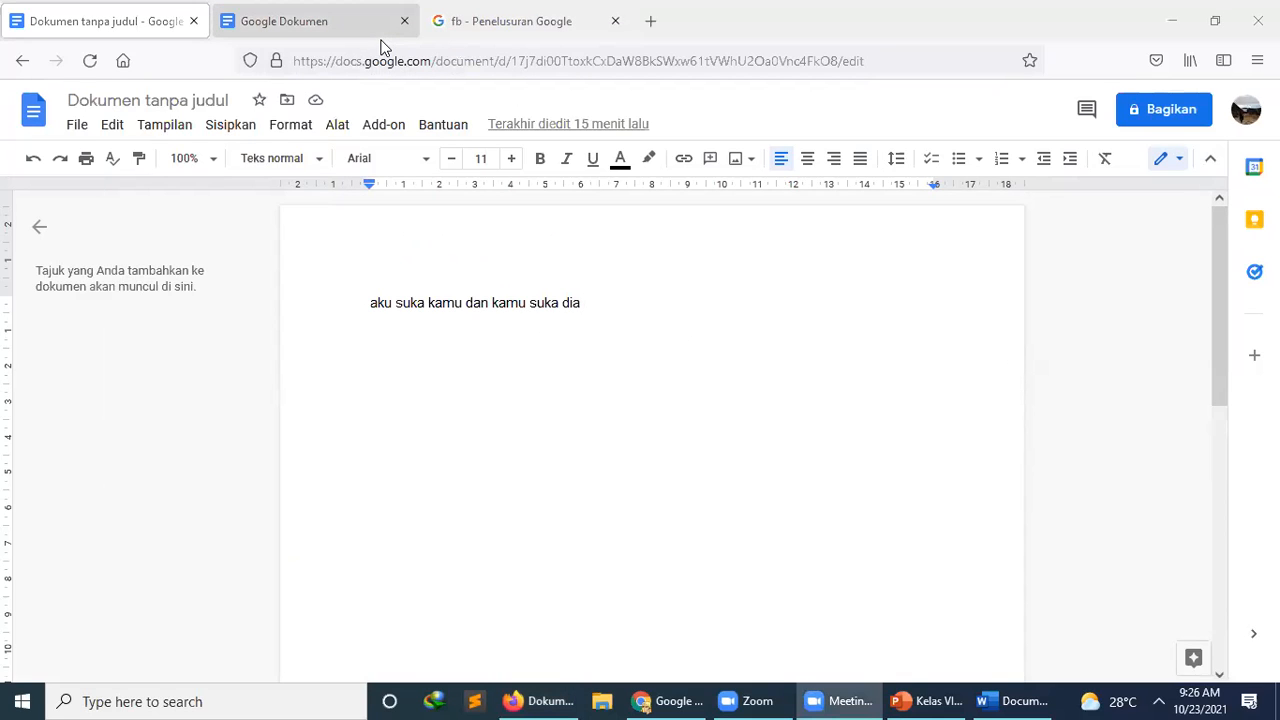
# - Bring up the Google search for "fb" and close that page
pyautogui.click(448, 40)
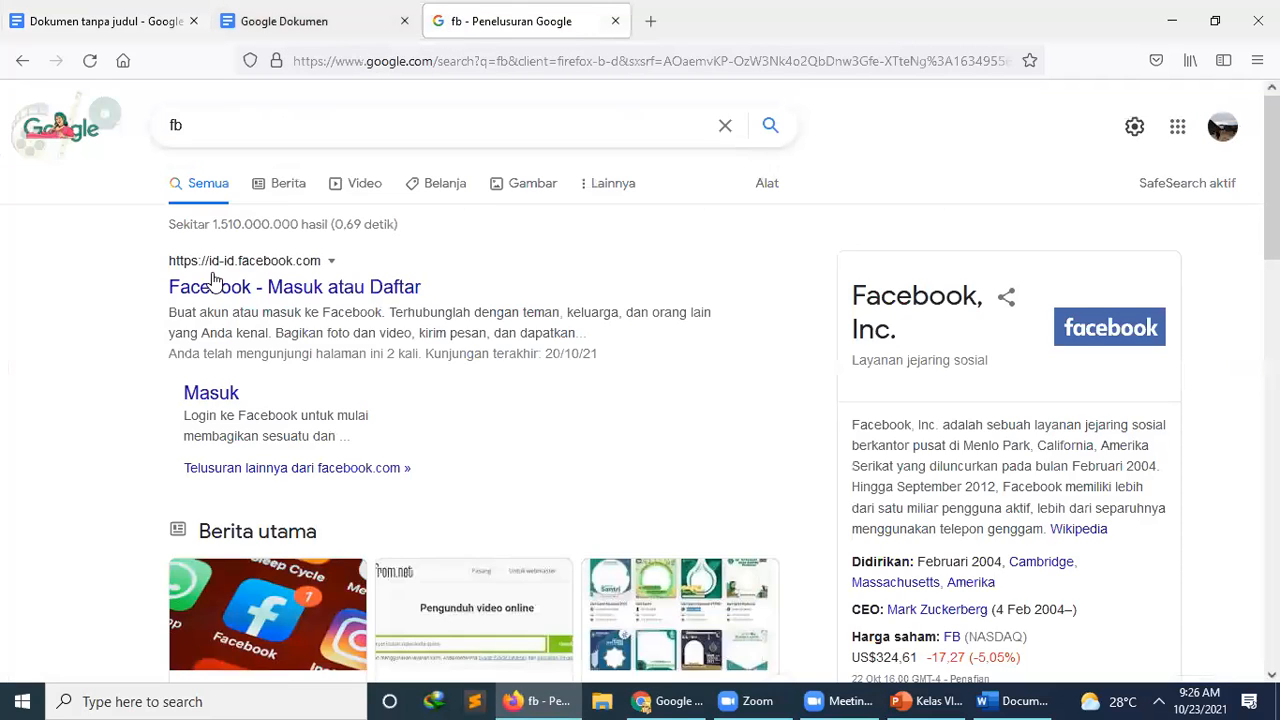
pyautogui.moveTo(243, 136); pyautogui.dragTo(114, 141)
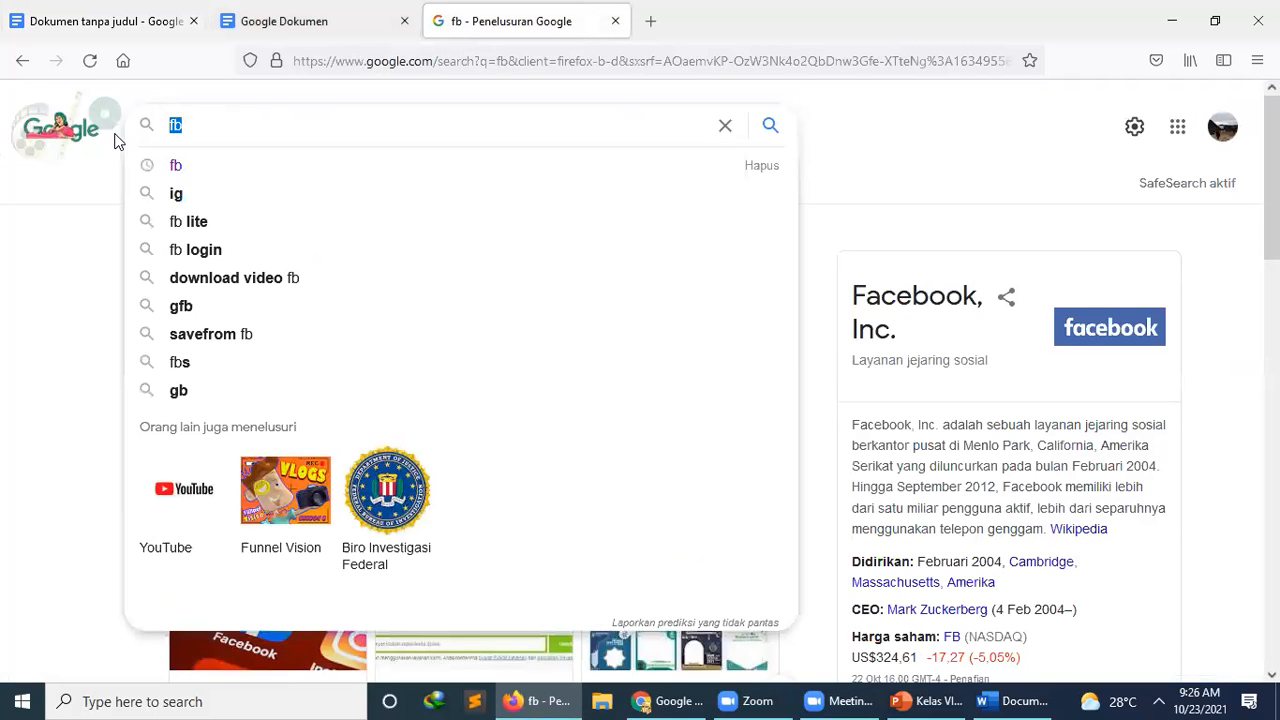
pyautogui.click(615, 21)
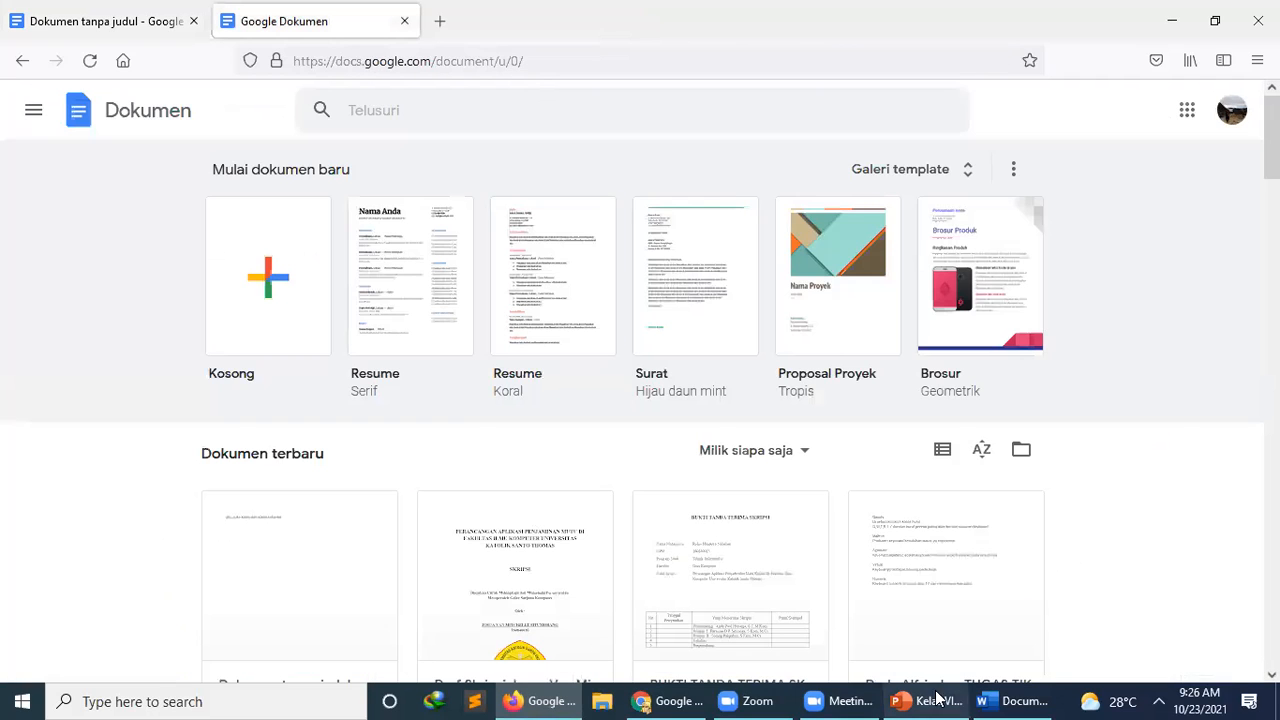
# - Switch to the Kelas VII TIK presentation in PowerPoint and display its Google Docs title slide
pyautogui.moveTo(930, 701)
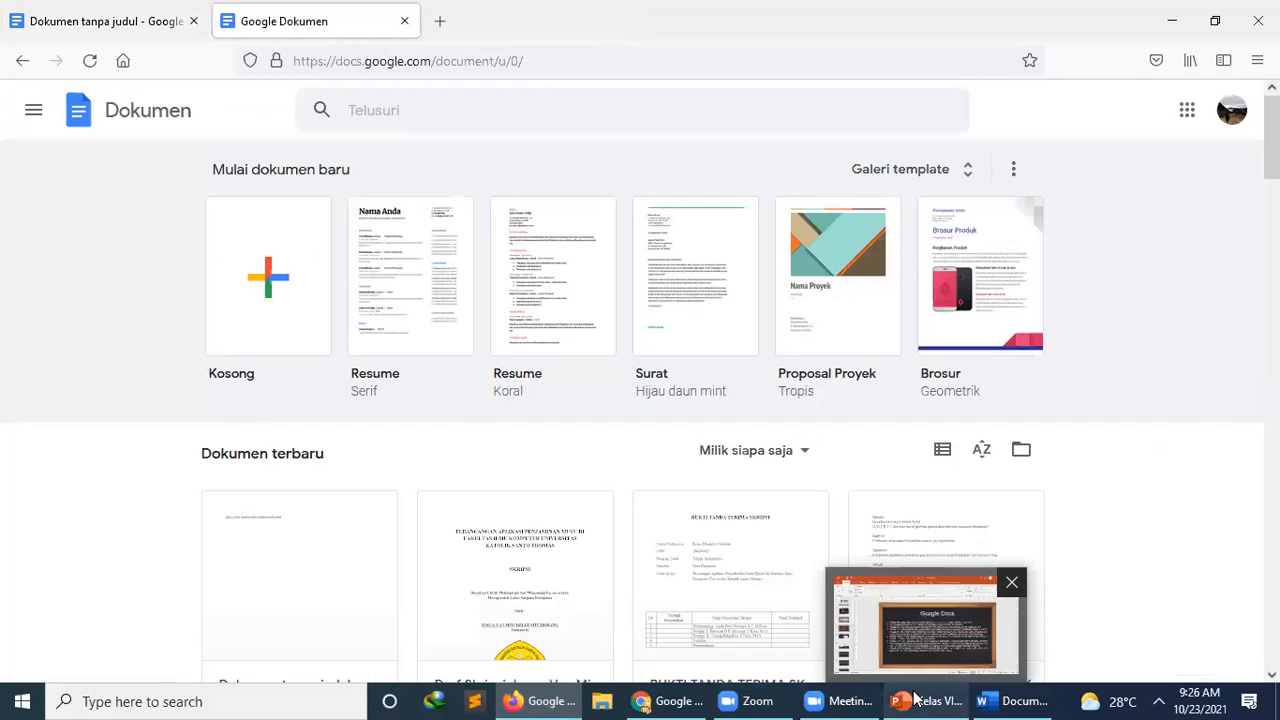
pyautogui.click(868, 660)
pyautogui.click(98, 212)
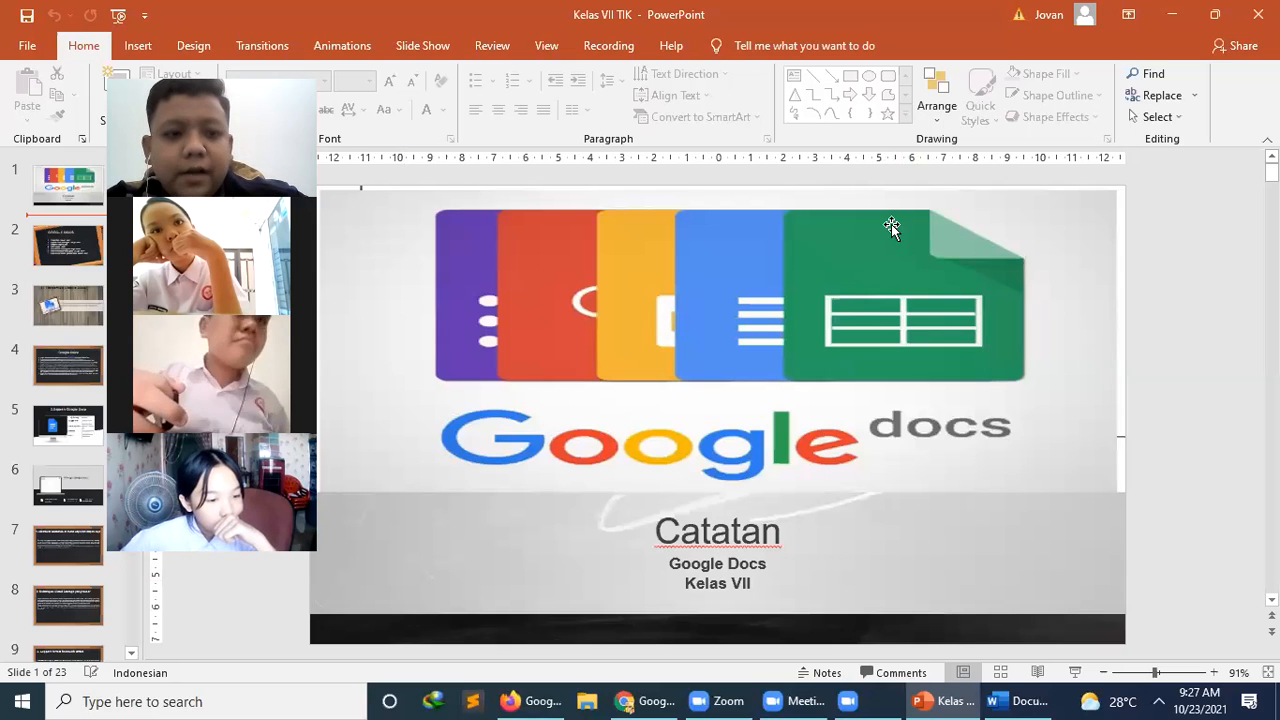
# - Return to the Google Docs home page in Firefox and look through the Google apps list down to Formulir
pyautogui.click(535, 697)
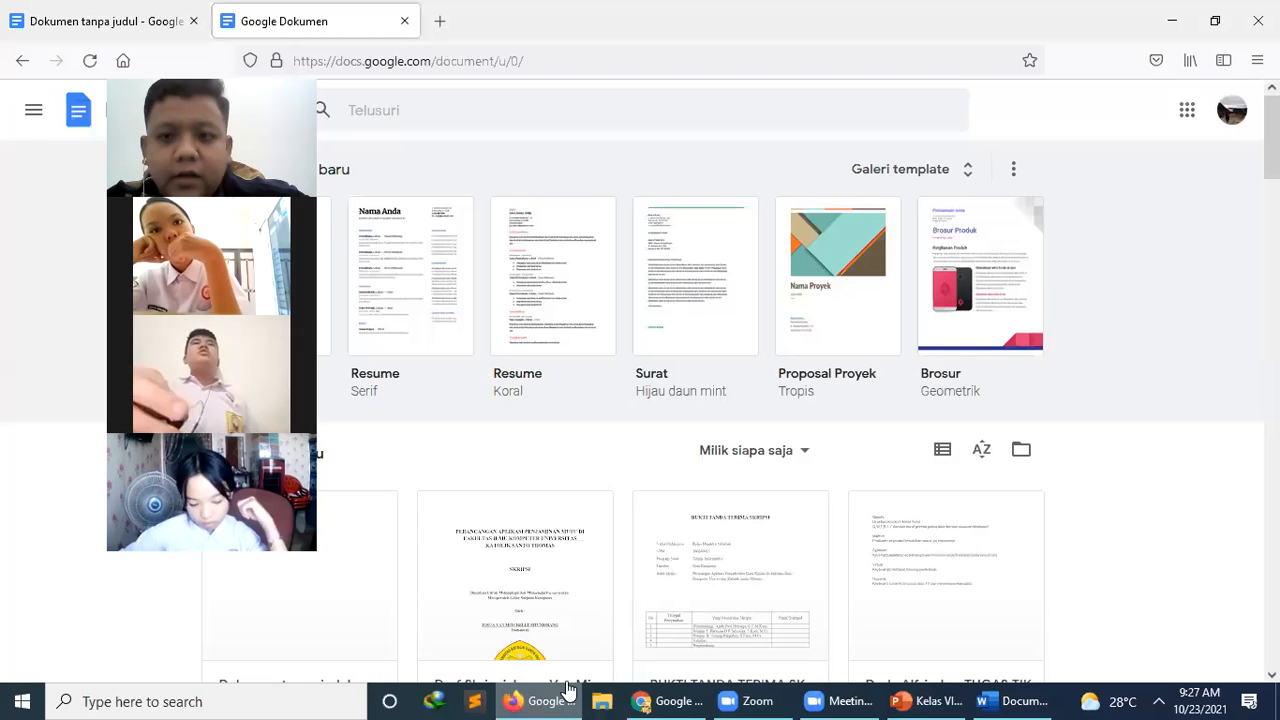
pyautogui.click(1187, 113)
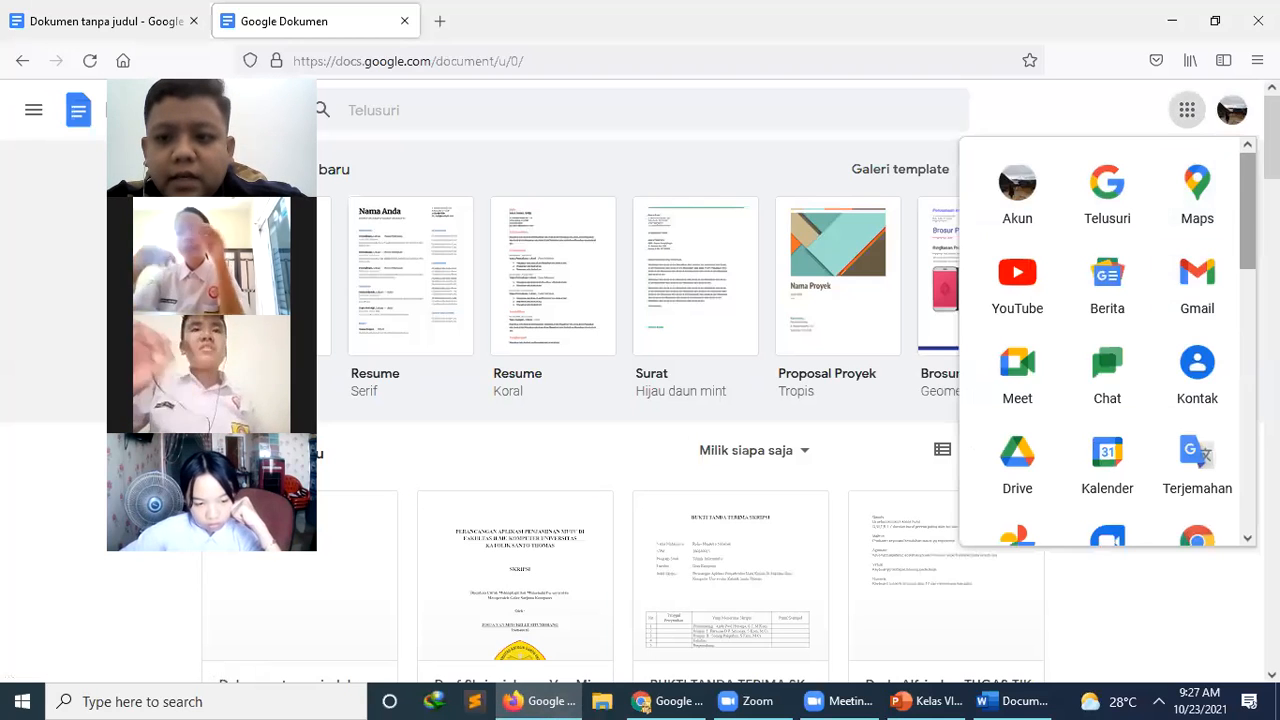
pyautogui.scroll(-3, 1240, 320)
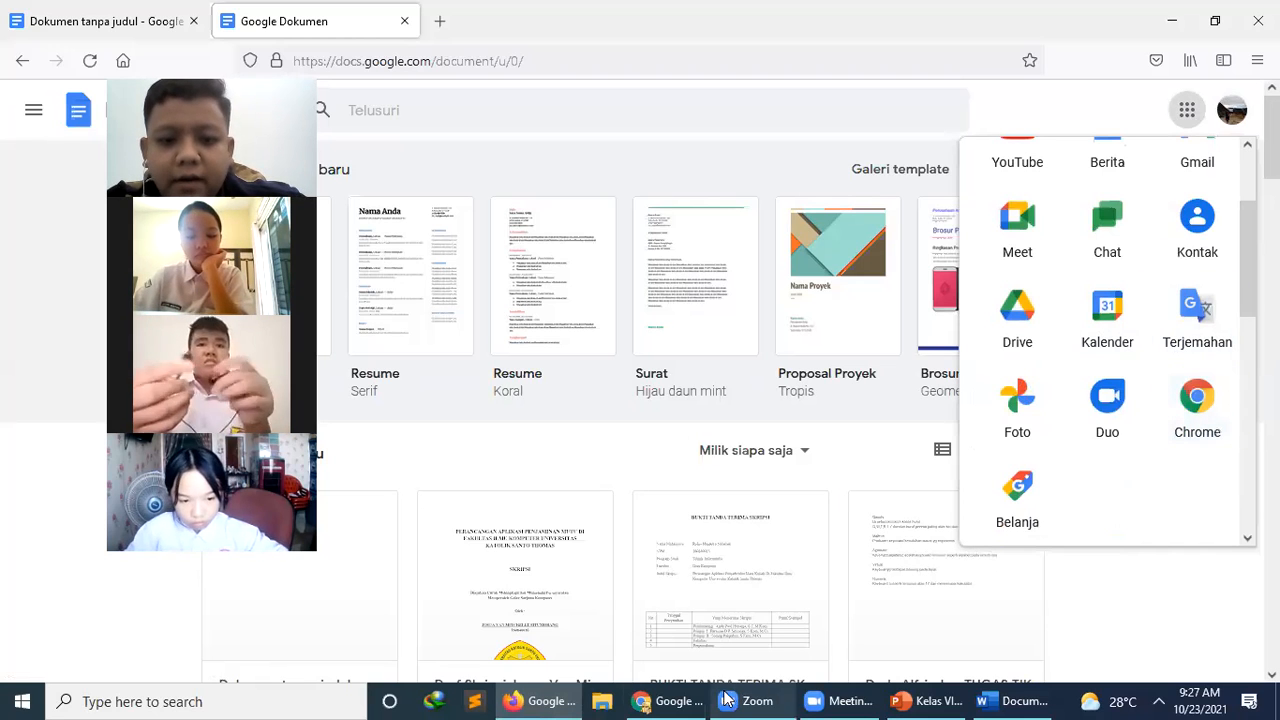
pyautogui.moveTo(664, 692)
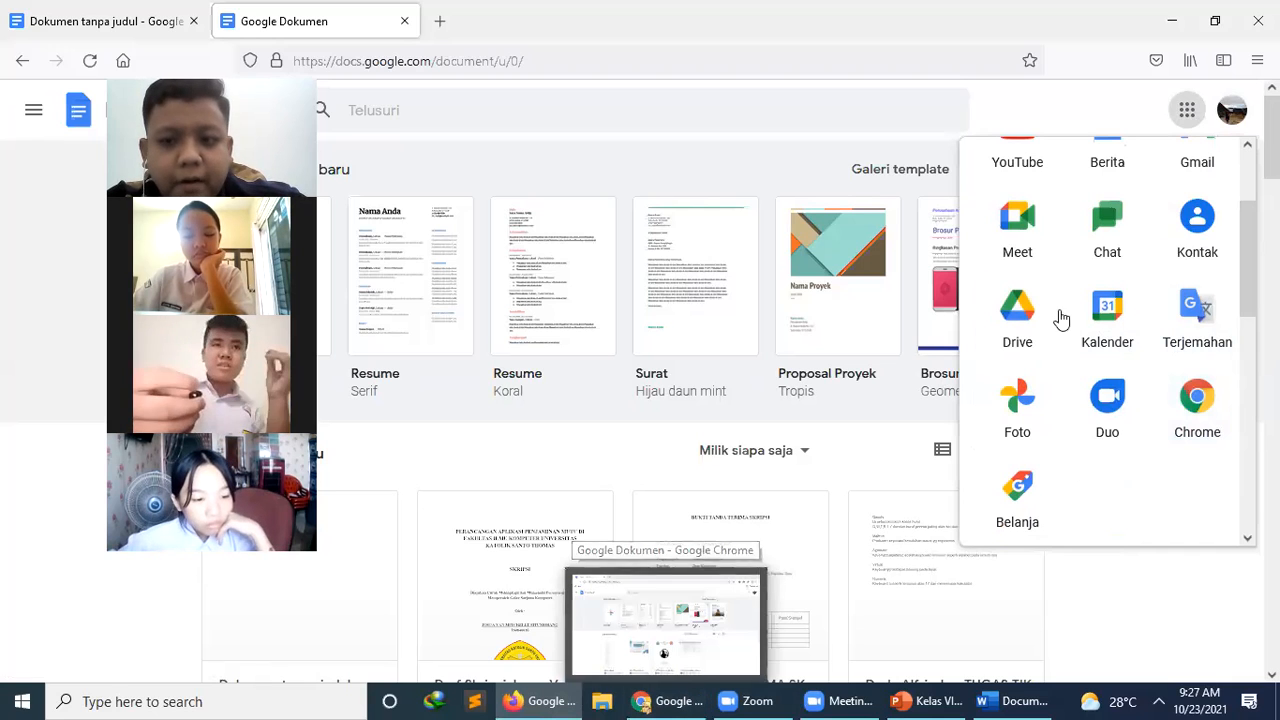
pyautogui.click(859, 40)
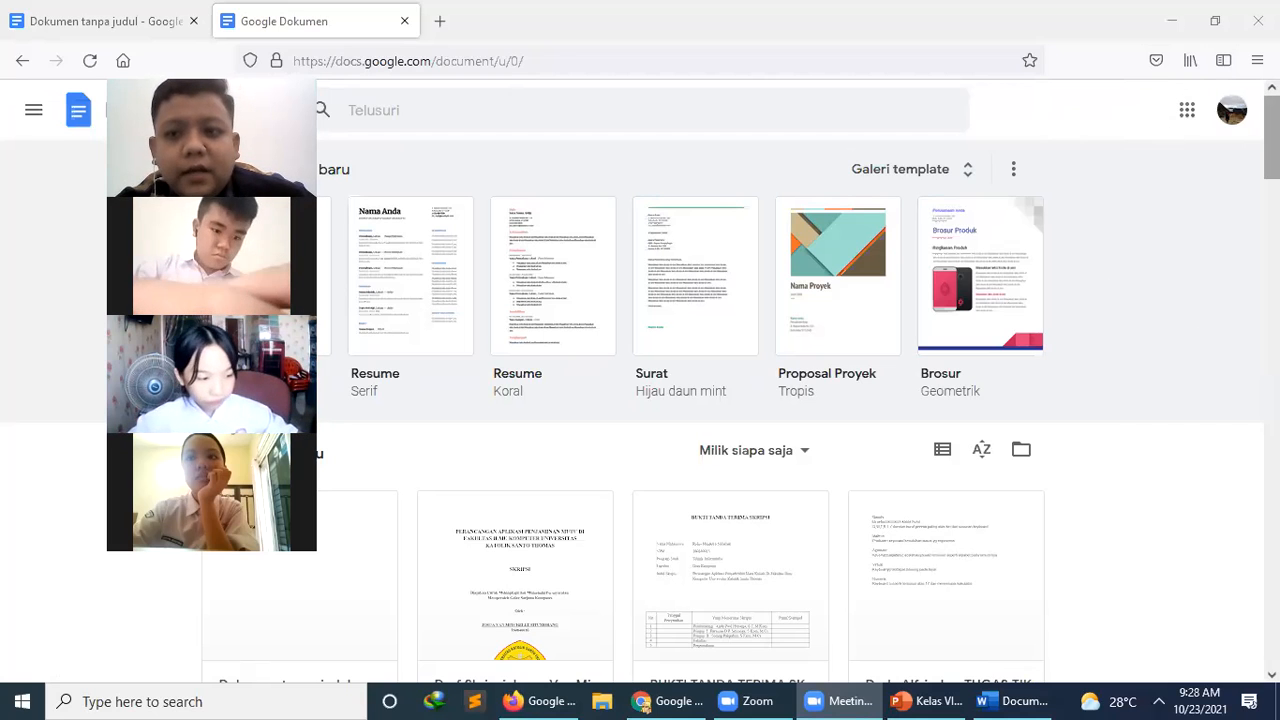
pyautogui.click(1185, 113)
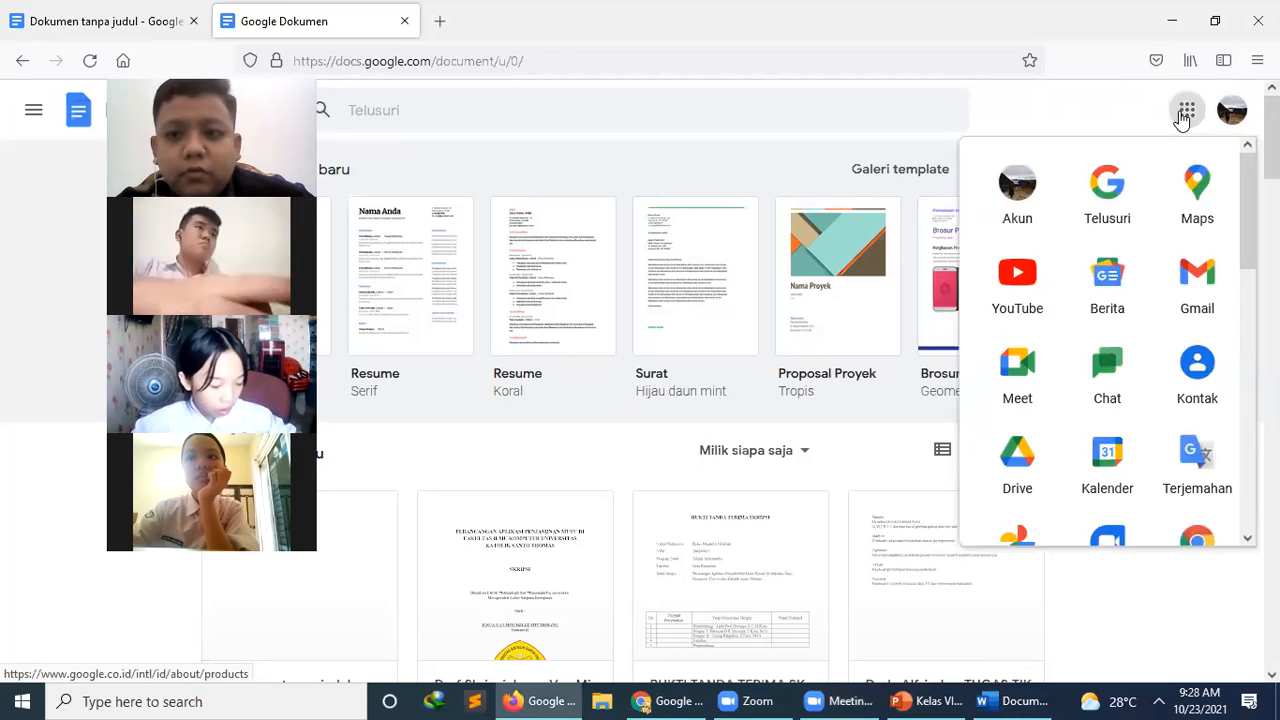
pyautogui.moveTo(1247, 241); pyautogui.dragTo(1247, 503)
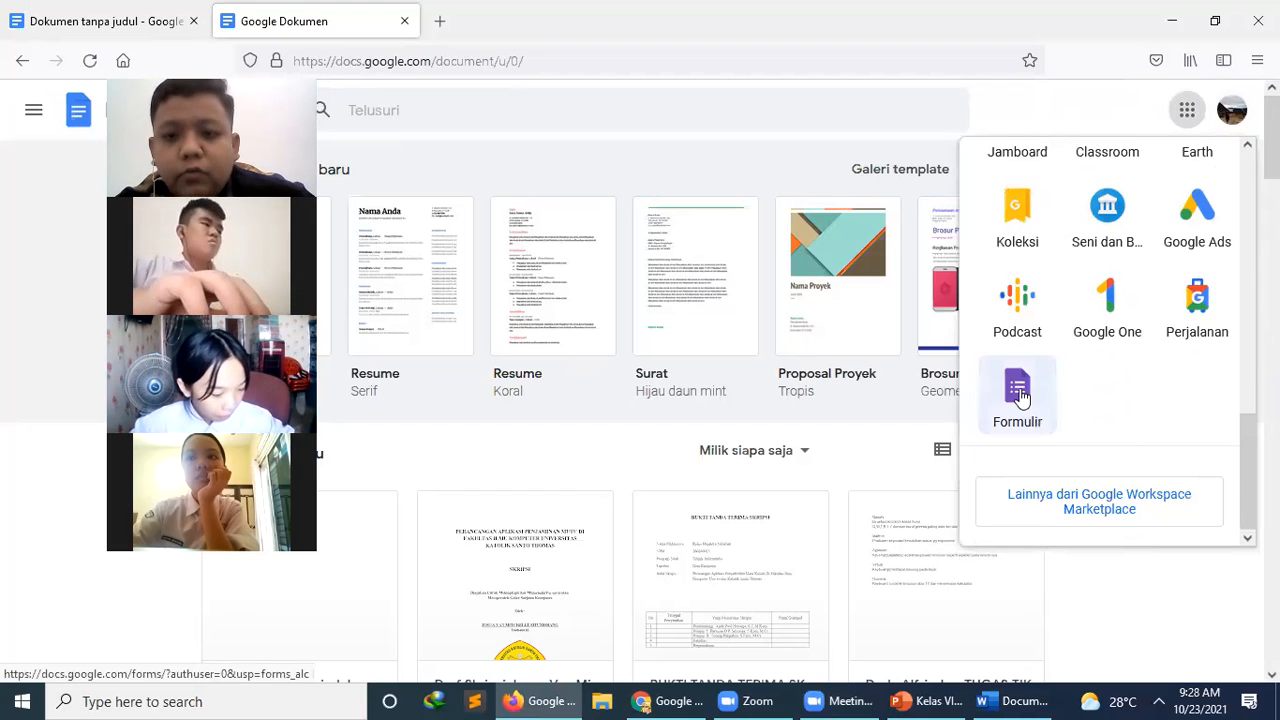